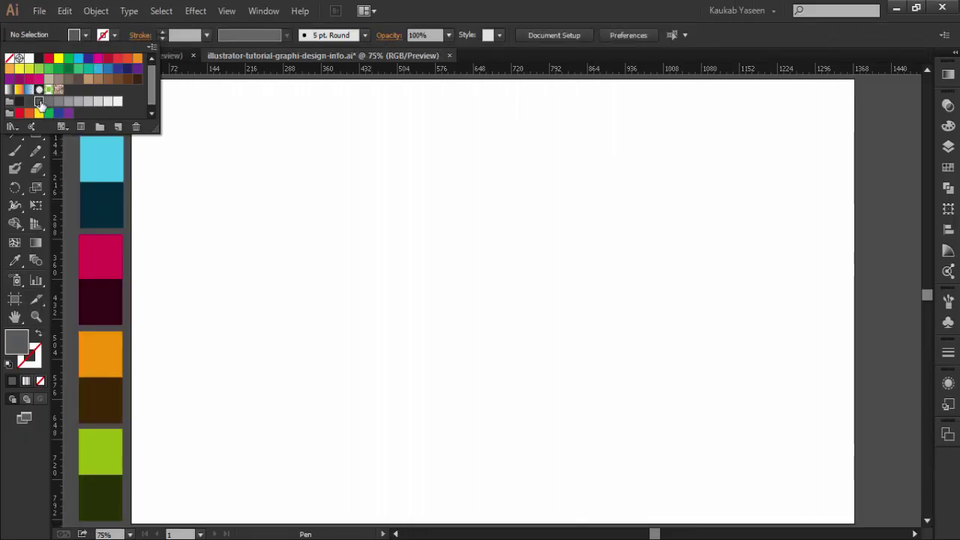
- Choose a dark grey fill and enter a 400 × 400 px rounded rectangle with 50 px corners
{"action": "left_click", "coordinate": [217, 139]}
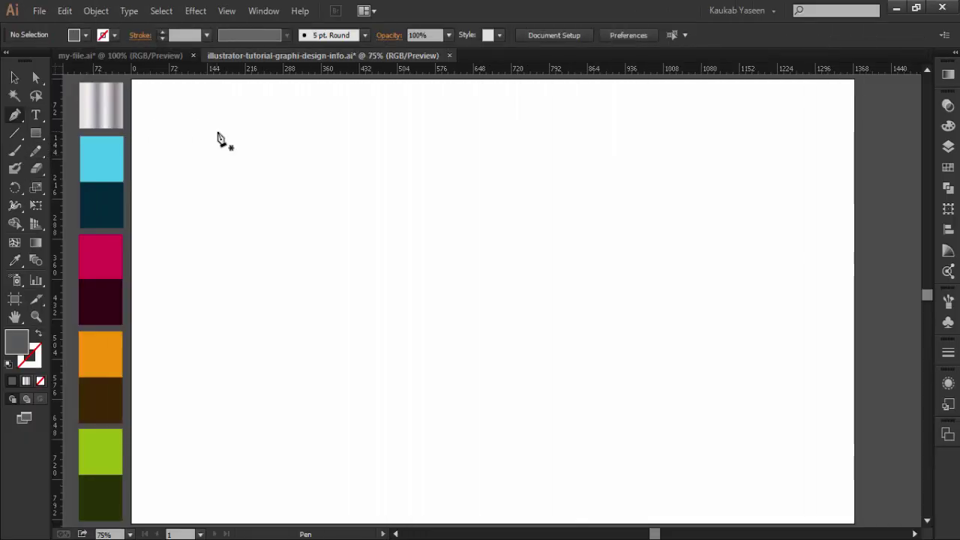
{"action": "left_click_drag", "start_coordinate": [43, 135], "coordinate": [84, 155]}
{"action": "left_click", "coordinate": [476, 273]}
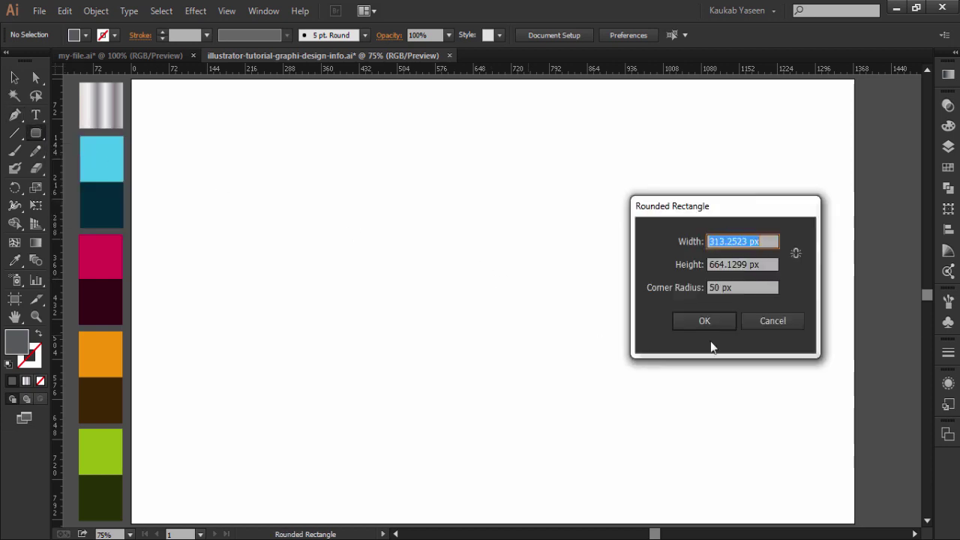
{"action": "double_click", "coordinate": [731, 242]}
{"action": "type", "text": "400"}
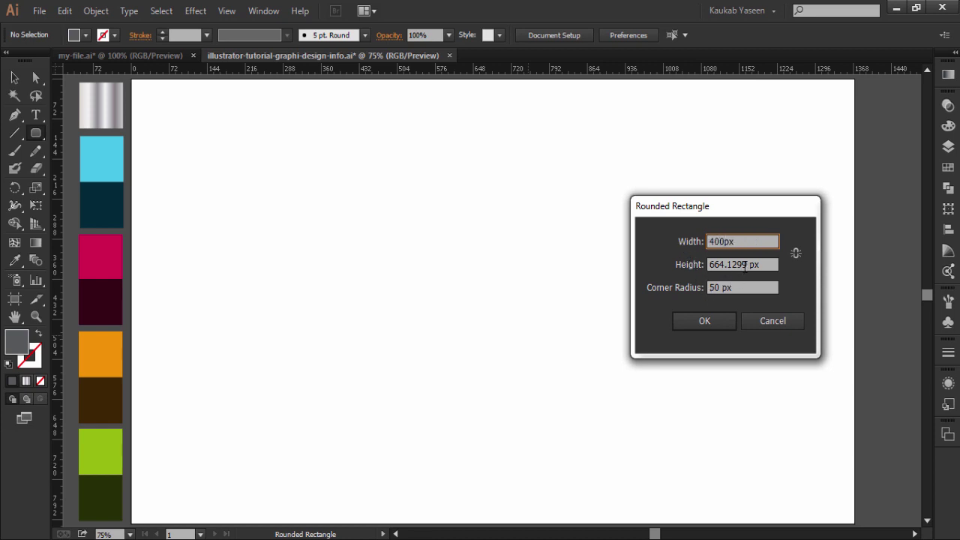
{"action": "double_click", "coordinate": [749, 264]}
{"action": "type", "text": "400"}
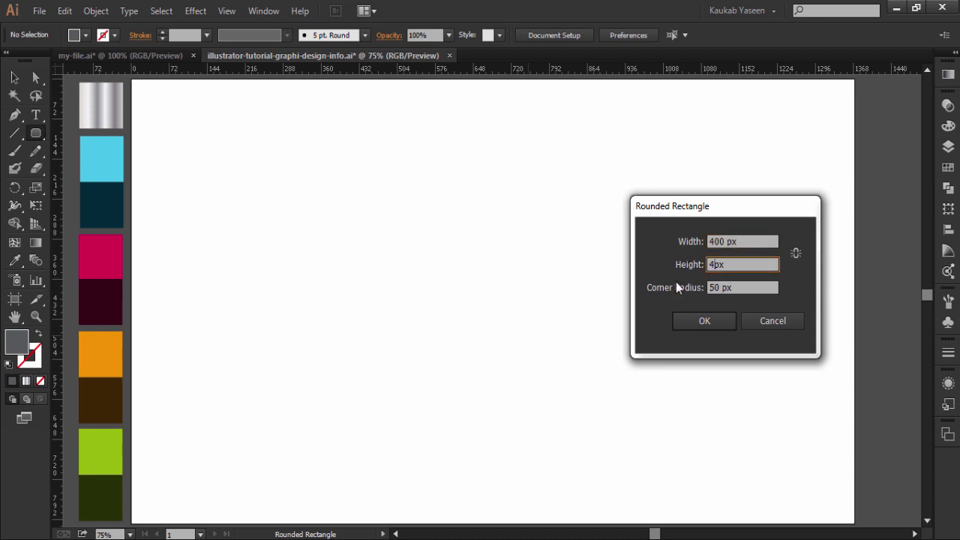
- Create the rounded square and centre it horizontally and vertically on the artboard
{"action": "left_click", "coordinate": [703, 322]}
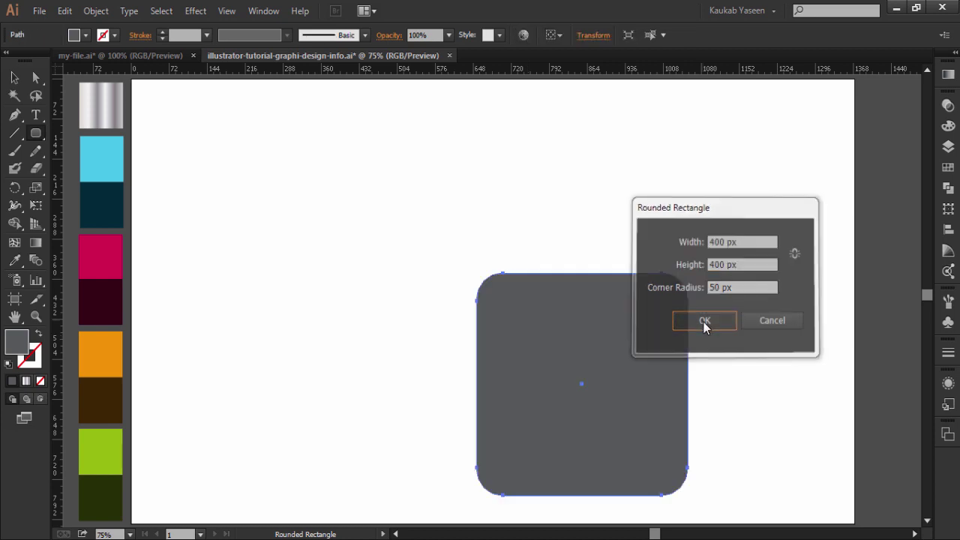
{"action": "left_click", "coordinate": [15, 77]}
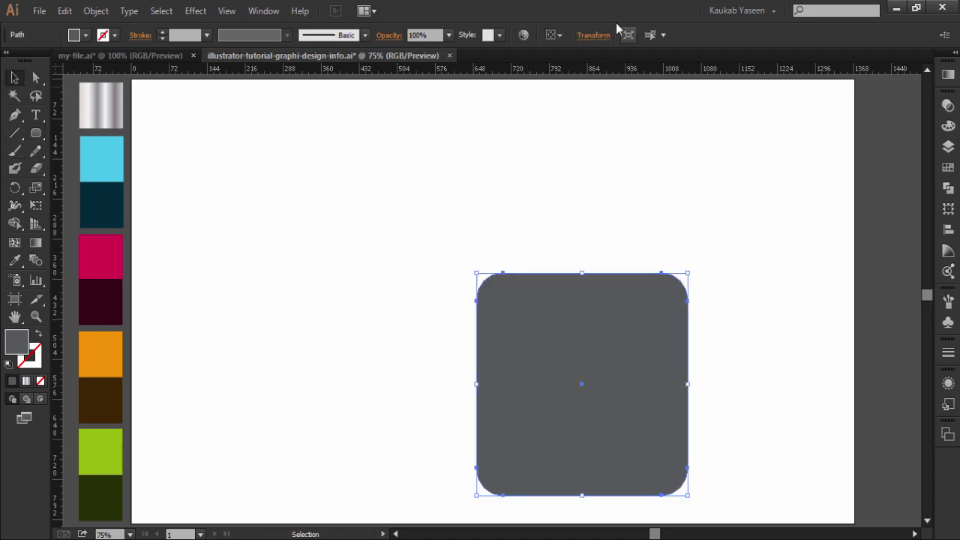
{"action": "left_click", "coordinate": [563, 33]}
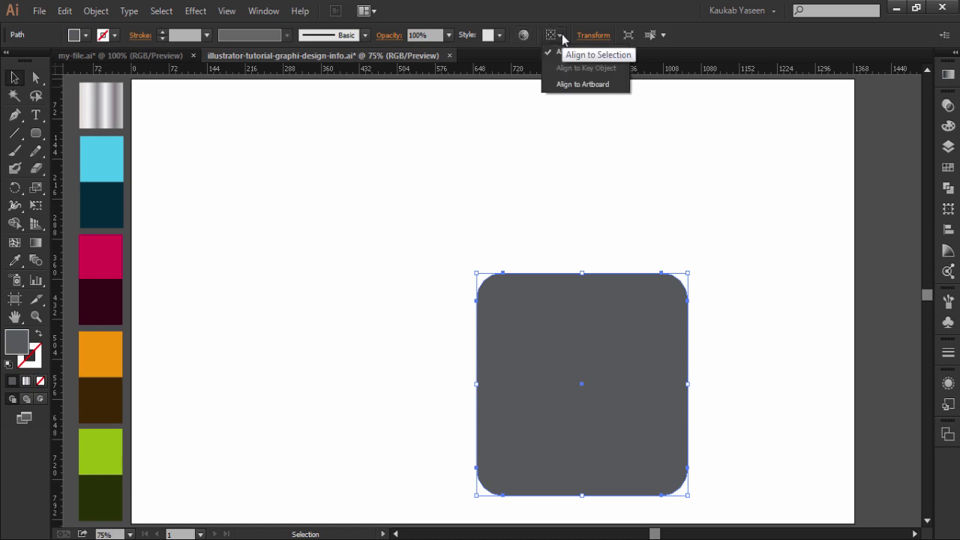
{"action": "left_click", "coordinate": [596, 58]}
{"action": "left_click", "coordinate": [598, 34]}
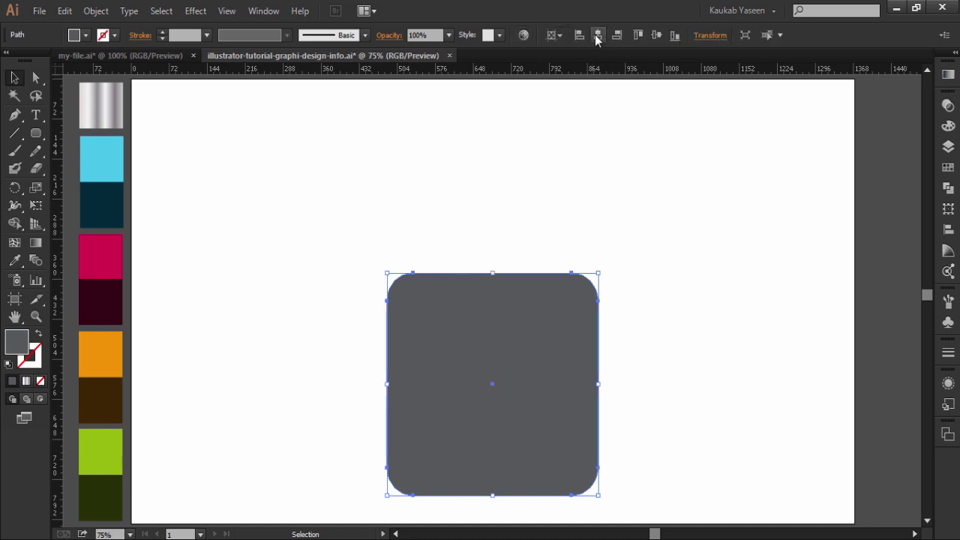
{"action": "left_click", "coordinate": [657, 35]}
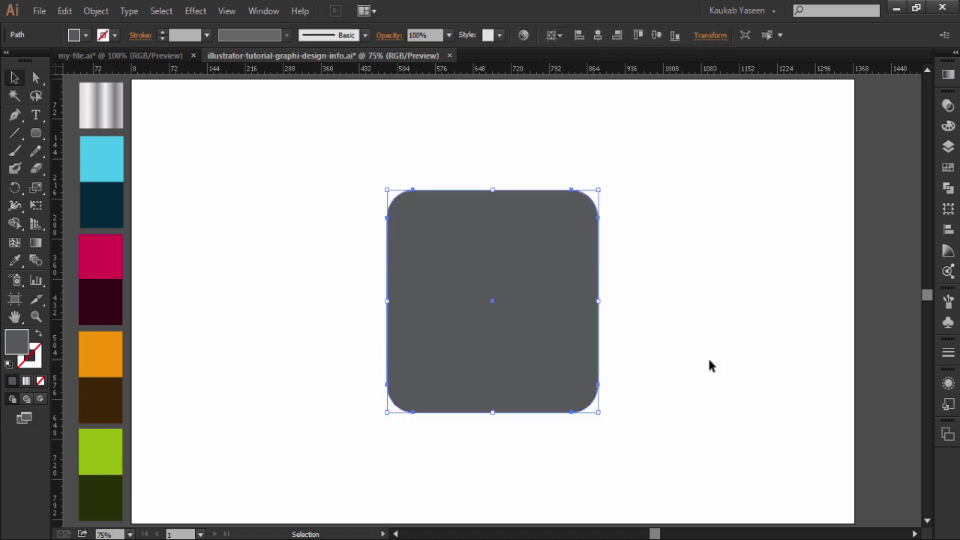
- Rotate the rounded square 45° into a diamond
{"action": "key", "text": "a"}
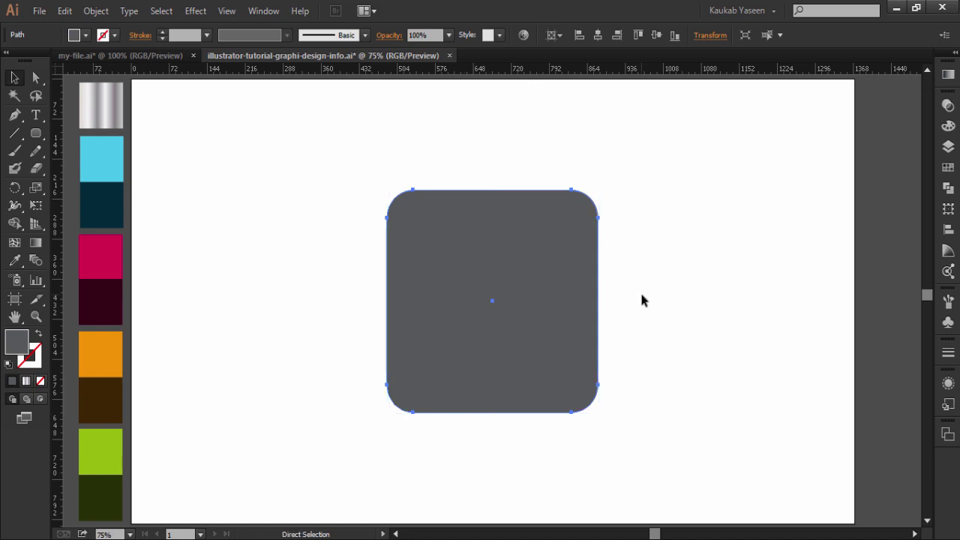
{"action": "key", "text": "ctrl+semicolon"}
{"action": "key", "text": "v"}
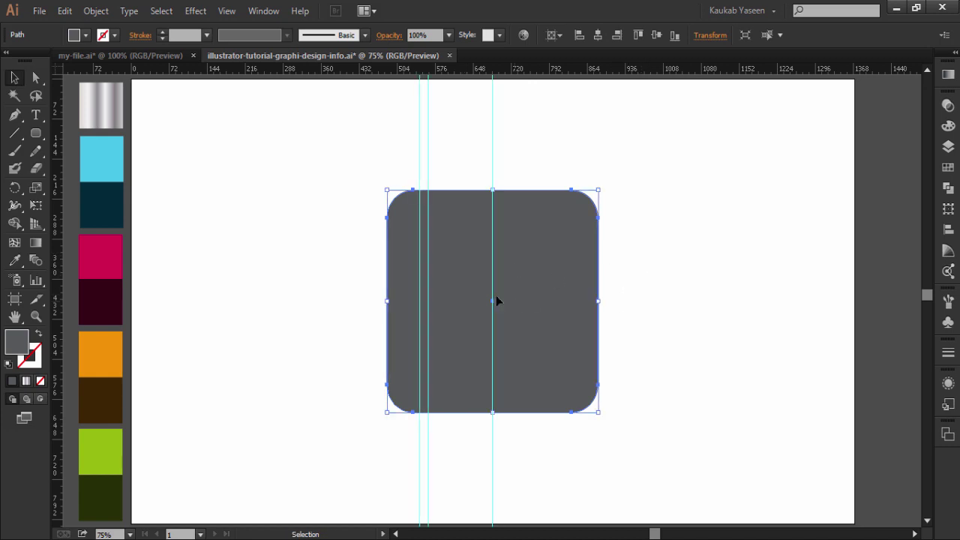
{"action": "left_click", "coordinate": [607, 425]}
{"action": "left_click", "coordinate": [556, 361]}
{"action": "left_click_drag", "start_coordinate": [604, 416], "coordinate": [598, 301]}
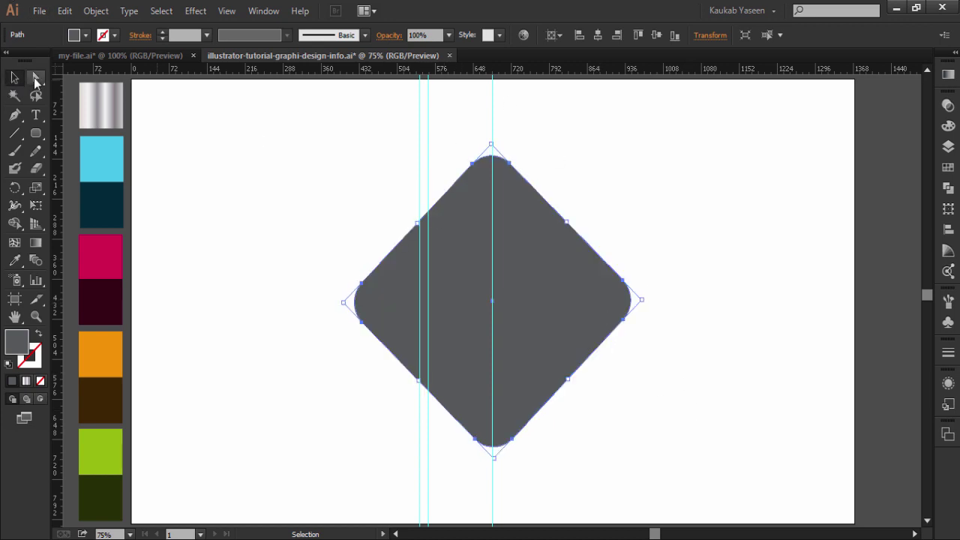
{"action": "left_click_drag", "start_coordinate": [15, 115], "coordinate": [57, 136]}
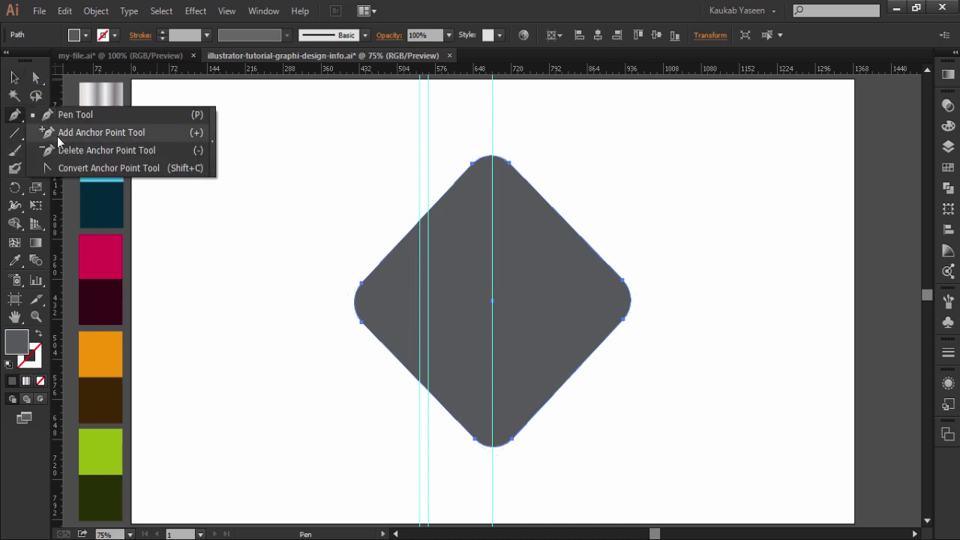
- Add anchor points on both left edges and bend the upper-left edge into an inward curve
{"action": "left_click", "coordinate": [420, 223]}
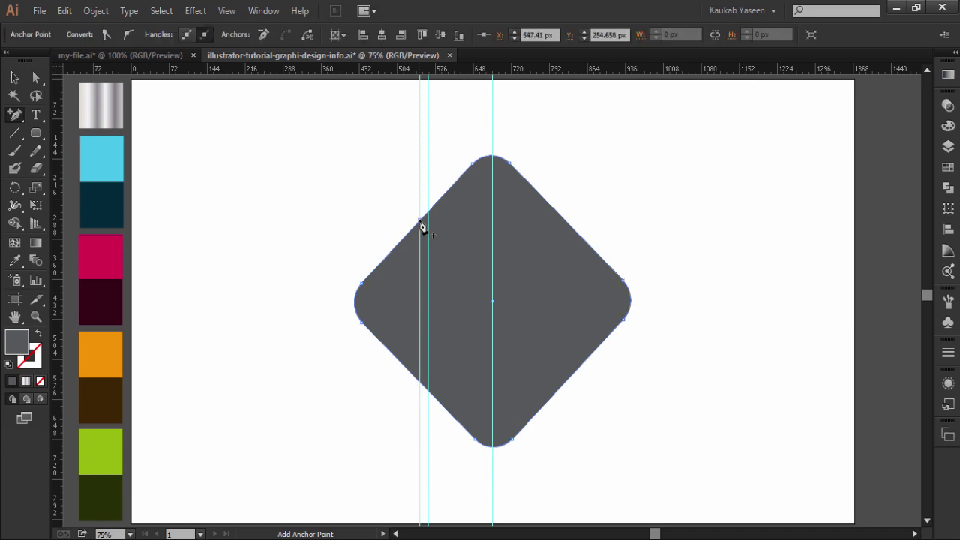
{"action": "left_click", "coordinate": [419, 382]}
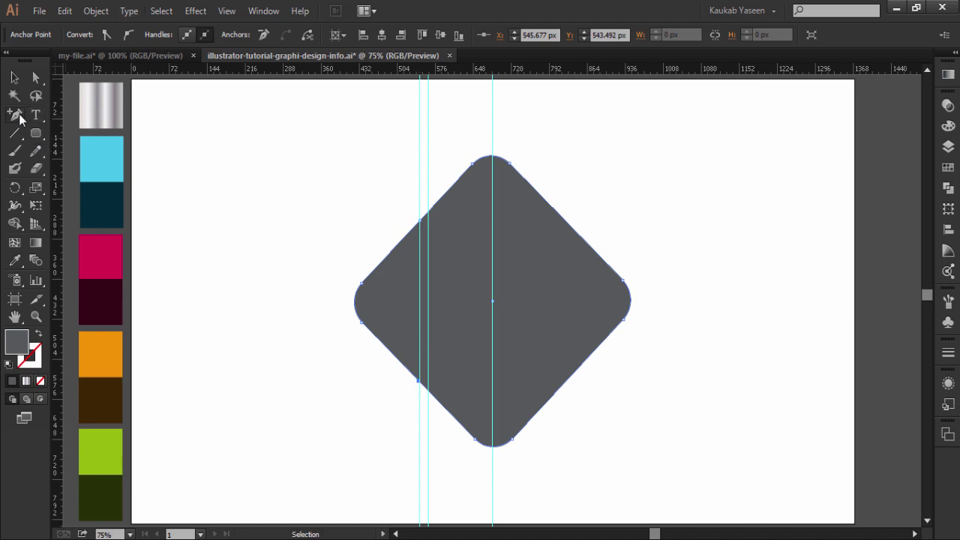
{"action": "left_click_drag", "start_coordinate": [20, 115], "coordinate": [68, 165]}
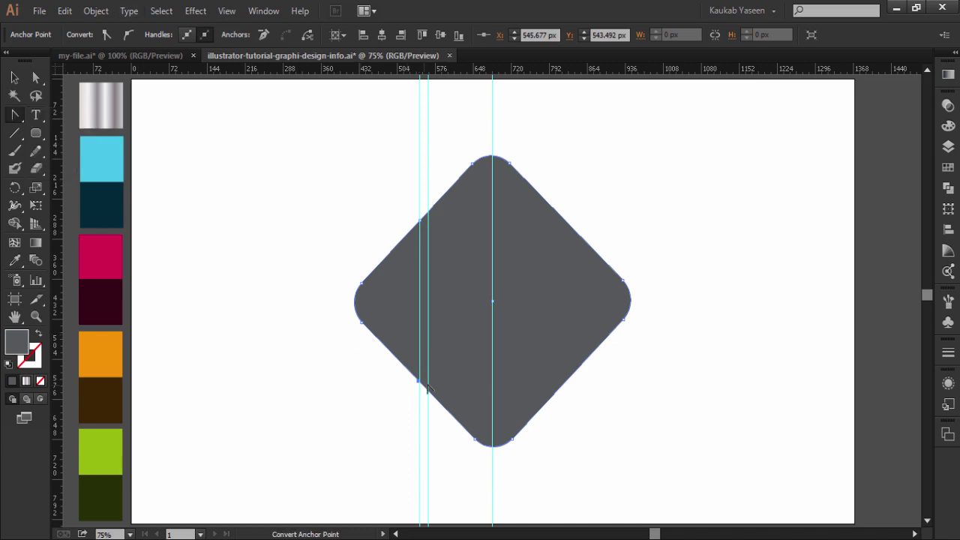
{"action": "left_click_drag", "start_coordinate": [419, 384], "coordinate": [432, 401]}
{"action": "left_click_drag", "start_coordinate": [421, 223], "coordinate": [437, 209]}
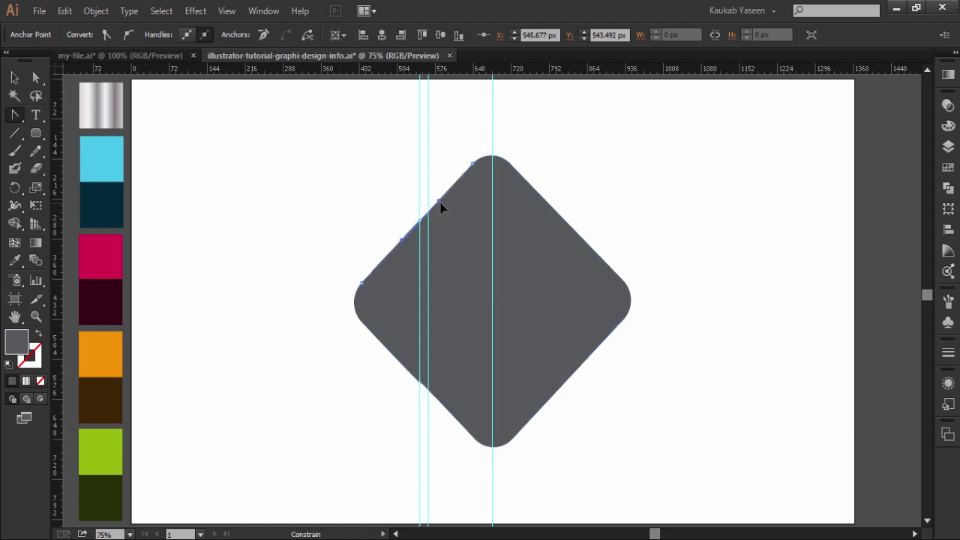
{"action": "left_click_drag", "start_coordinate": [442, 200], "coordinate": [442, 200]}
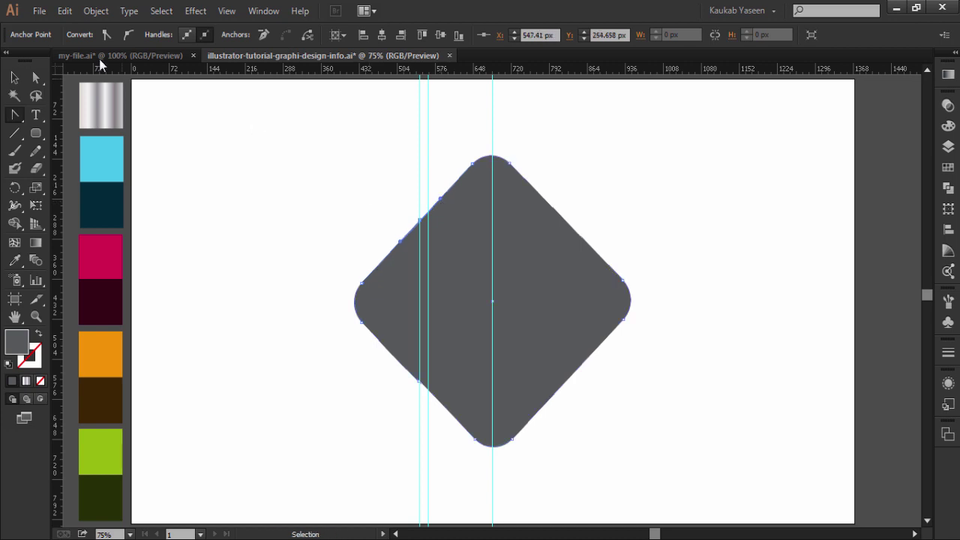
{"action": "left_click", "coordinate": [35, 78]}
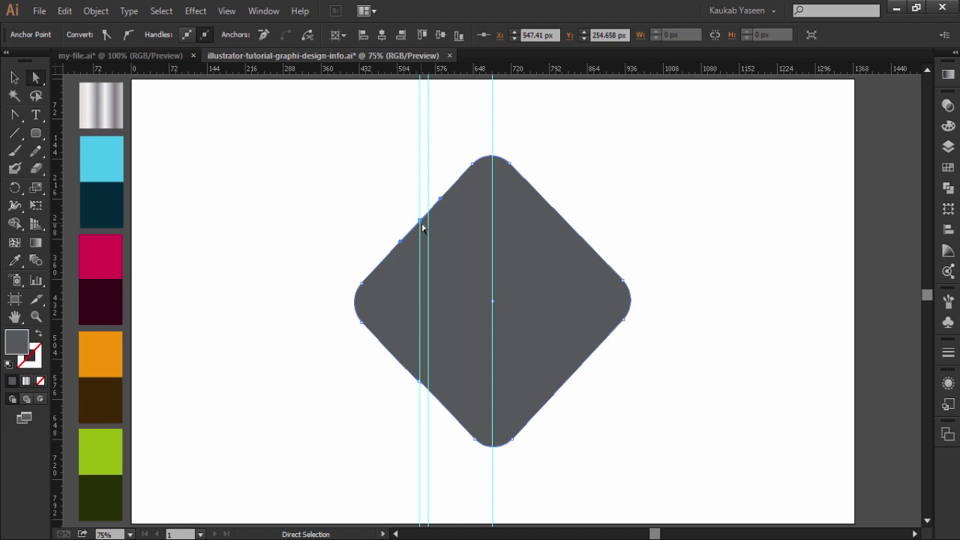
{"action": "left_click_drag", "start_coordinate": [422, 224], "coordinate": [427, 226]}
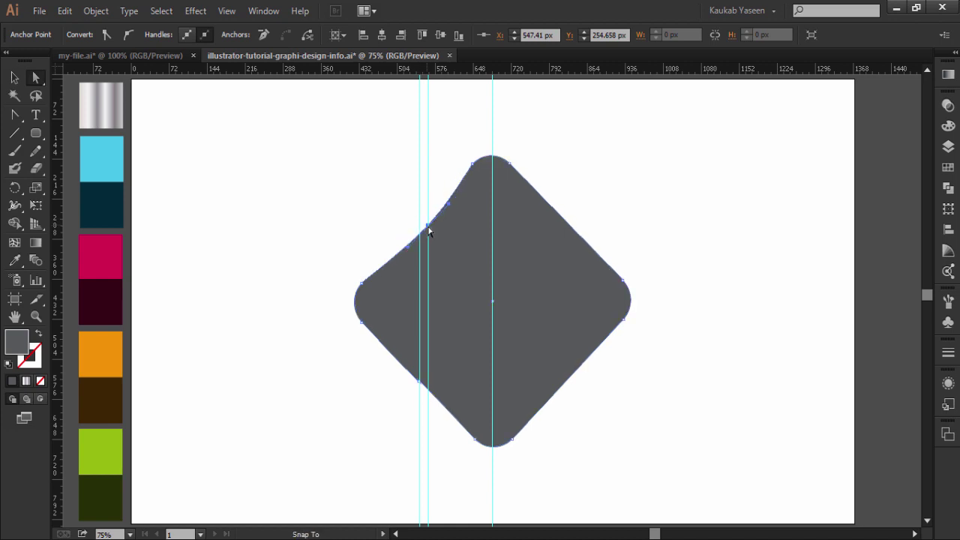
{"action": "mouse_move", "coordinate": [420, 386]}
{"action": "left_mouse_down"}
{"action": "mouse_move", "coordinate": [417, 396]}
{"action": "mouse_move", "coordinate": [437, 403]}
{"action": "mouse_move", "coordinate": [420, 382]}
{"action": "mouse_move", "coordinate": [429, 386]}
{"action": "left_mouse_up"}
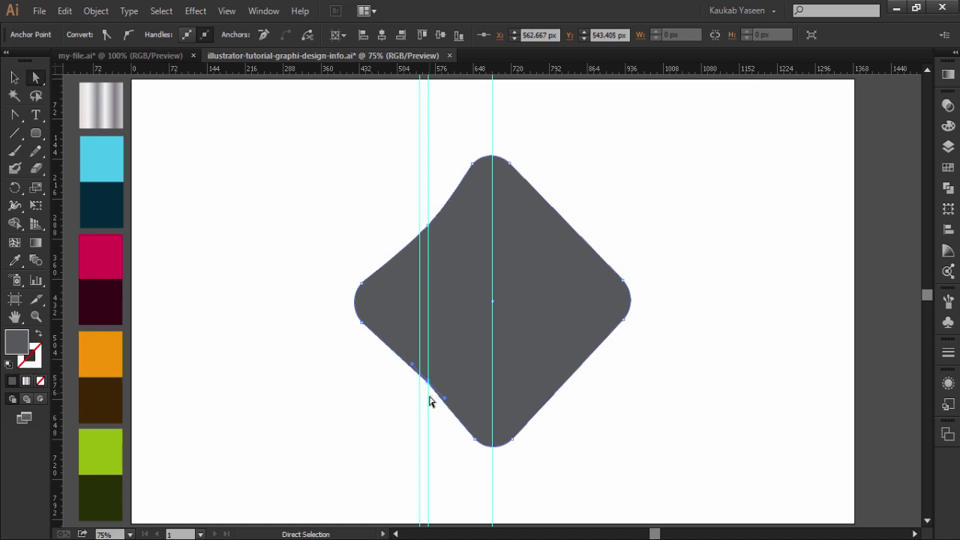
- Draw a tall grey rectangle covering the diamond's right half
{"action": "left_click", "coordinate": [15, 78]}
{"action": "left_click", "coordinate": [259, 170]}
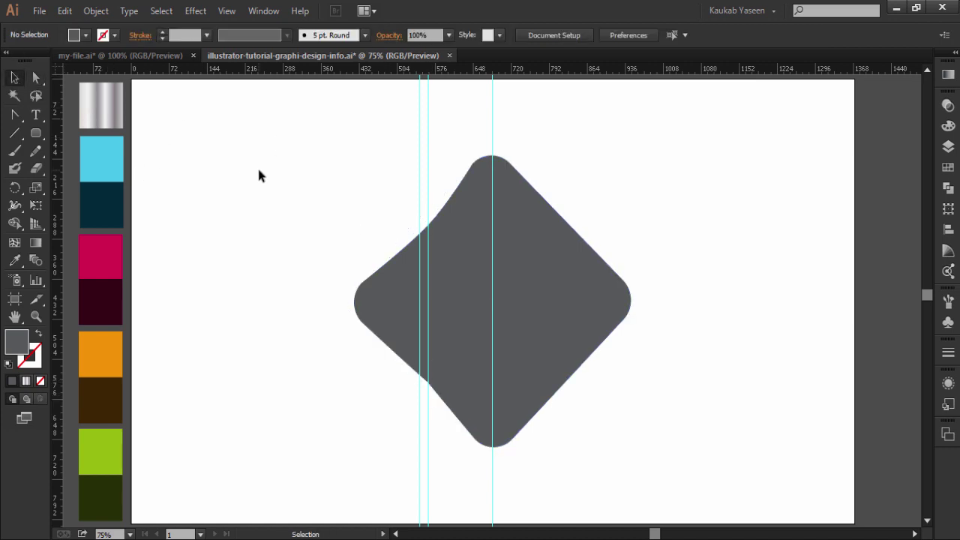
{"action": "left_click_drag", "start_coordinate": [36, 136], "coordinate": [124, 132]}
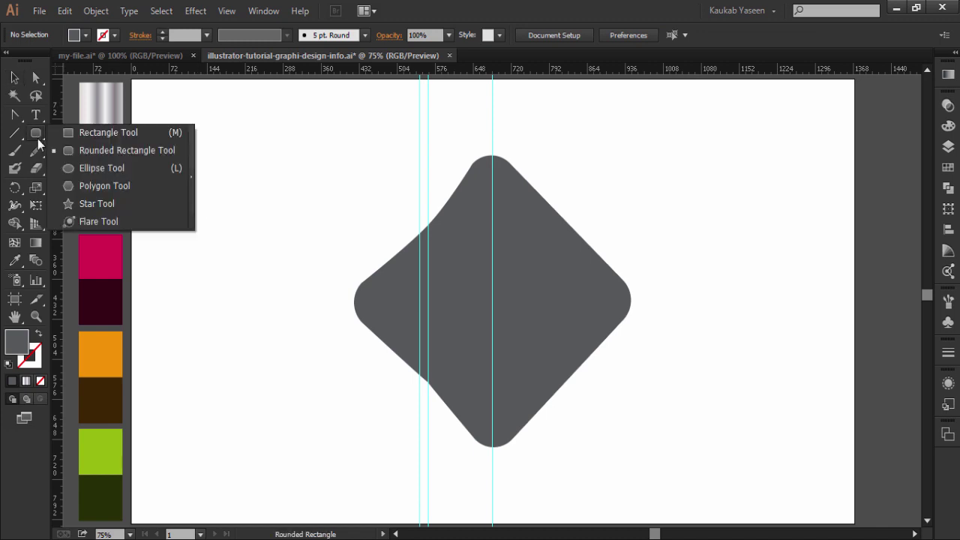
{"action": "left_click", "coordinate": [87, 36]}
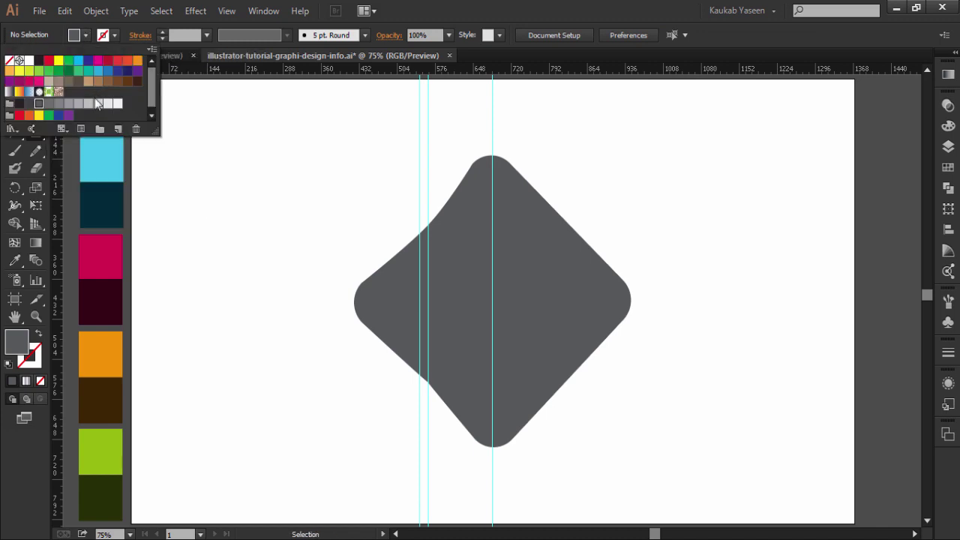
{"action": "left_click", "coordinate": [98, 103]}
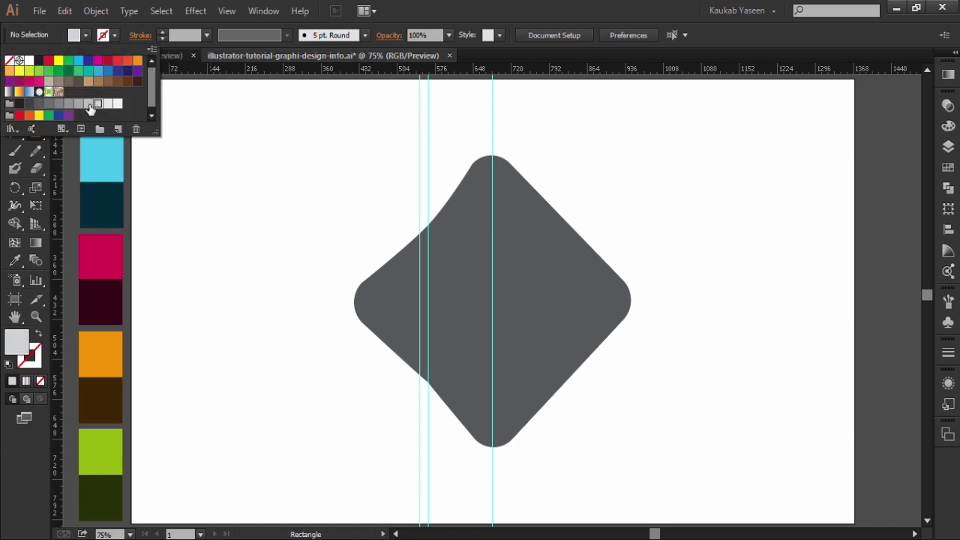
{"action": "left_click", "coordinate": [88, 103]}
{"action": "left_click", "coordinate": [493, 143]}
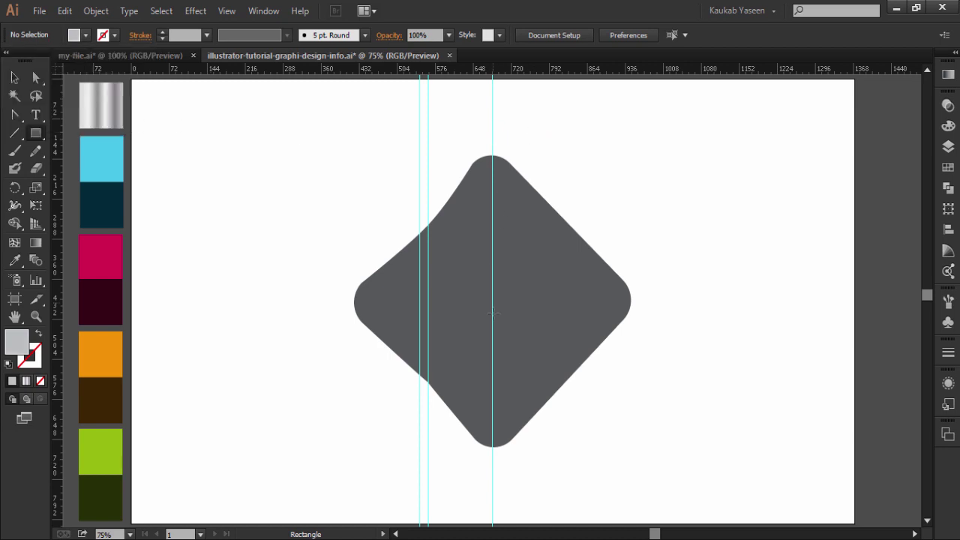
{"action": "left_click_drag", "start_coordinate": [492, 124], "coordinate": [577, 467]}
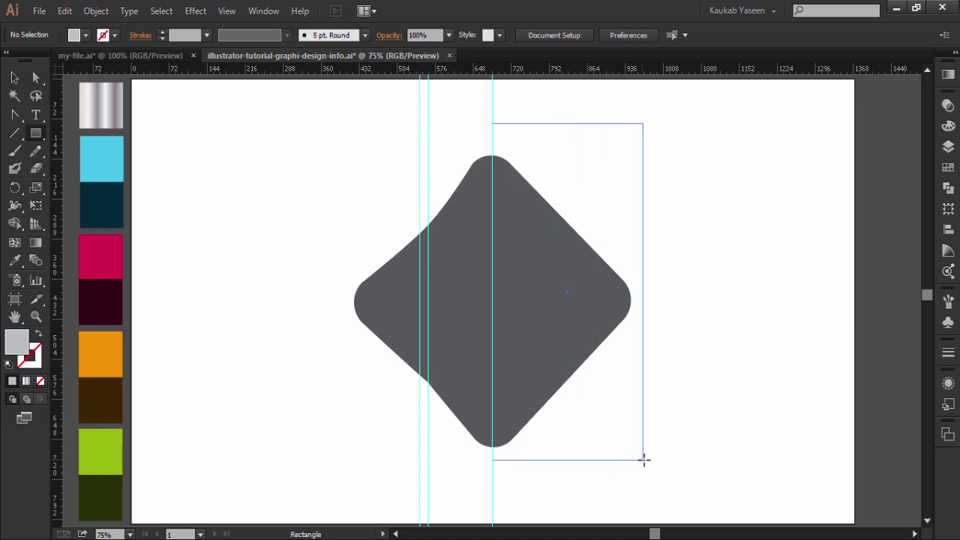
{"action": "left_click_drag", "start_coordinate": [578, 467], "coordinate": [645, 468]}
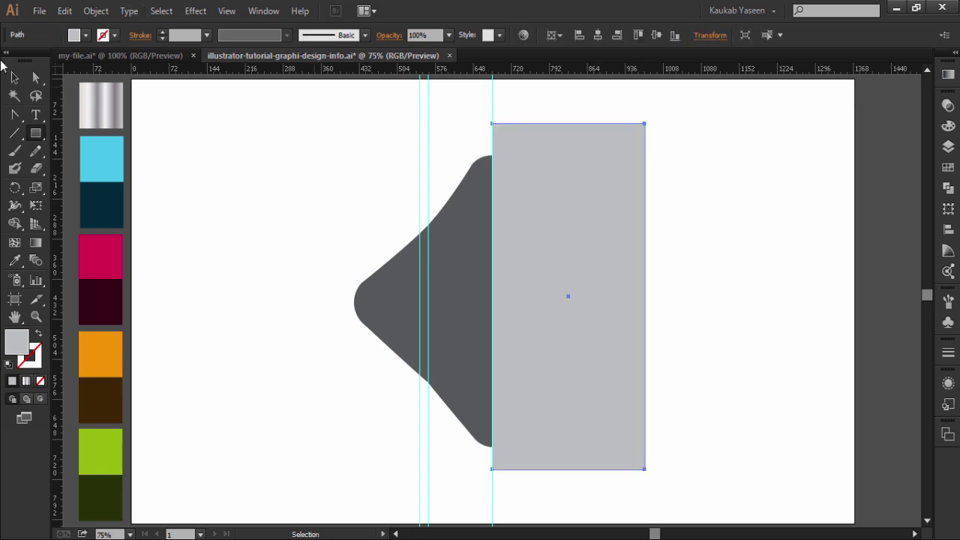
- Subtract the rectangle from the diamond with Pathfinder Minus Front
{"action": "left_click", "coordinate": [14, 77]}
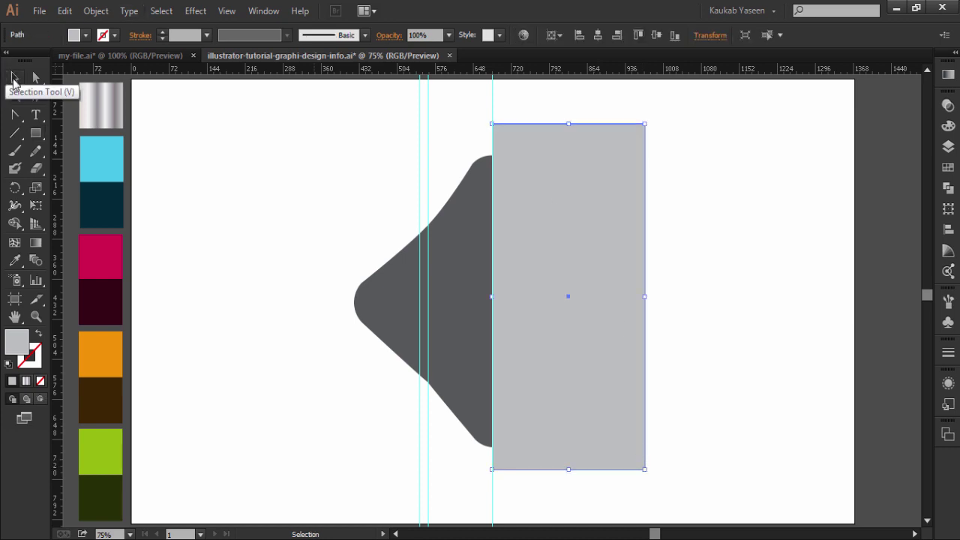
{"action": "left_click", "coordinate": [463, 290], "text": "shift"}
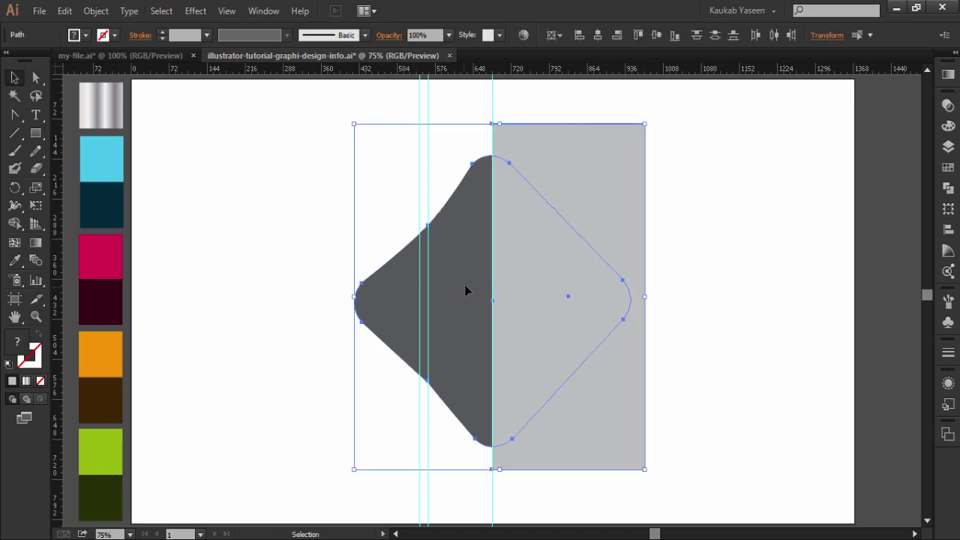
{"action": "left_click", "coordinate": [948, 187]}
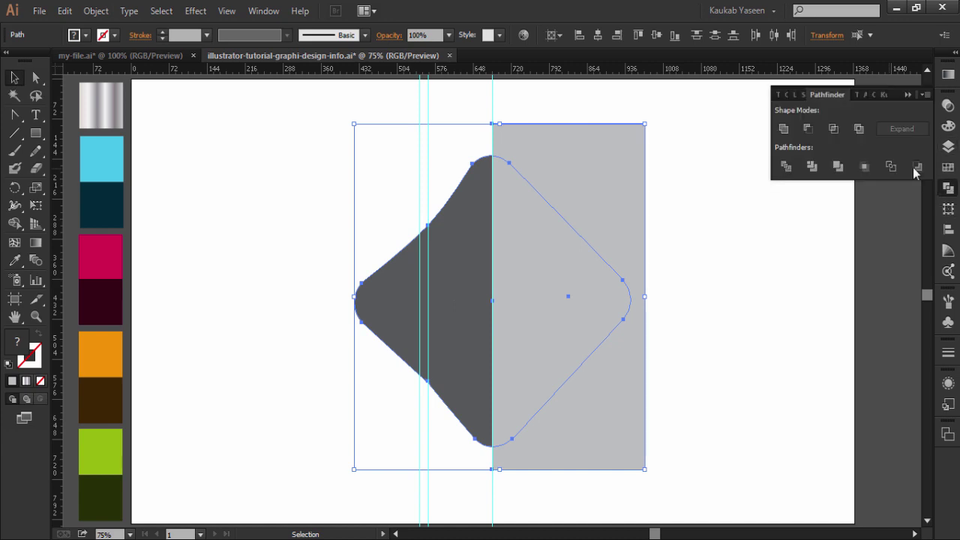
{"action": "left_click", "coordinate": [807, 129]}
{"action": "left_click", "coordinate": [684, 191]}
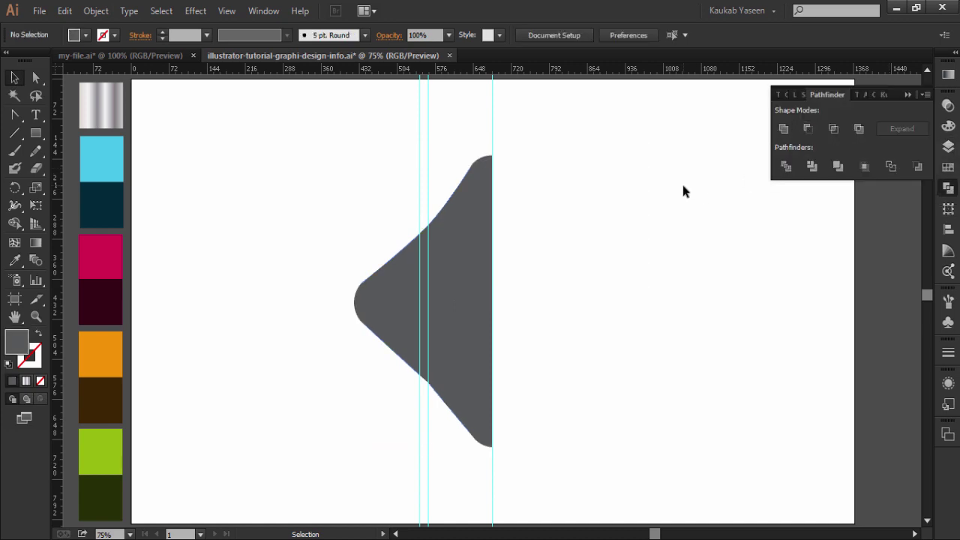
- Hide the guides and paste a copy of the half shape in front
{"action": "key", "text": "ctrl+semicolon"}
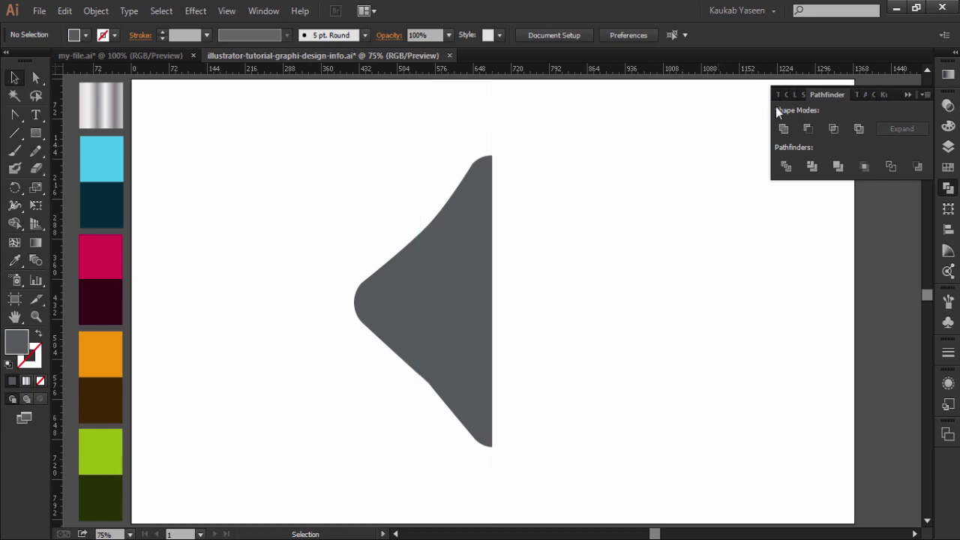
{"action": "left_click", "coordinate": [909, 94]}
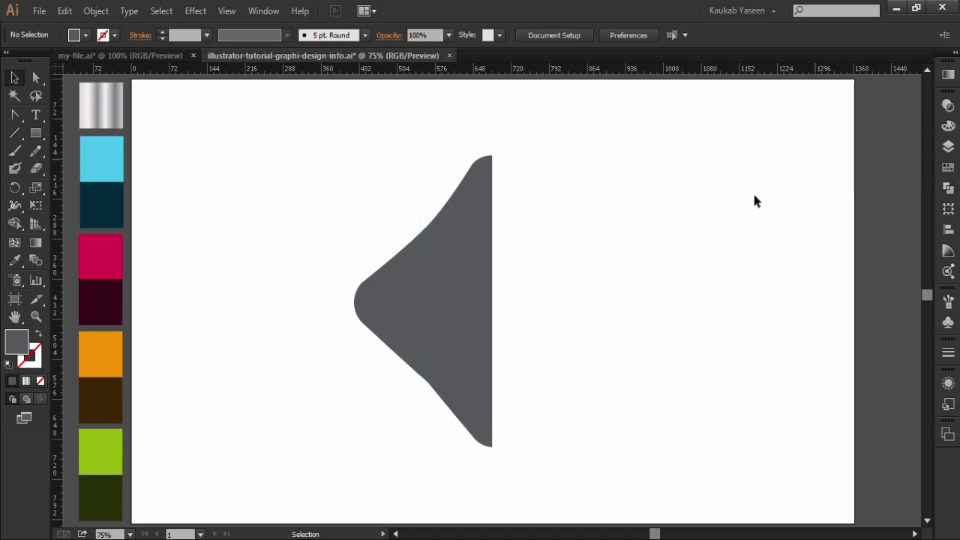
{"action": "left_click", "coordinate": [454, 292]}
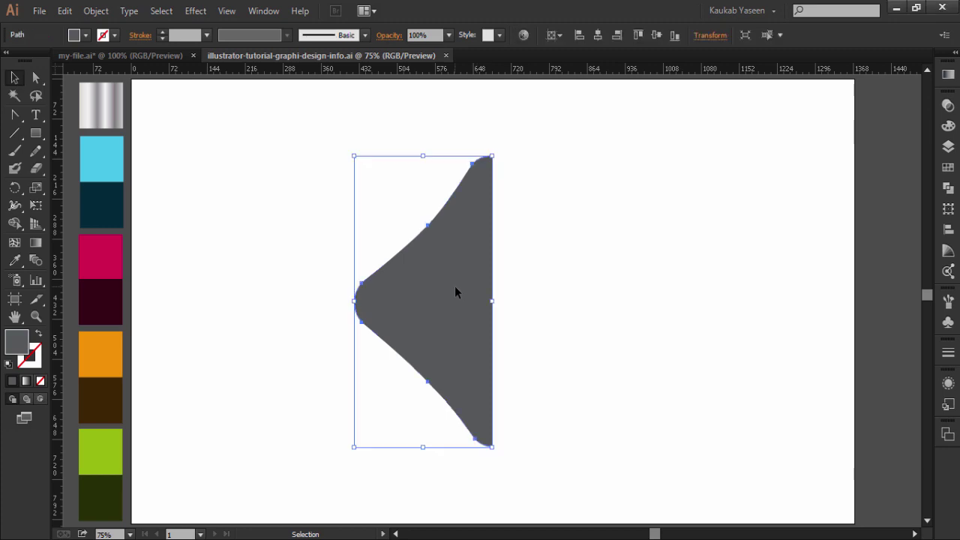
{"action": "left_click", "coordinate": [65, 11]}
{"action": "left_click", "coordinate": [93, 90]}
{"action": "left_click", "coordinate": [65, 10]}
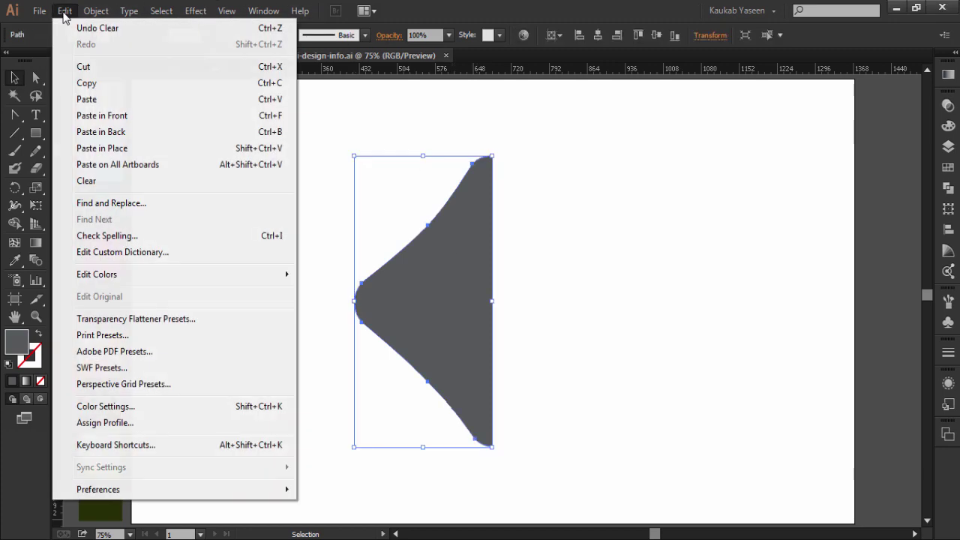
{"action": "left_click", "coordinate": [103, 119]}
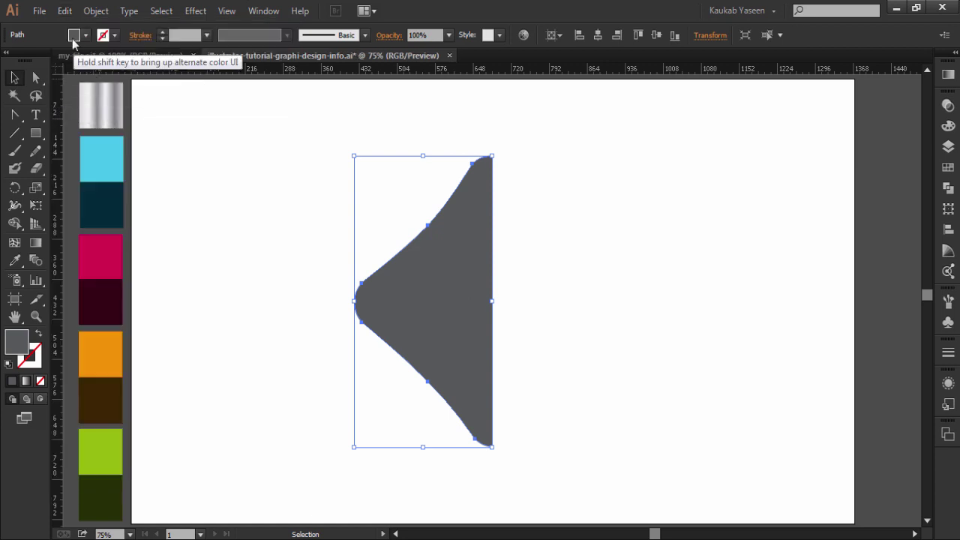
- Fill the copy light grey, narrow it from the left, and shift it right
{"action": "left_click", "coordinate": [75, 34]}
{"action": "left_click", "coordinate": [78, 103]}
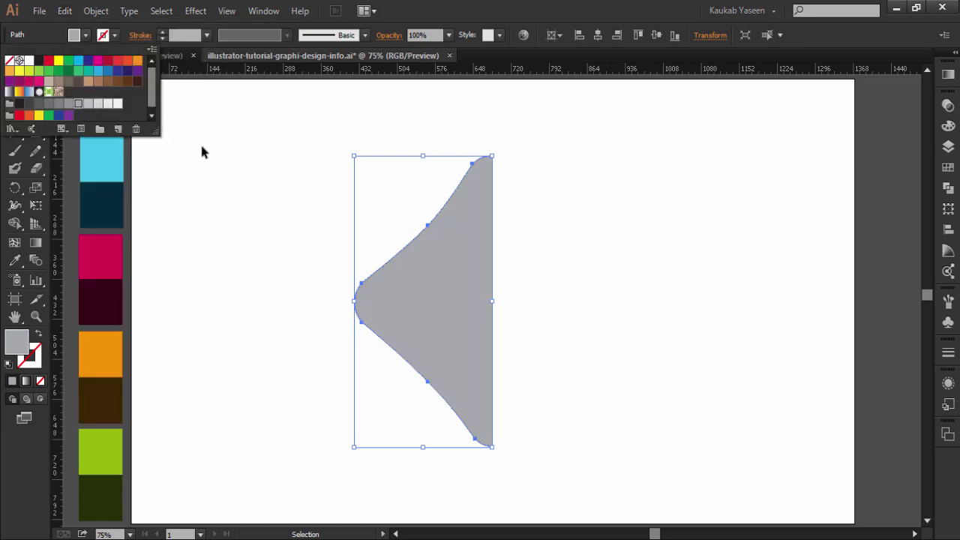
{"action": "left_click", "coordinate": [354, 303]}
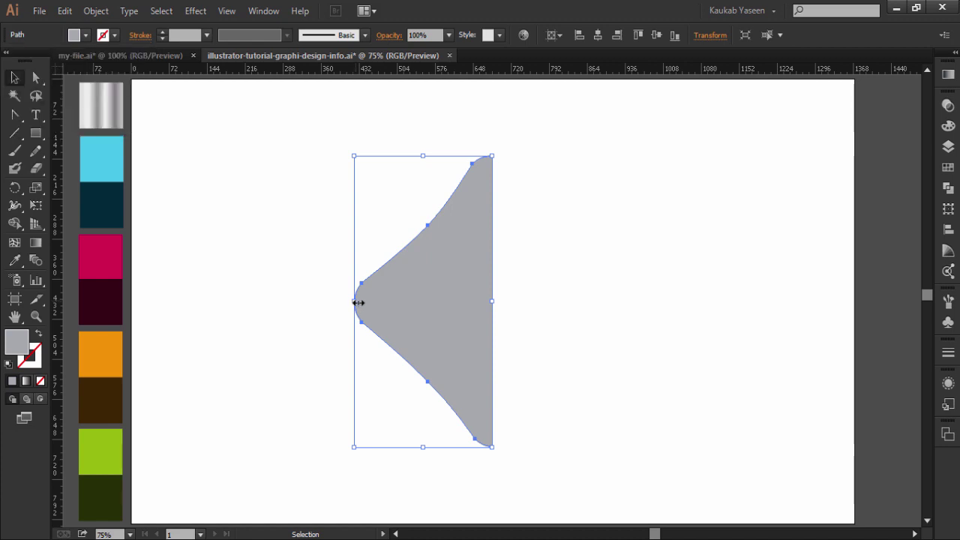
{"action": "left_click_drag", "start_coordinate": [355, 303], "coordinate": [379, 307]}
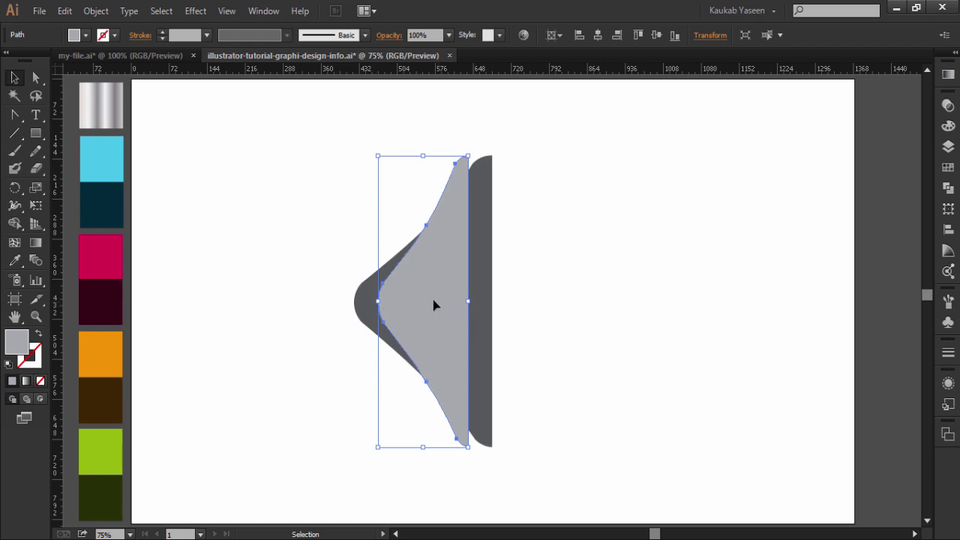
{"action": "left_click_drag", "start_coordinate": [450, 308], "coordinate": [457, 308]}
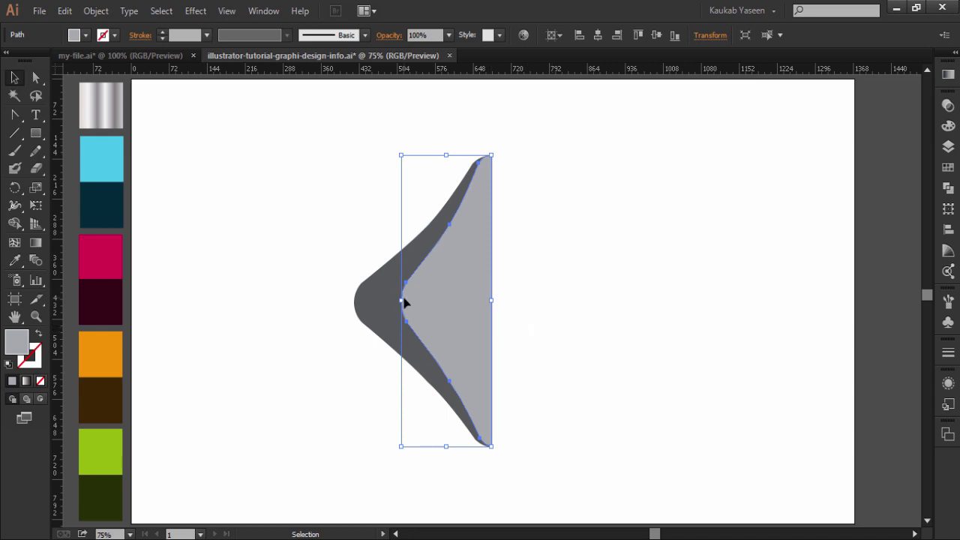
- Narrow the light grey shape a little more and zoom in on the layered shapes
{"action": "left_click_drag", "start_coordinate": [402, 299], "coordinate": [406, 300]}
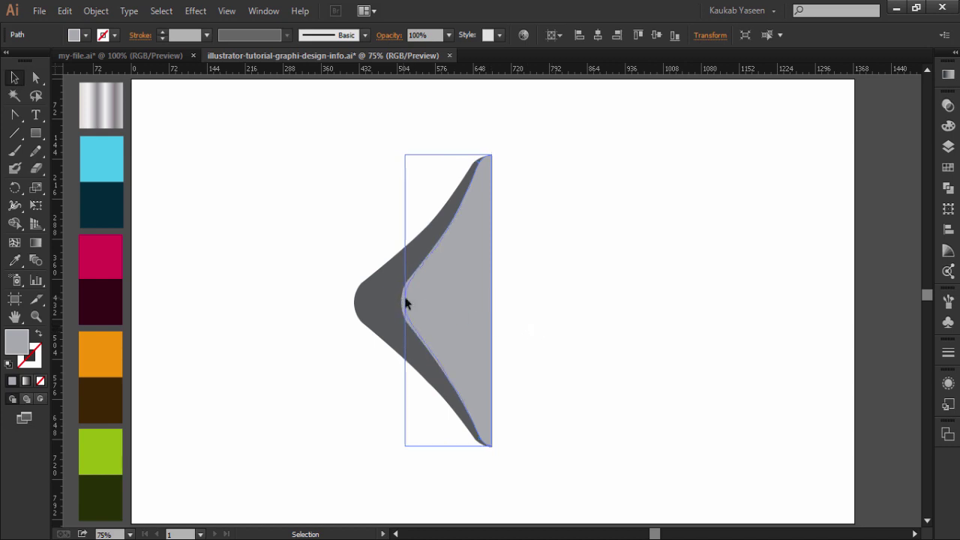
{"action": "left_click", "coordinate": [508, 323]}
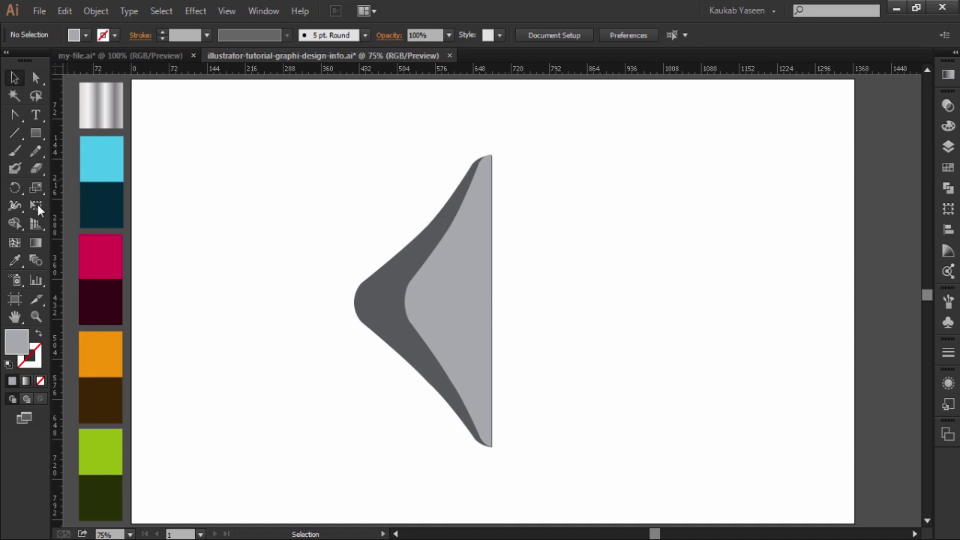
{"action": "left_click", "coordinate": [472, 282]}
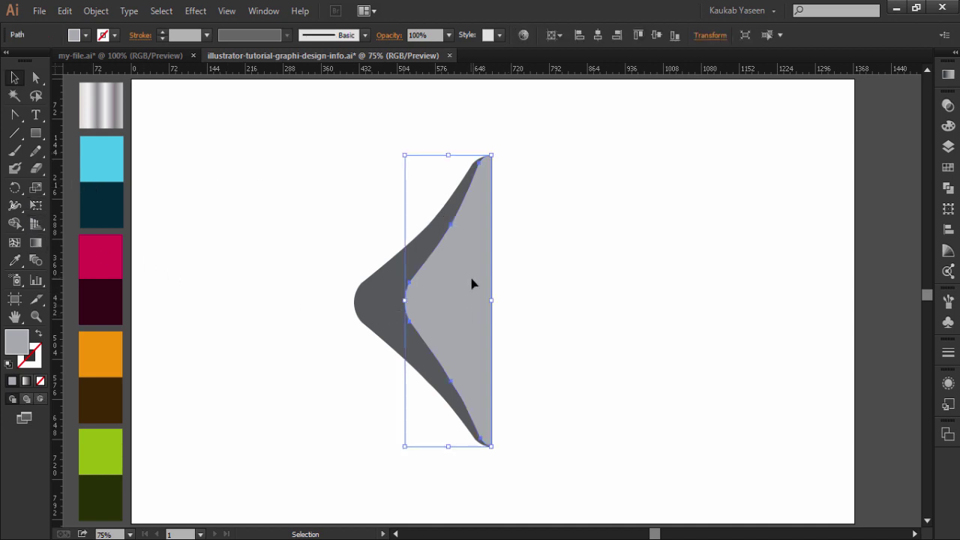
{"action": "left_click", "coordinate": [35, 316]}
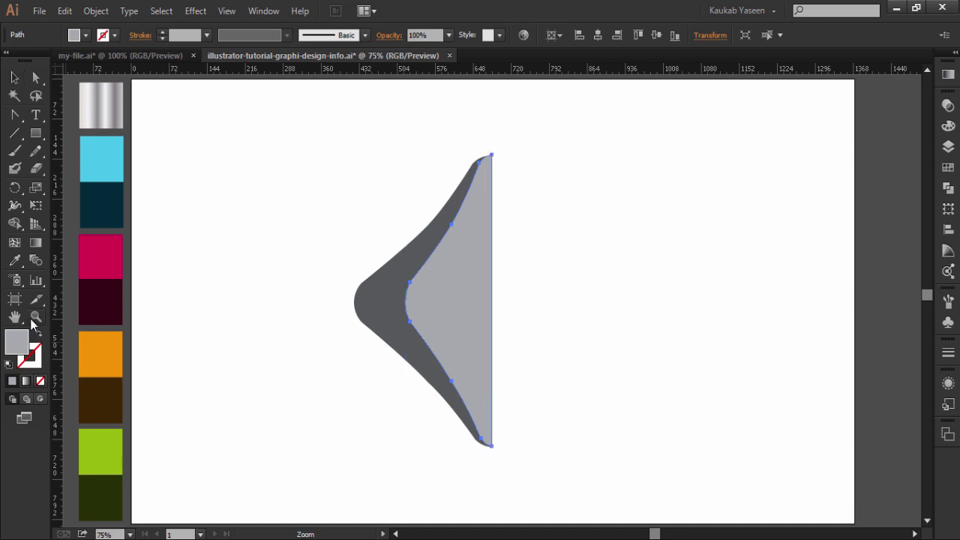
{"action": "left_click_drag", "start_coordinate": [410, 108], "coordinate": [570, 497]}
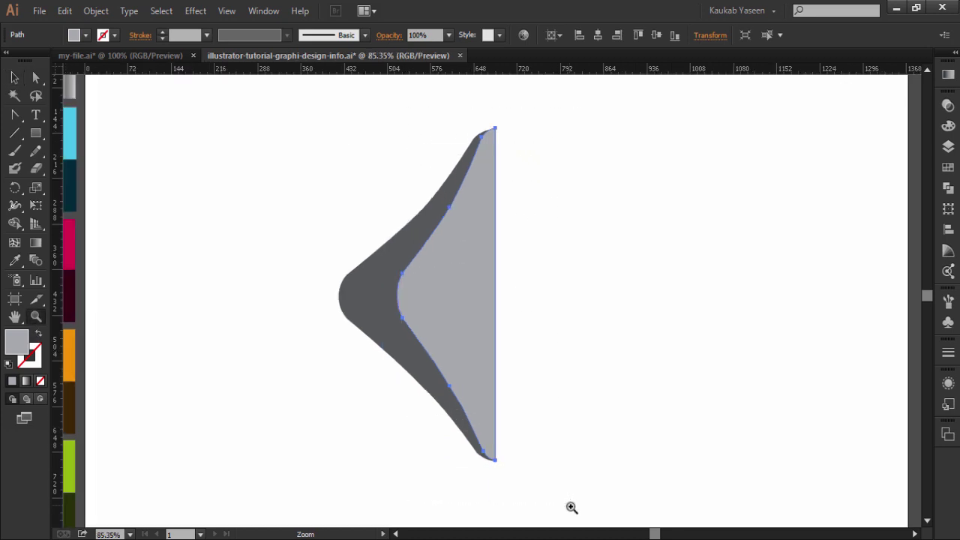
{"action": "mouse_move", "coordinate": [431, 92]}
{"action": "left_mouse_down"}
{"action": "mouse_move", "coordinate": [547, 313]}
{"action": "mouse_move", "coordinate": [535, 360]}
{"action": "left_mouse_up"}
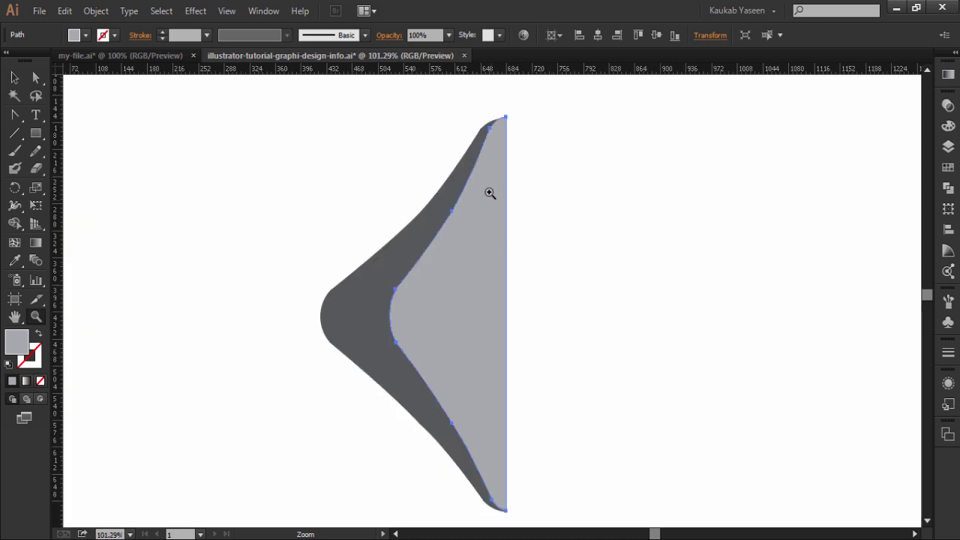
- Nudge the light grey inner shape a few pixels to the right
{"action": "left_click", "coordinate": [14, 77]}
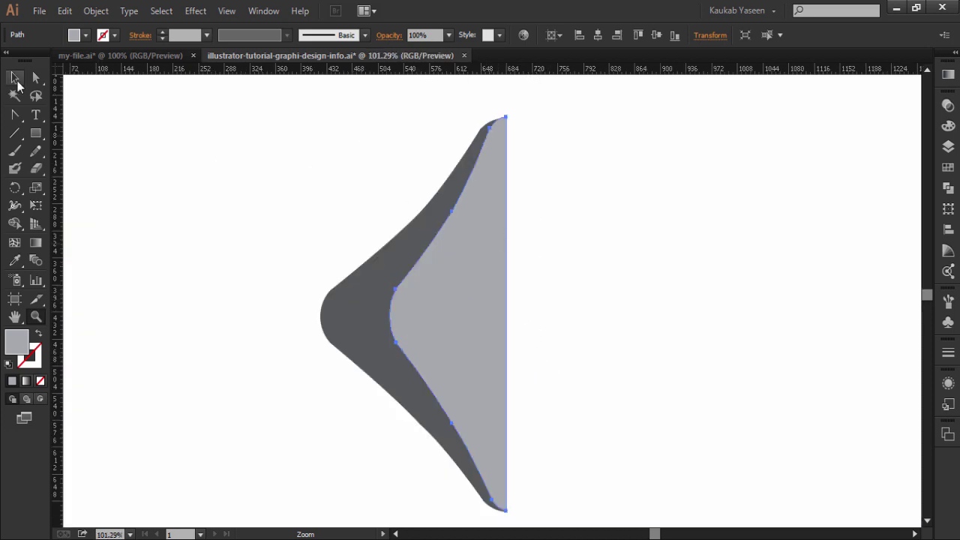
{"action": "left_click", "coordinate": [227, 185]}
{"action": "left_click", "coordinate": [474, 303]}
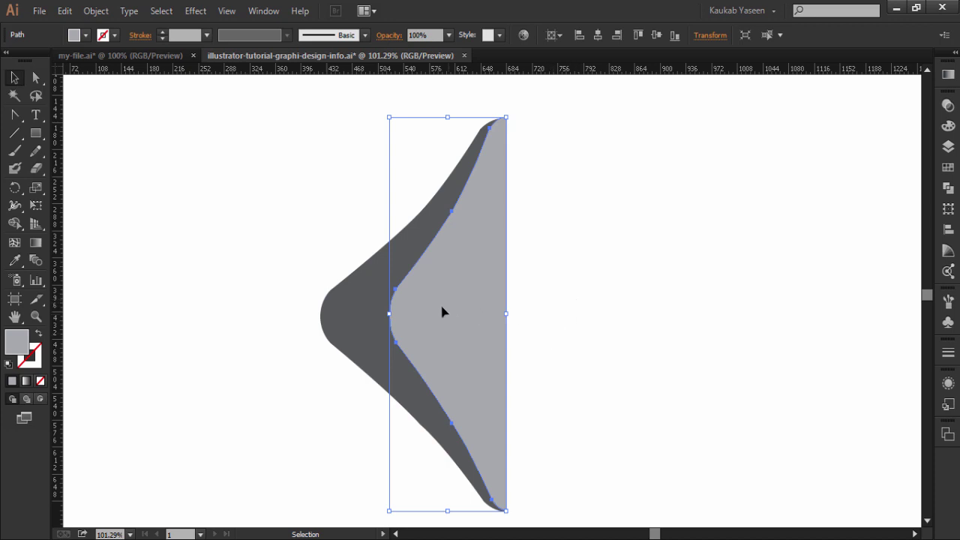
{"action": "left_click_drag", "start_coordinate": [438, 306], "coordinate": [443, 311]}
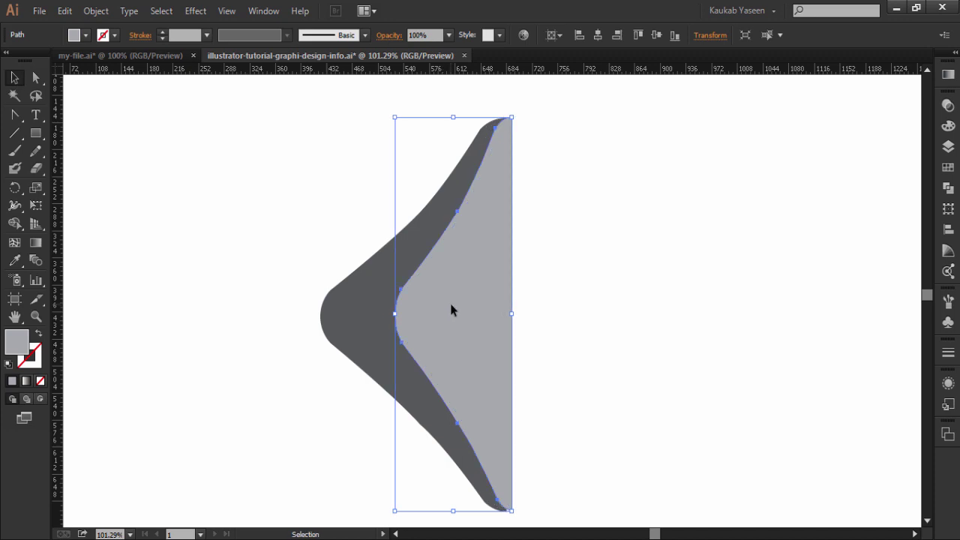
{"action": "left_click_drag", "start_coordinate": [450, 310], "coordinate": [454, 309]}
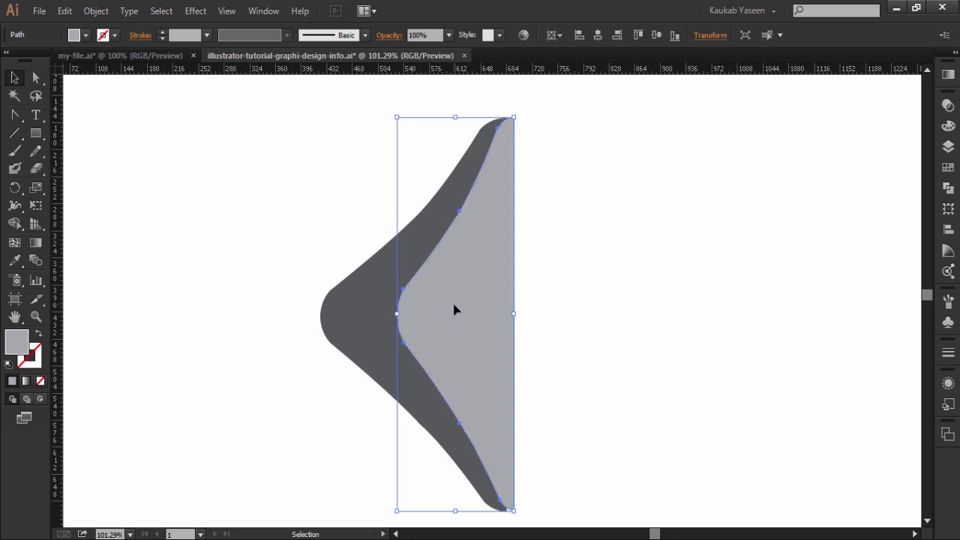
{"action": "left_click", "coordinate": [550, 289]}
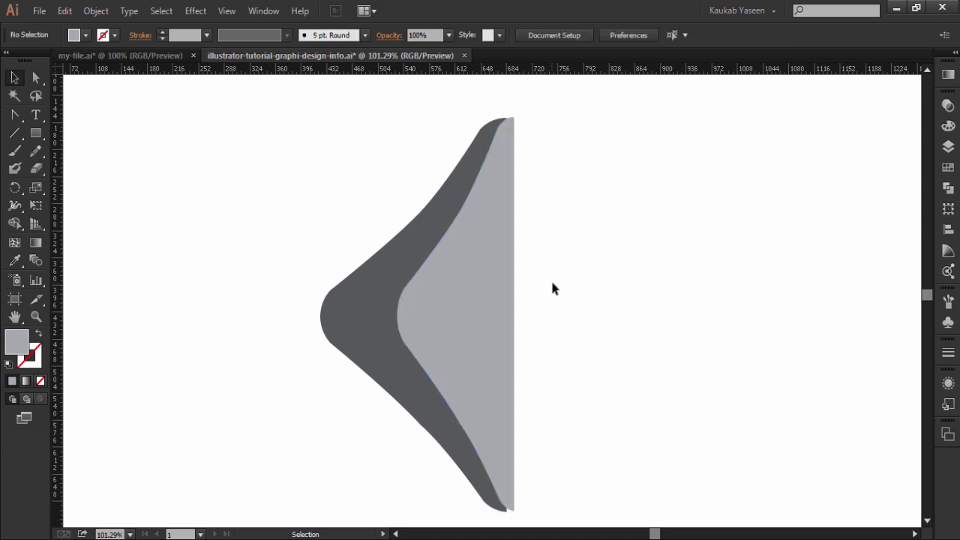
- Draw a light grey rectangle over the right side of the inner shape
{"action": "left_click", "coordinate": [33, 134]}
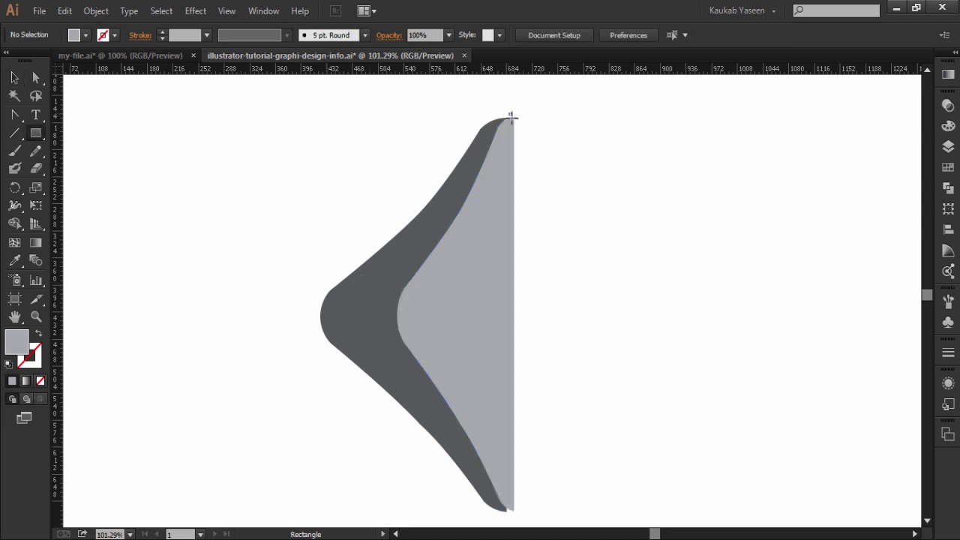
{"action": "left_click_drag", "start_coordinate": [511, 117], "coordinate": [510, 411]}
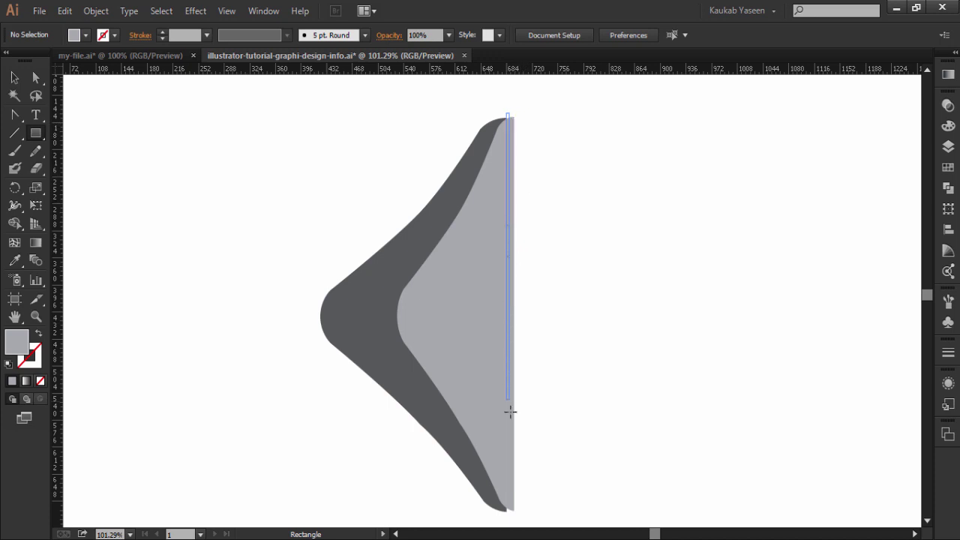
{"action": "left_click_drag", "start_coordinate": [510, 411], "coordinate": [552, 433]}
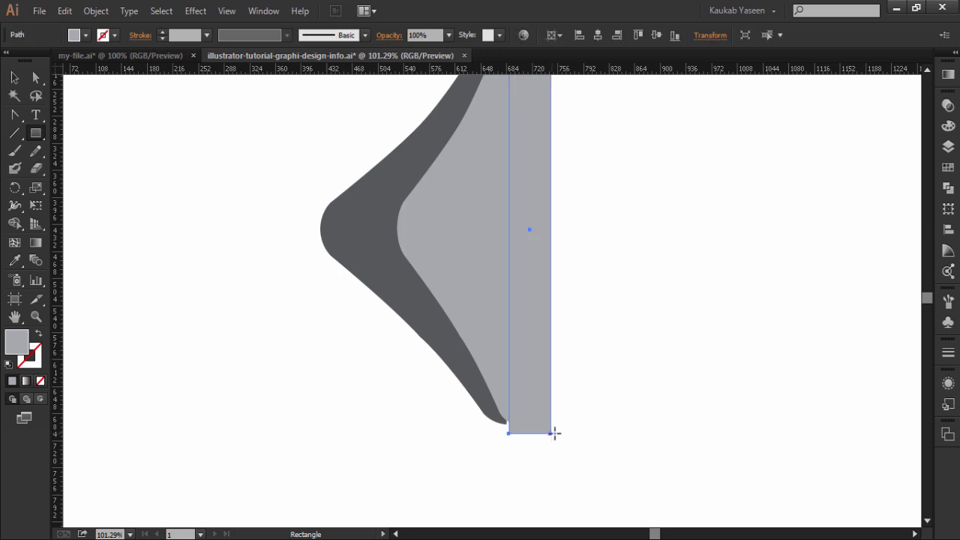
{"action": "scroll", "coordinate": [288, 97], "scroll_direction": "up", "scroll_amount": 3}
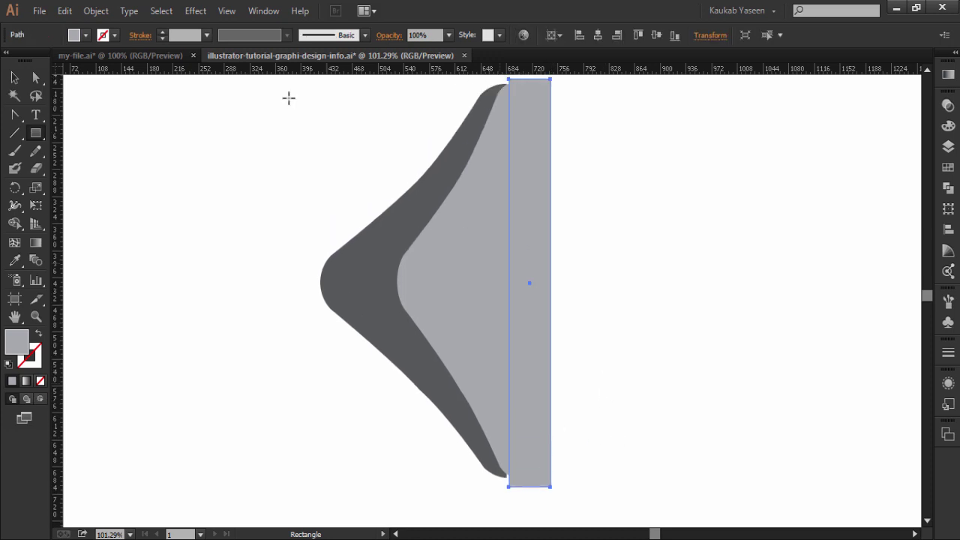
{"action": "left_click", "coordinate": [78, 35]}
{"action": "left_click", "coordinate": [98, 104]}
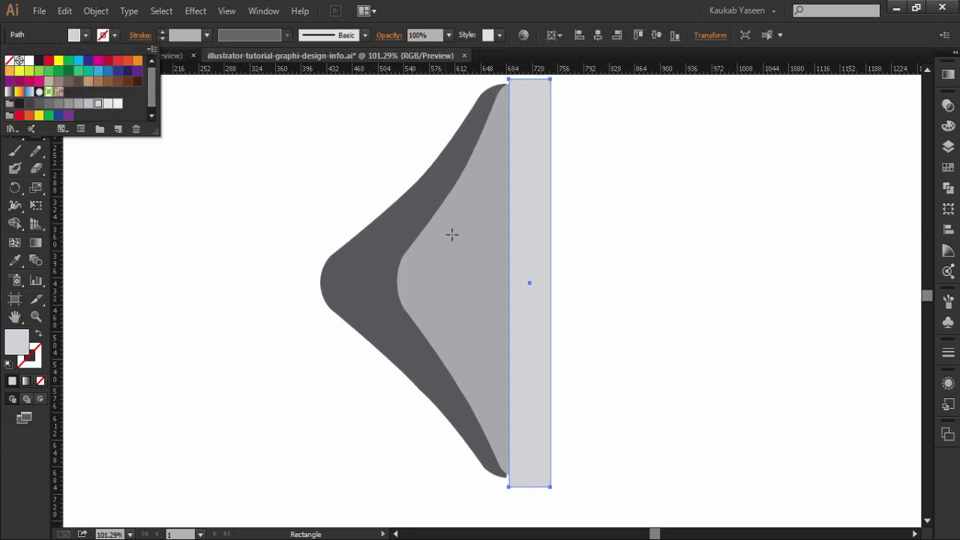
- Nudge the curved shape right and the rectangle left to line them up
{"action": "left_click", "coordinate": [14, 78]}
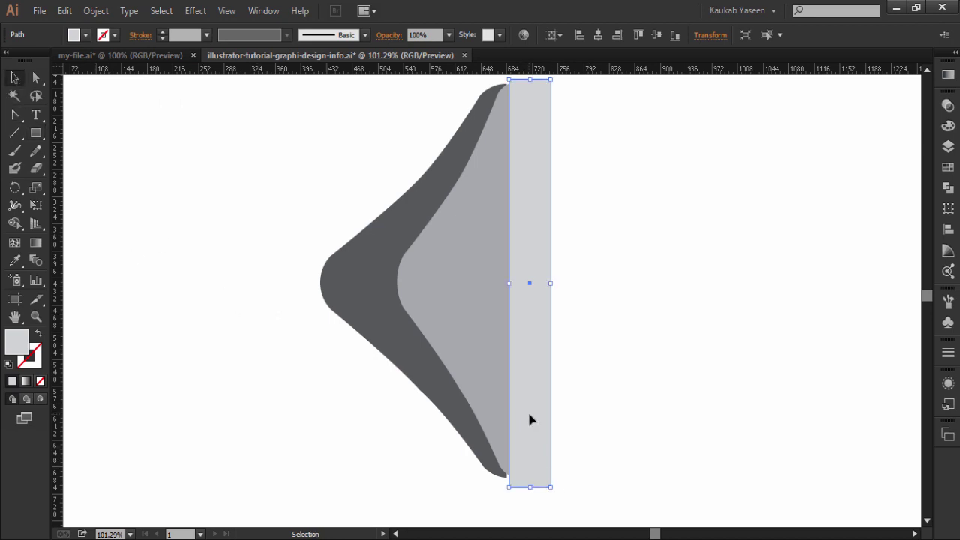
{"action": "left_click", "coordinate": [485, 356]}
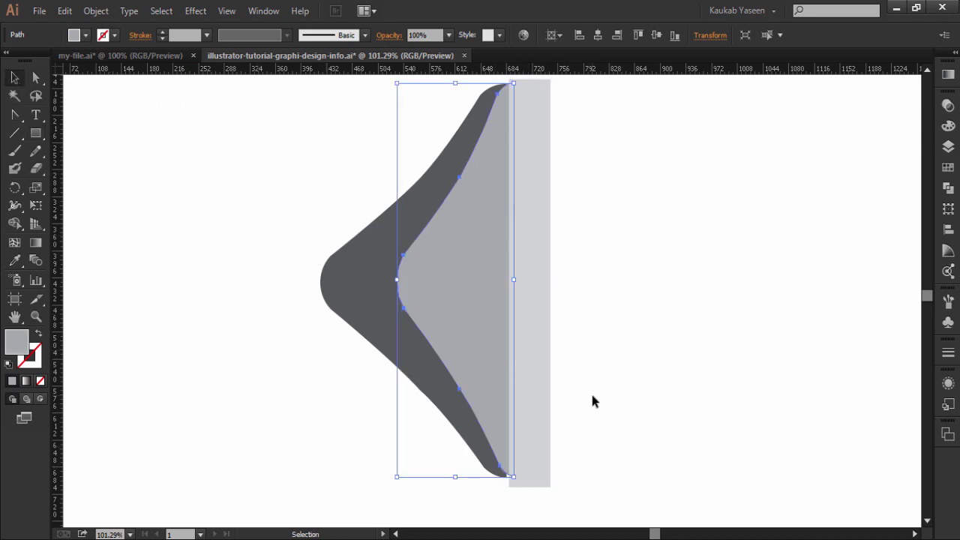
{"action": "key", "text": "Right"}
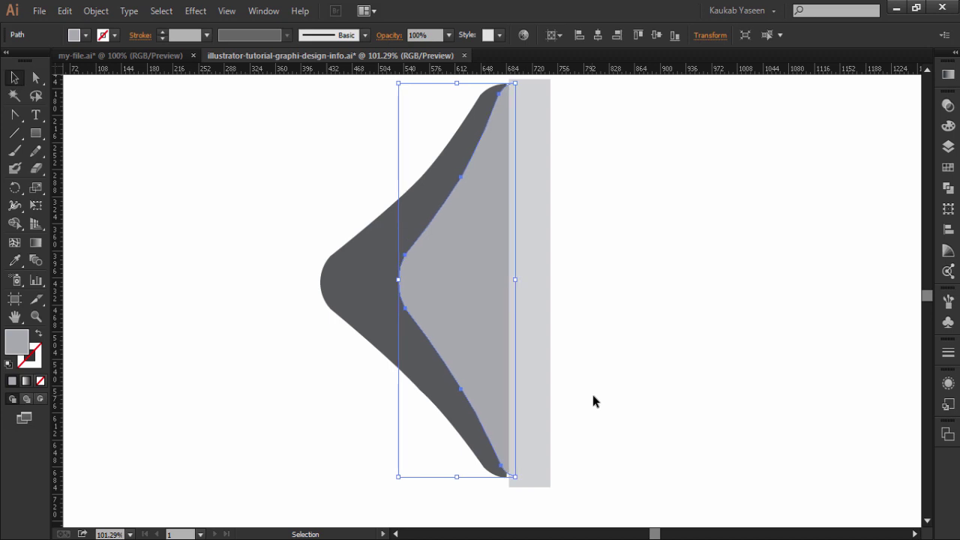
{"action": "scroll", "coordinate": [592, 396], "scroll_direction": "up", "scroll_amount": 1}
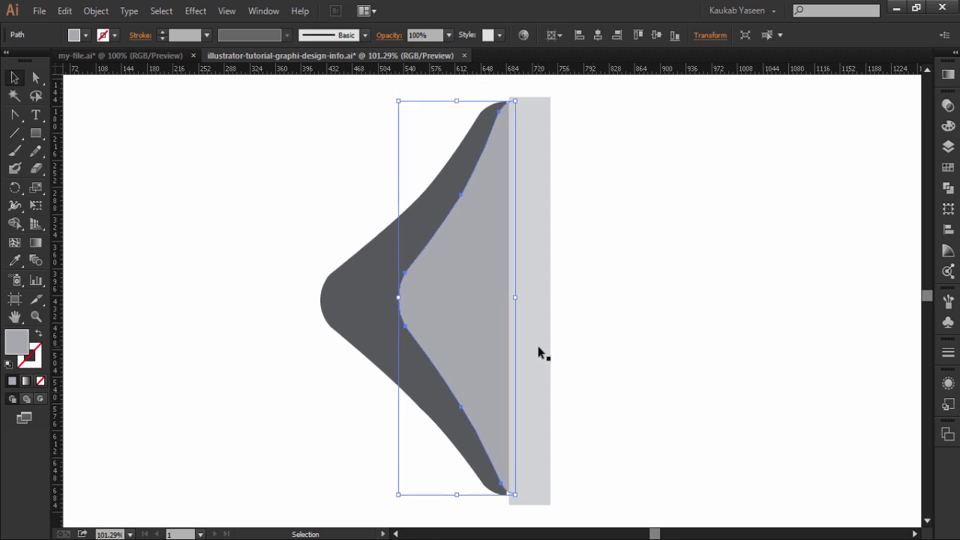
{"action": "left_click", "coordinate": [573, 422]}
{"action": "left_click", "coordinate": [542, 419]}
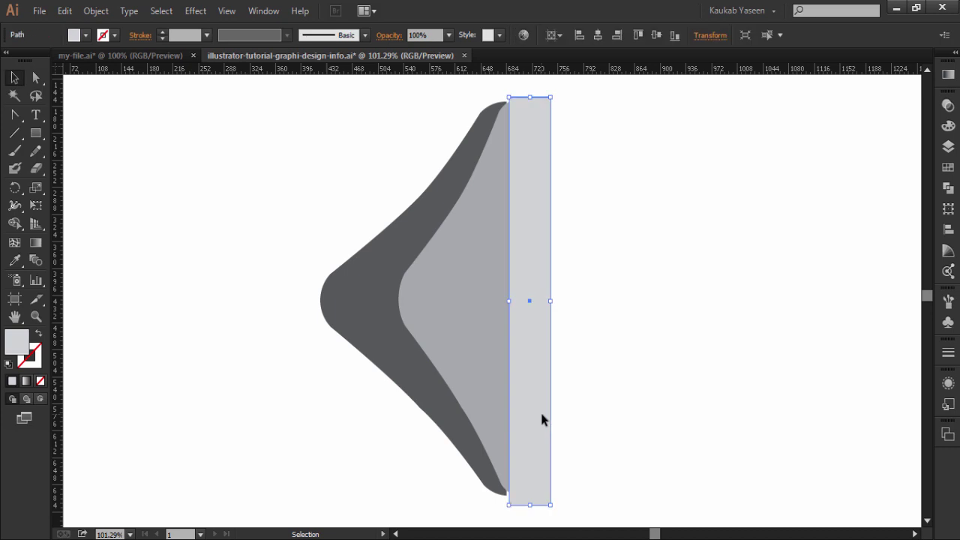
{"action": "key", "text": "Left"}
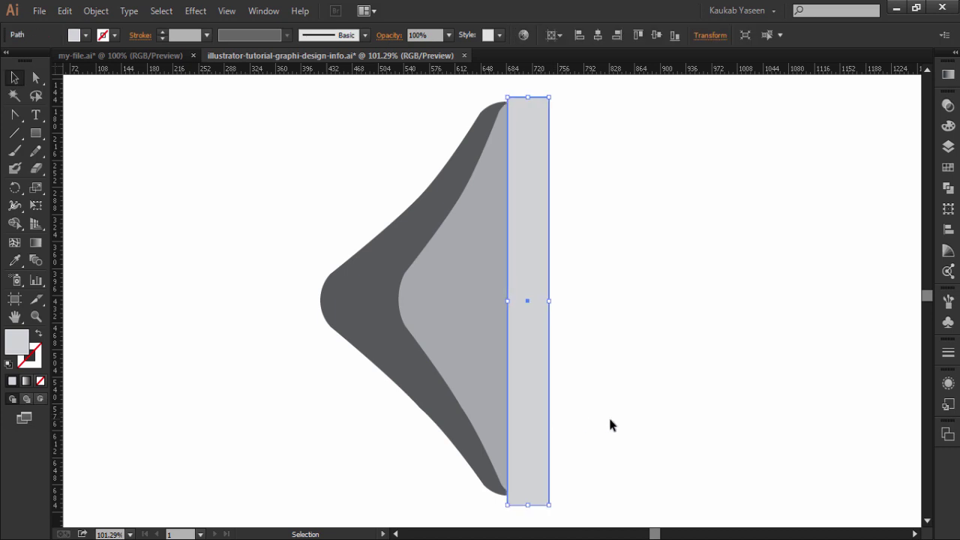
- Cut the rectangle from the light grey inner shape with Pathfinder Minus Front
{"action": "left_click", "coordinate": [481, 327], "text": "shift"}
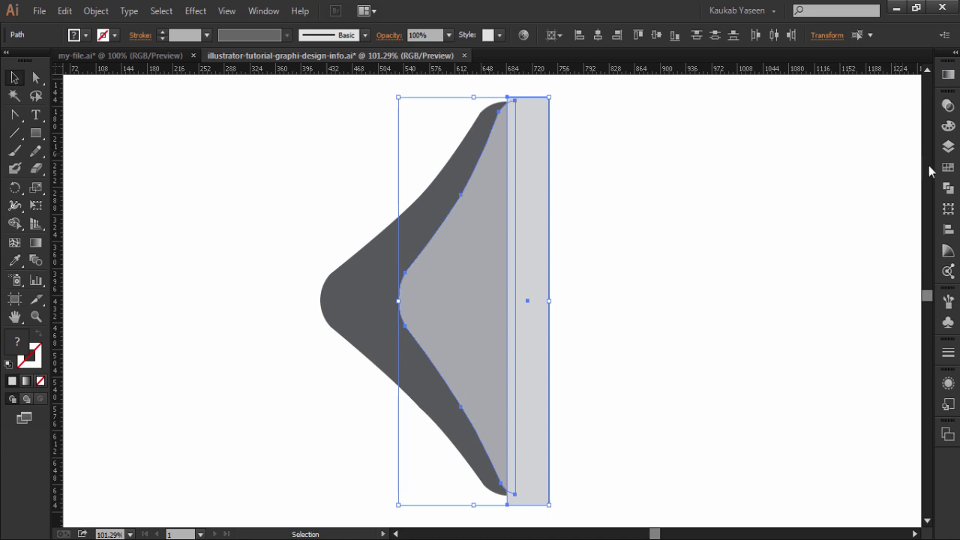
{"action": "left_click", "coordinate": [947, 187]}
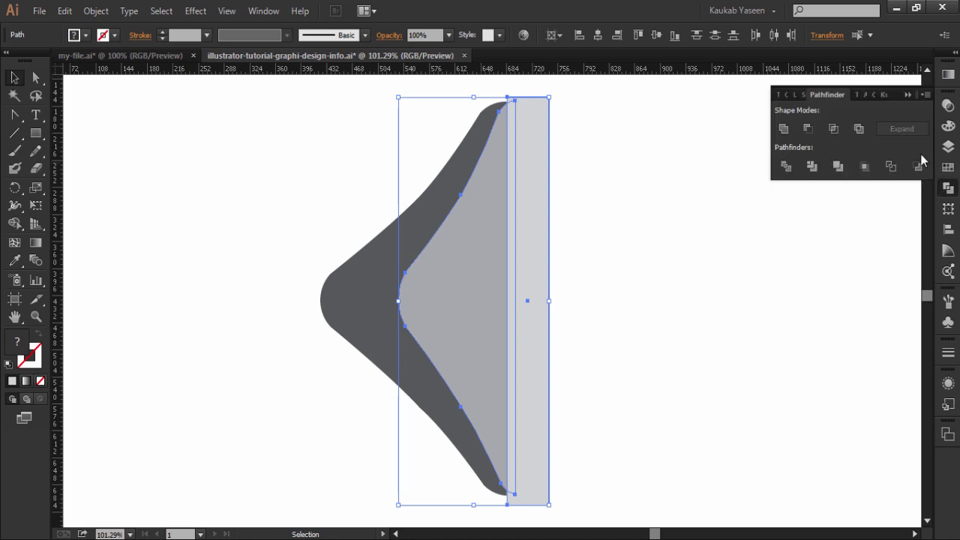
{"action": "left_click", "coordinate": [807, 129]}
{"action": "left_click", "coordinate": [683, 244]}
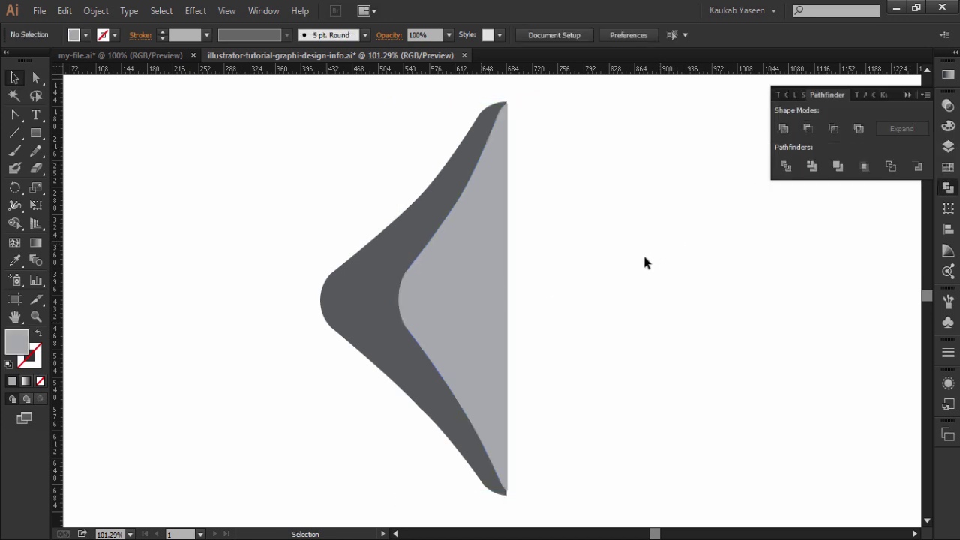
{"action": "left_click", "coordinate": [909, 94]}
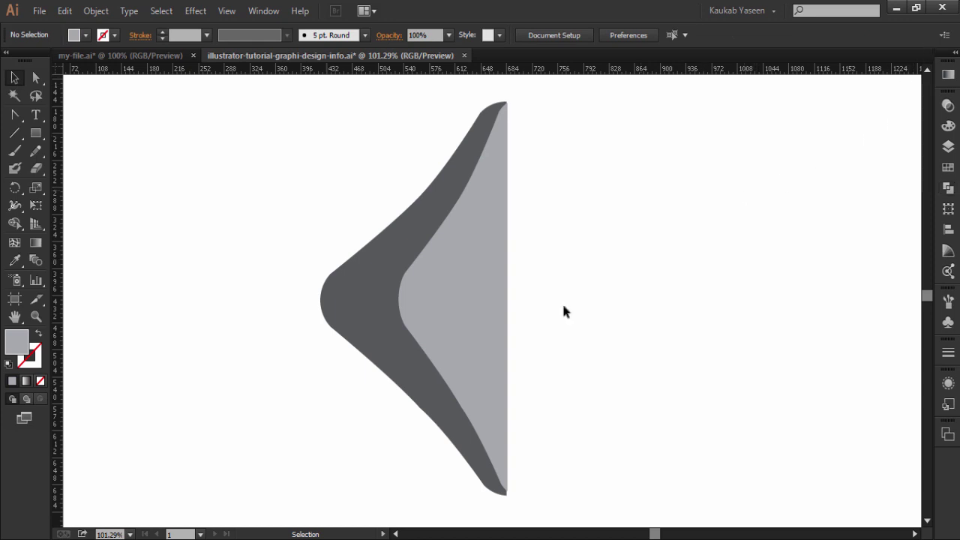
- Eyedrop the metallic silver gradient swatch onto the dark outer half shape
{"action": "key", "text": "ctrl+0"}
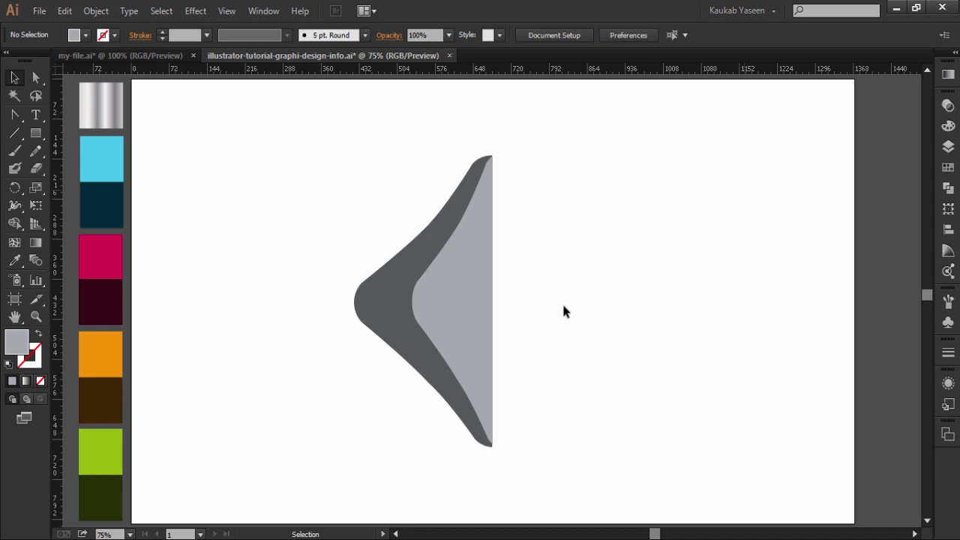
{"action": "left_click", "coordinate": [376, 305]}
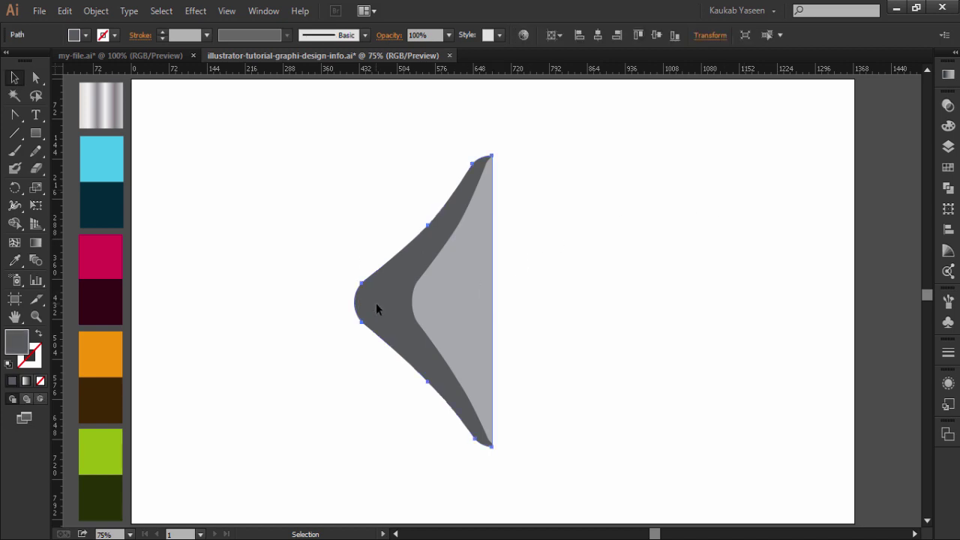
{"action": "left_click", "coordinate": [15, 260]}
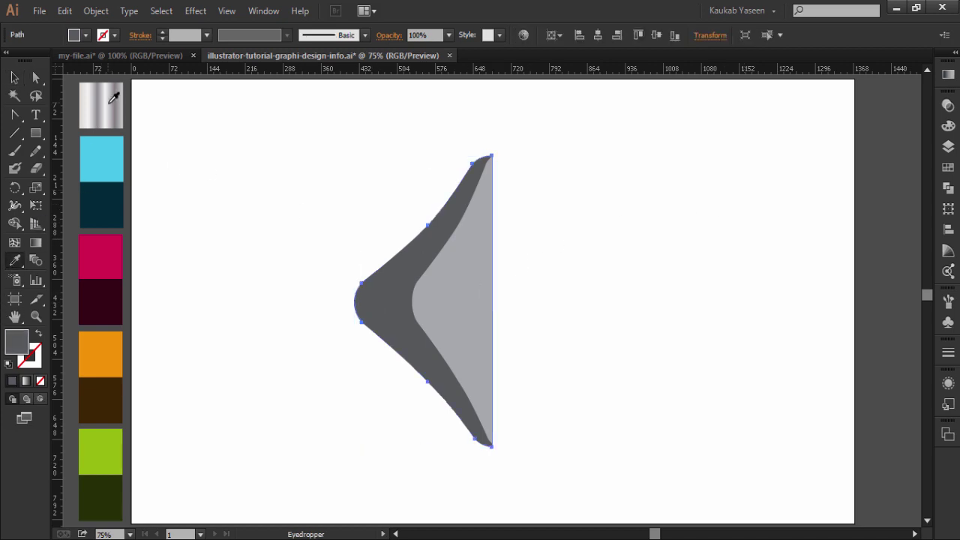
{"action": "left_click", "coordinate": [111, 103]}
{"action": "left_click", "coordinate": [15, 77]}
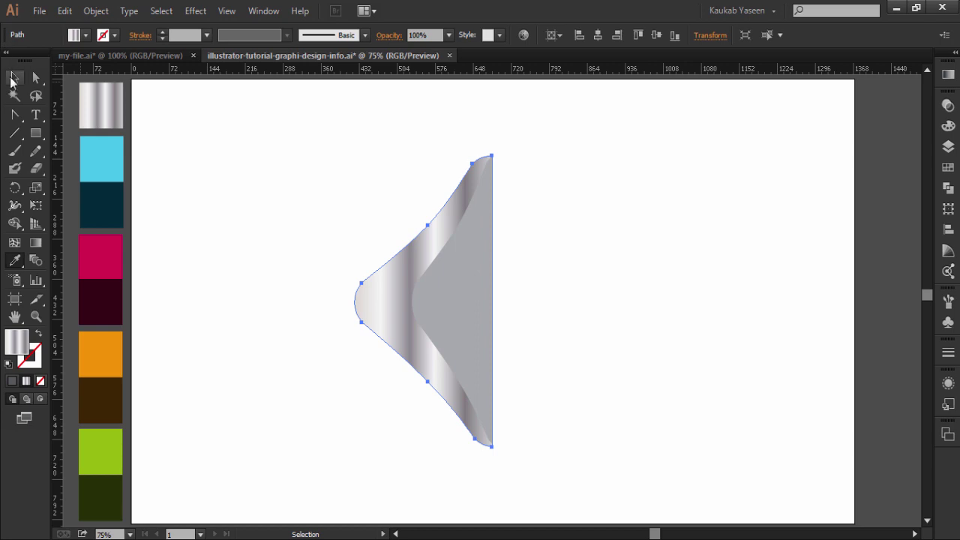
{"action": "left_click", "coordinate": [177, 126]}
{"action": "left_click", "coordinate": [462, 303]}
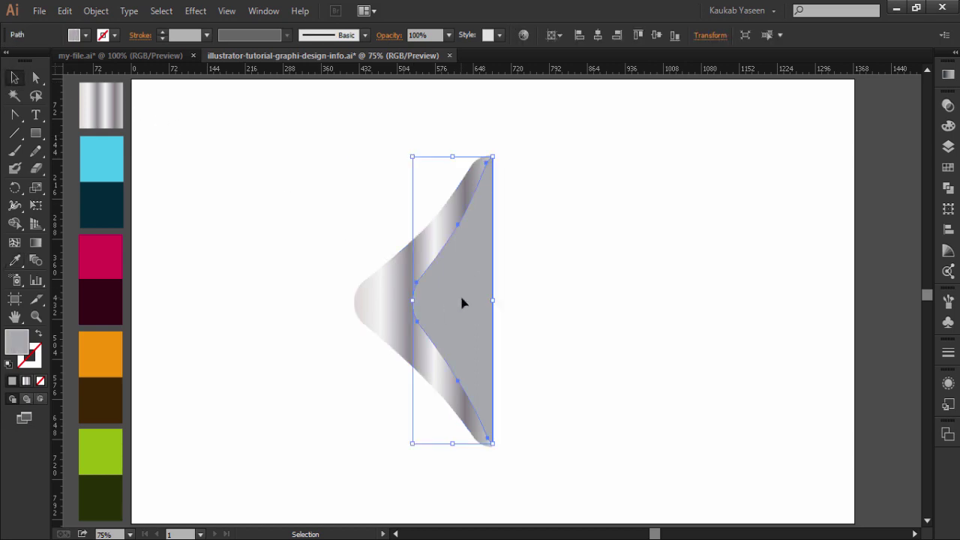
- Apply the Orange, Yellow gradient to the inner shape and make its first two stops cyan
{"action": "left_click", "coordinate": [948, 75]}
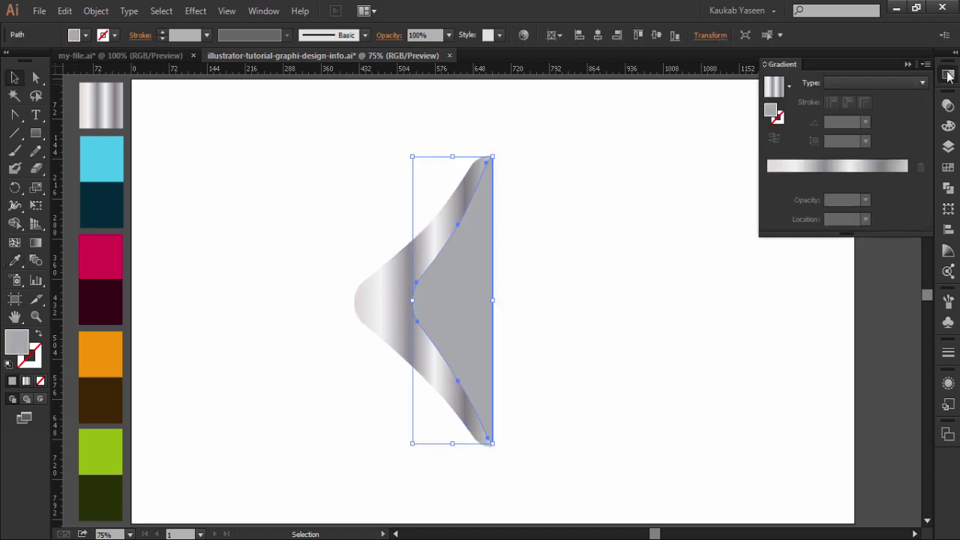
{"action": "left_click", "coordinate": [789, 85]}
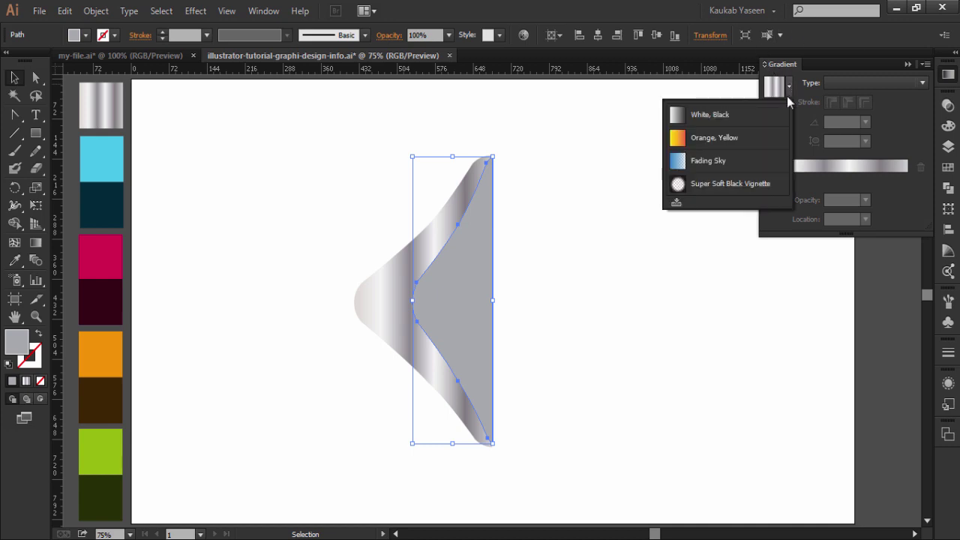
{"action": "left_click", "coordinate": [728, 137]}
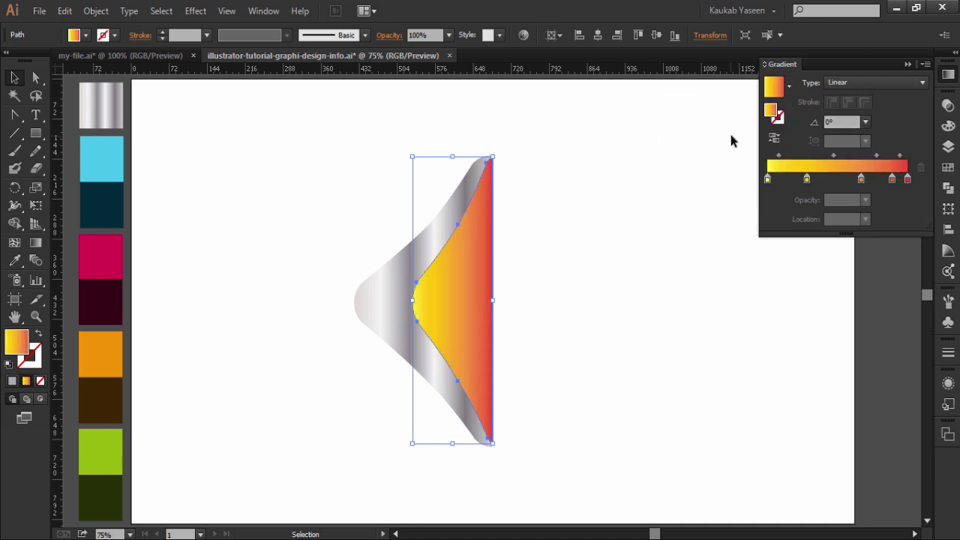
{"action": "left_click", "coordinate": [767, 179]}
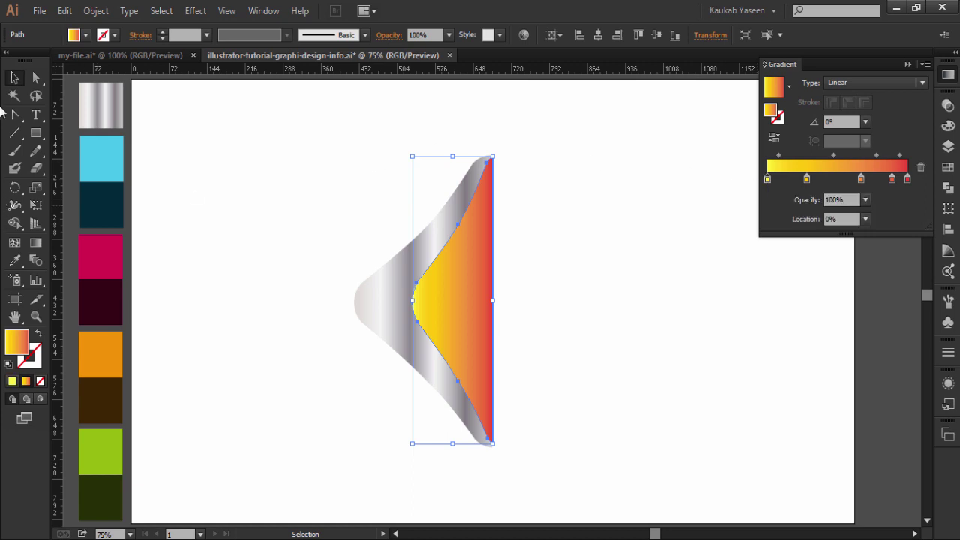
{"action": "left_click", "coordinate": [15, 260]}
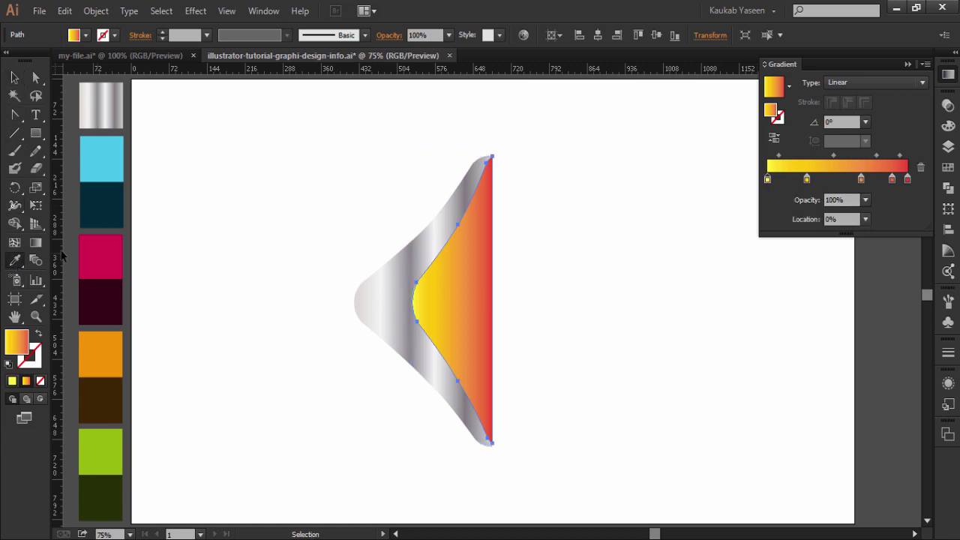
{"action": "left_click", "coordinate": [107, 155], "text": "shift"}
{"action": "left_click", "coordinate": [806, 178]}
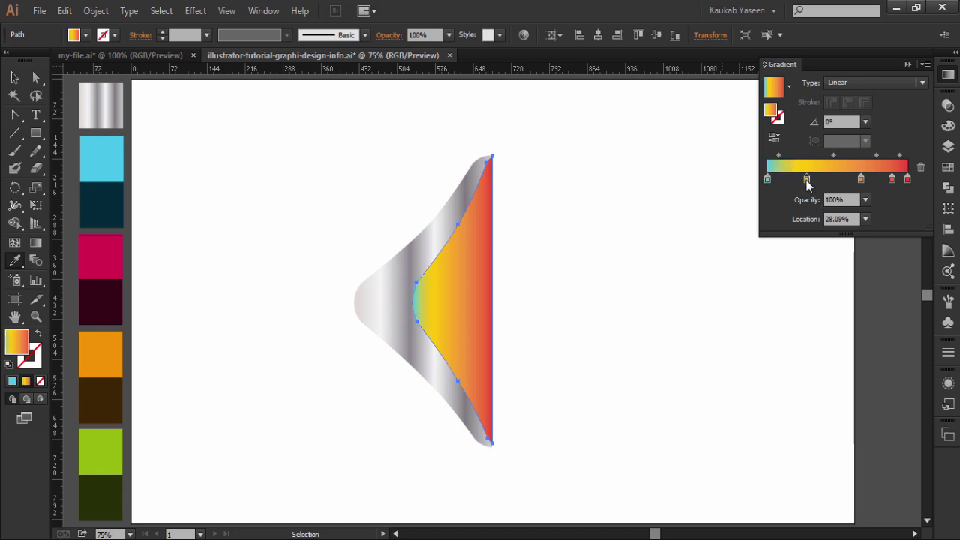
{"action": "left_click", "coordinate": [108, 153], "text": "shift"}
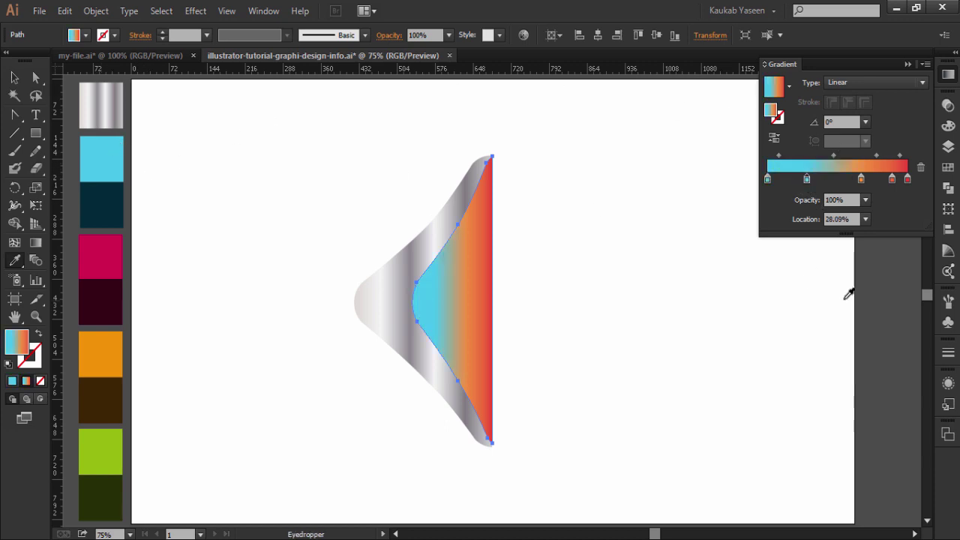
- Delete the orange stop, turn the red stop dark teal, and make the final stop white
{"action": "left_click_drag", "start_coordinate": [861, 180], "coordinate": [873, 303]}
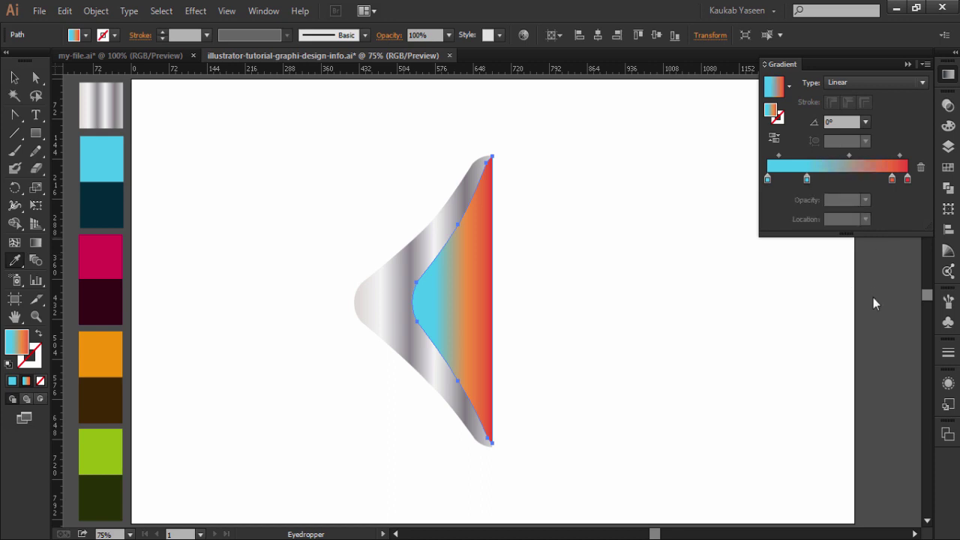
{"action": "left_click", "coordinate": [893, 180]}
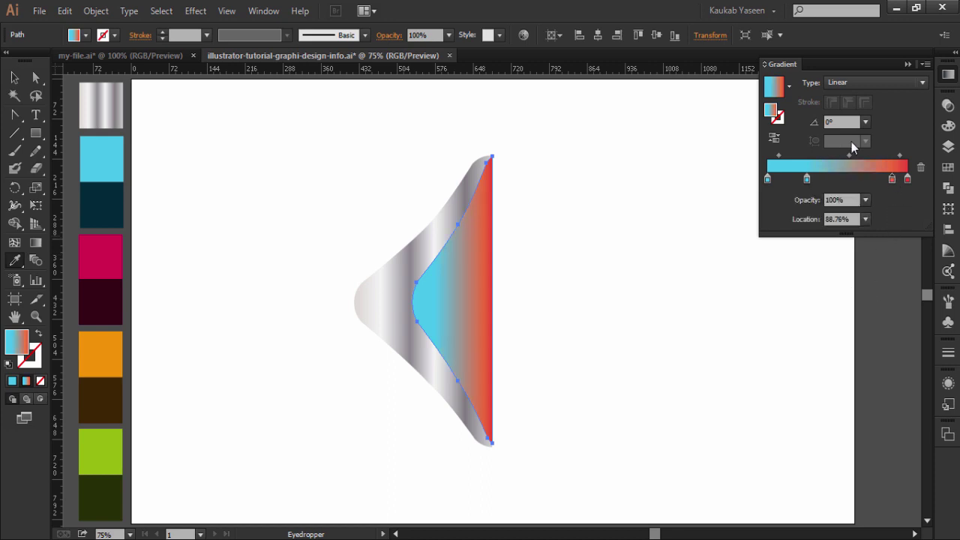
{"action": "left_click", "coordinate": [109, 192], "text": "shift"}
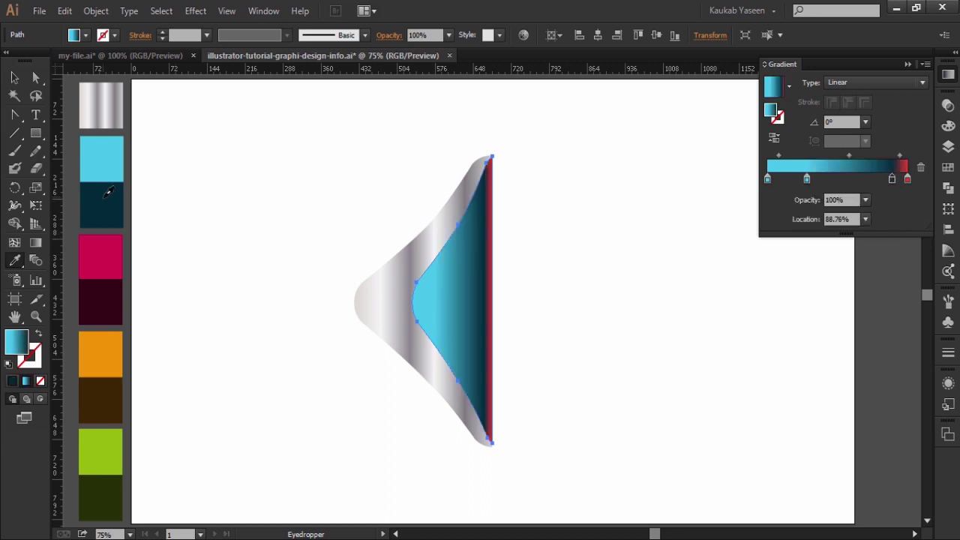
{"action": "left_click", "coordinate": [906, 179]}
{"action": "double_click", "coordinate": [908, 180]}
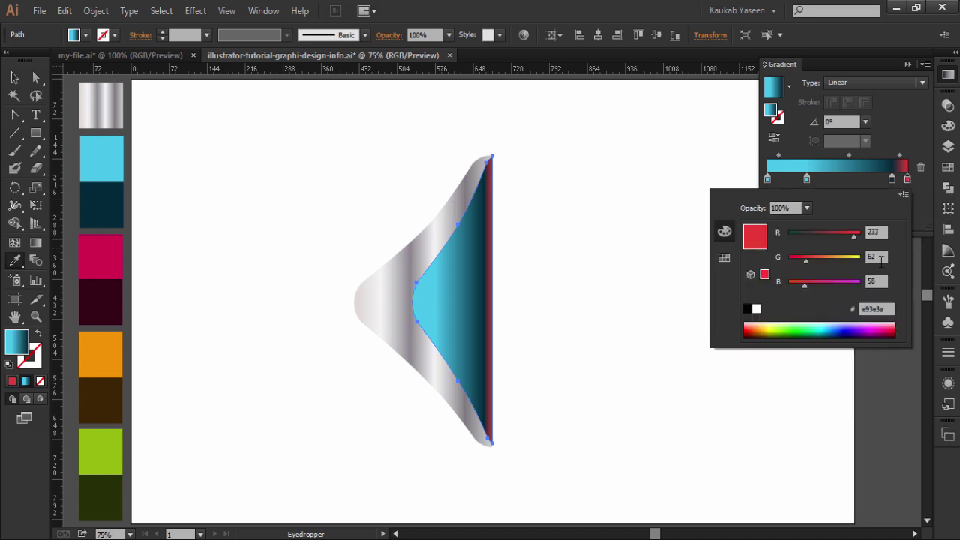
{"action": "left_click", "coordinate": [755, 309]}
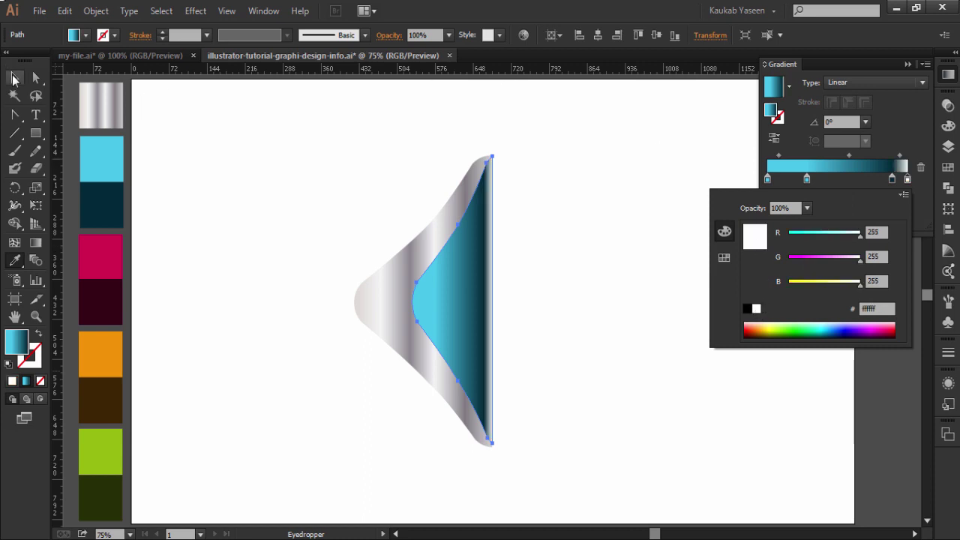
{"action": "left_click", "coordinate": [10, 71]}
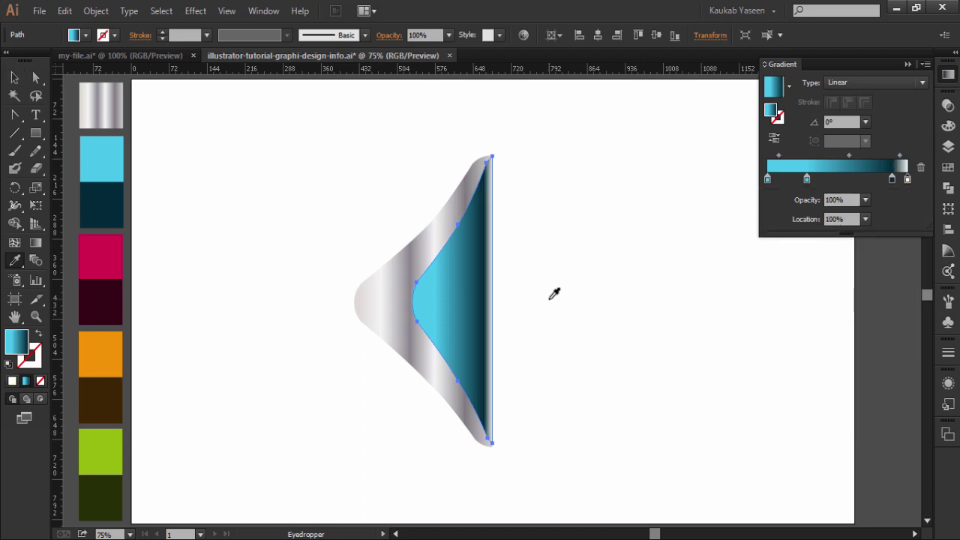
{"action": "left_click", "coordinate": [12, 79]}
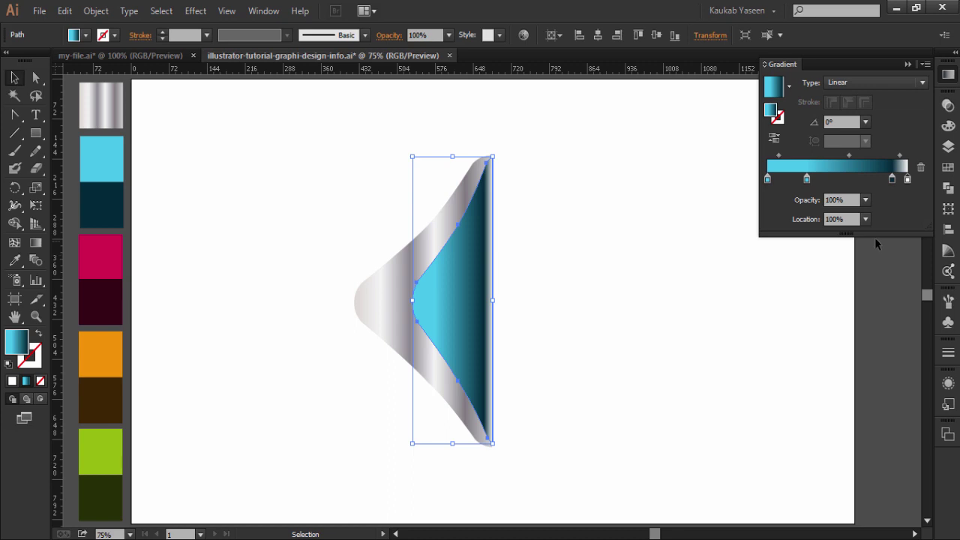
- Alt-drag copies of the two-part ribbon to make four evenly spaced ribbons
{"action": "left_click", "coordinate": [905, 64]}
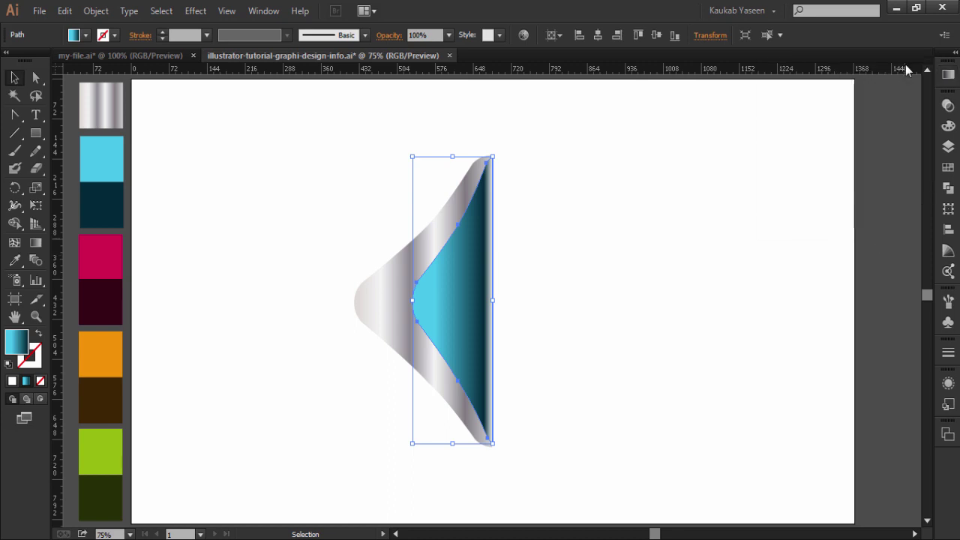
{"action": "left_click_drag", "start_coordinate": [315, 142], "coordinate": [598, 459]}
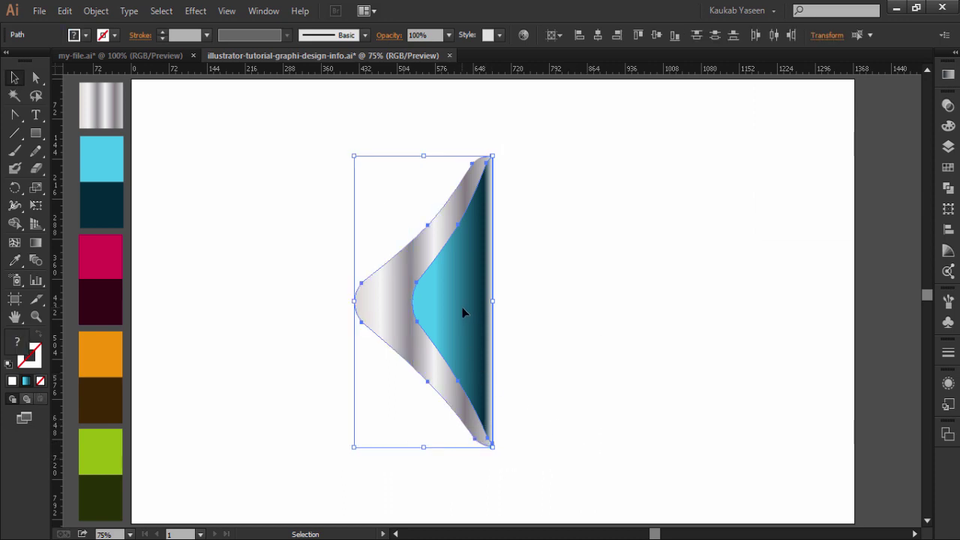
{"action": "mouse_move", "coordinate": [462, 312]}
{"action": "left_mouse_down"}
{"action": "mouse_move", "coordinate": [287, 307]}
{"action": "mouse_move", "coordinate": [715, 296]}
{"action": "left_mouse_up"}
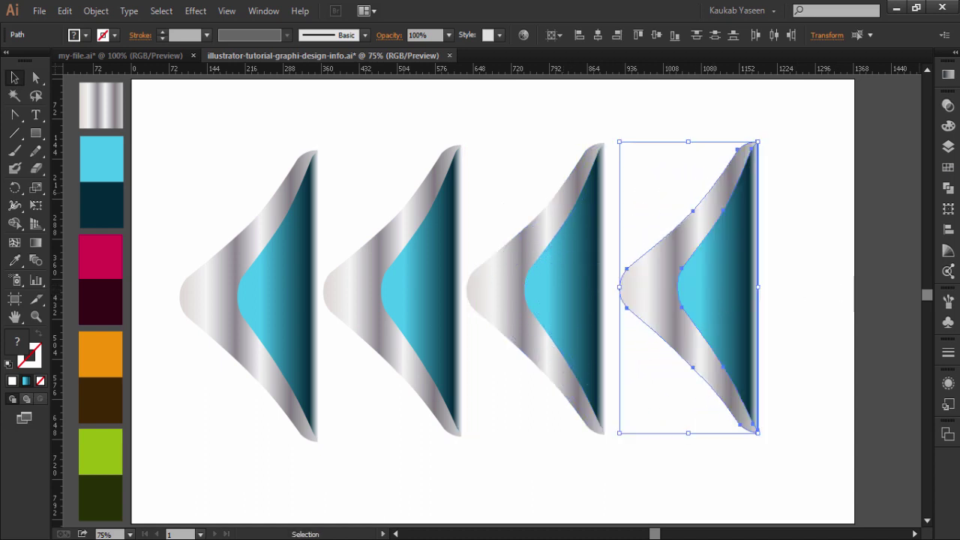
{"action": "left_click", "coordinate": [947, 75]}
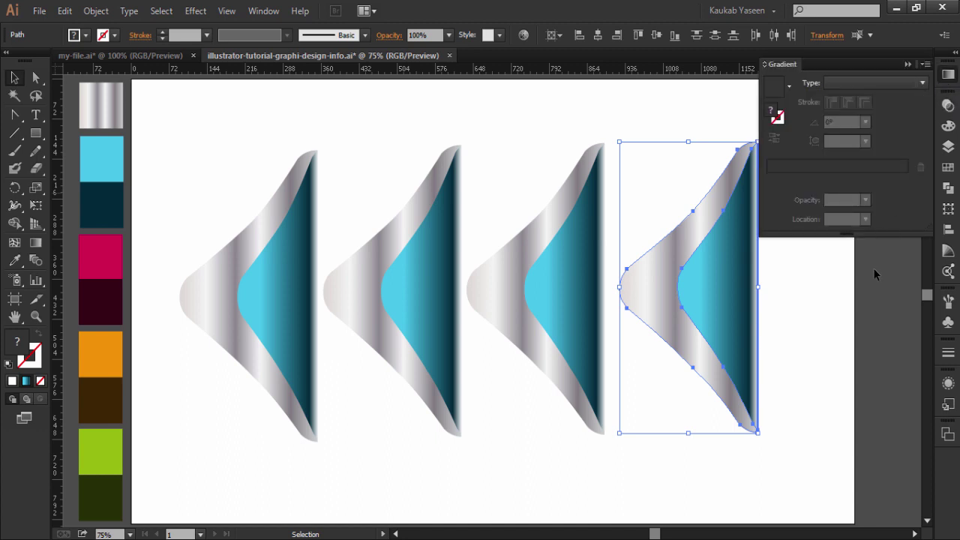
- Eyedrop bright green into the fourth ribbon's first two gradient stops and dark olive green into its end stop
{"action": "left_click", "coordinate": [866, 315]}
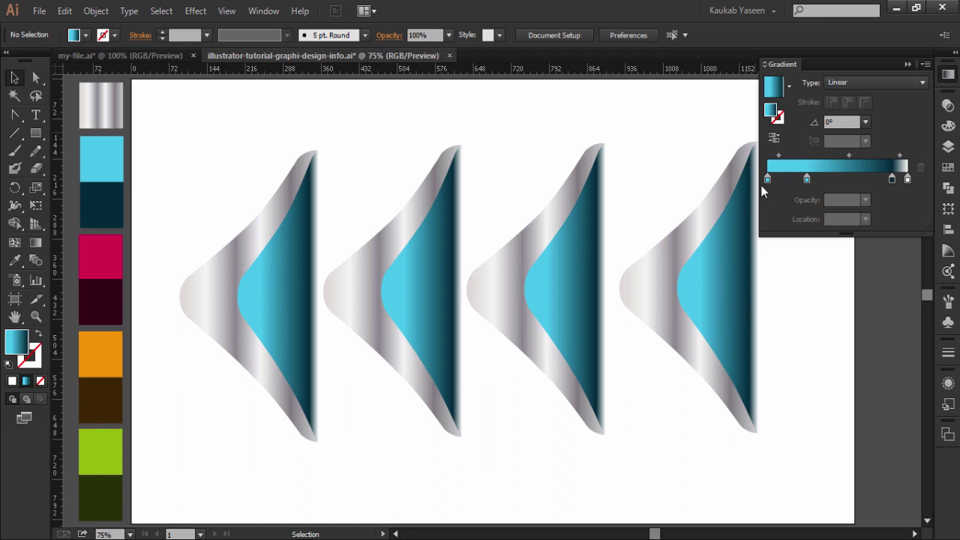
{"action": "left_click", "coordinate": [713, 283]}
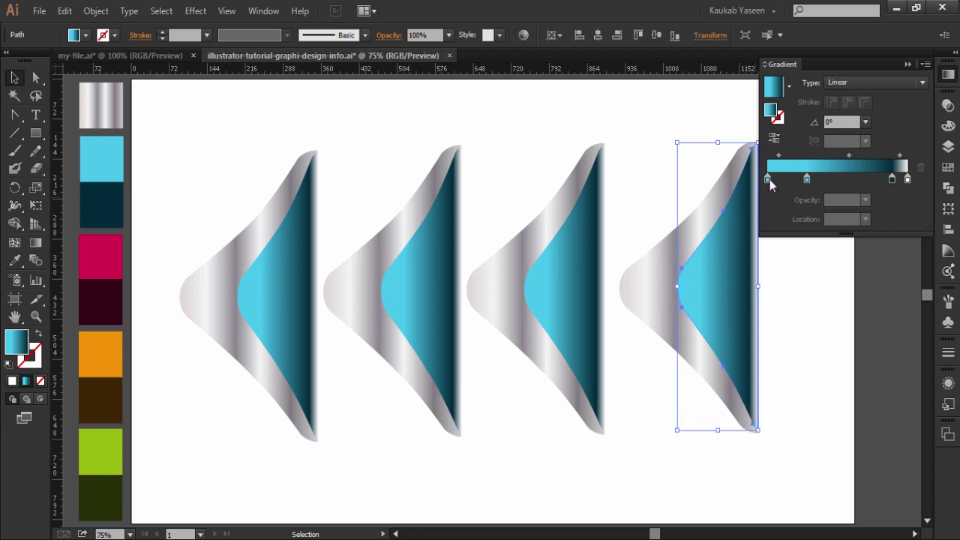
{"action": "left_click", "coordinate": [768, 179]}
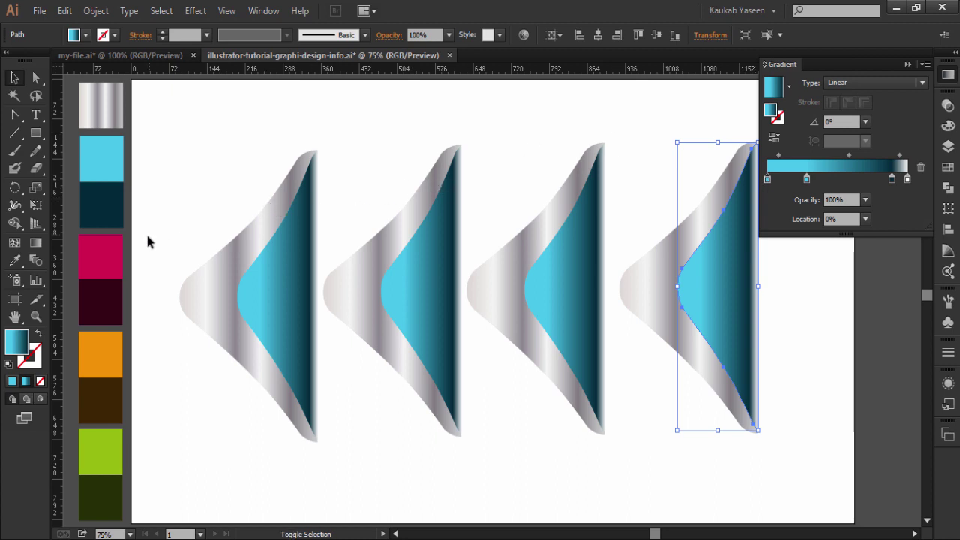
{"action": "left_click", "coordinate": [15, 261]}
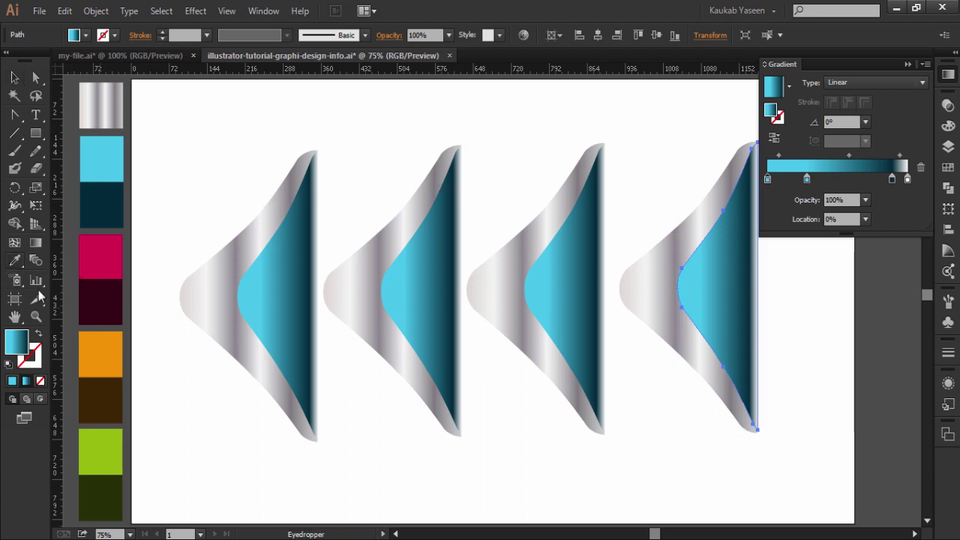
{"action": "left_click", "coordinate": [106, 450]}
{"action": "left_click", "coordinate": [807, 180]}
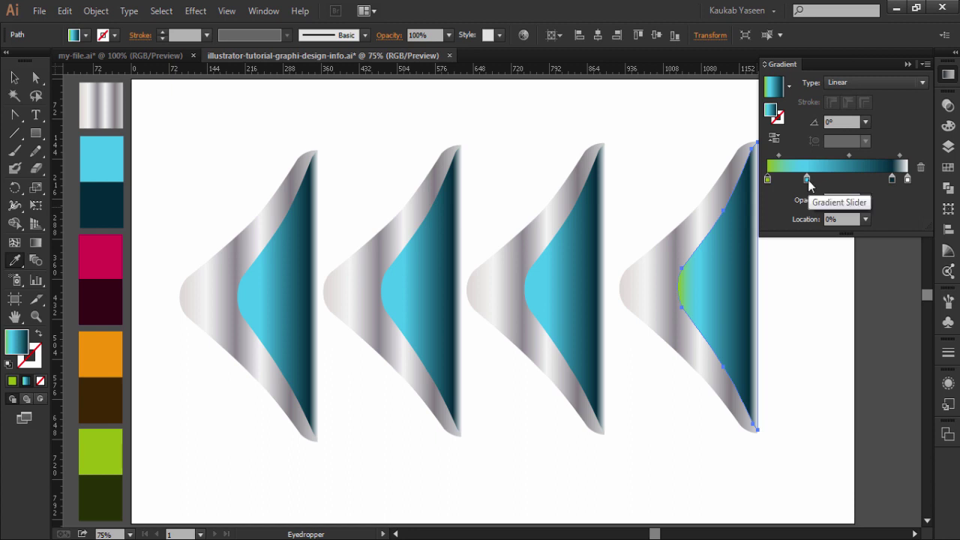
{"action": "left_click", "coordinate": [109, 444]}
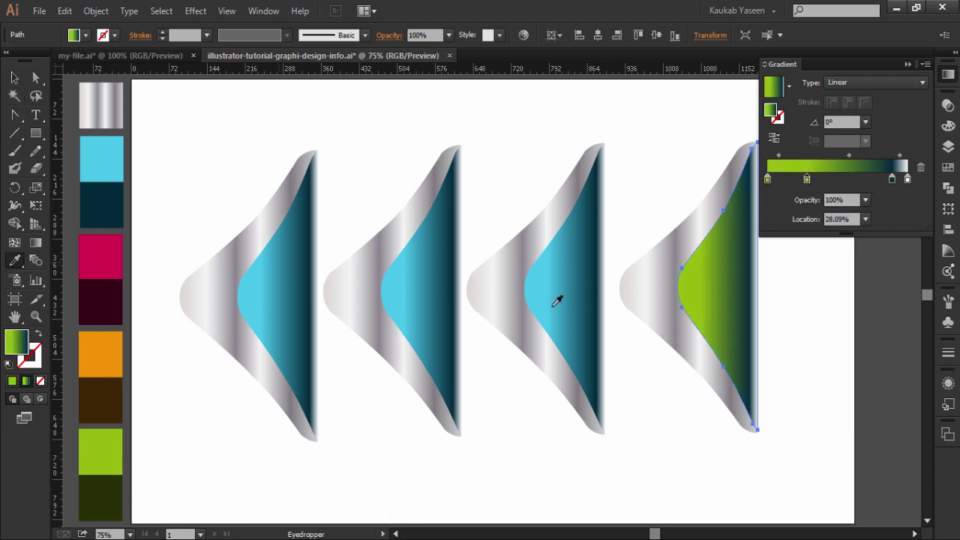
{"action": "left_click", "coordinate": [892, 182]}
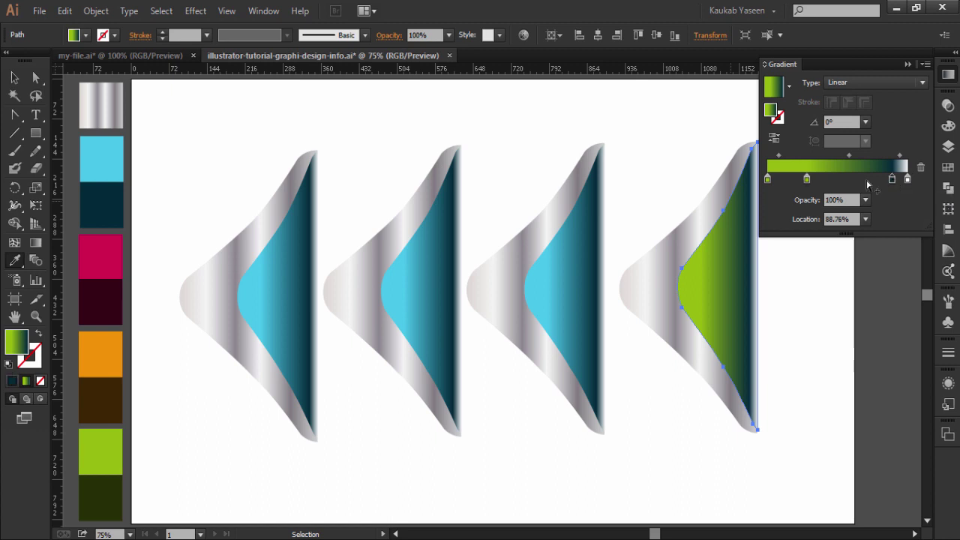
{"action": "left_click", "coordinate": [111, 492]}
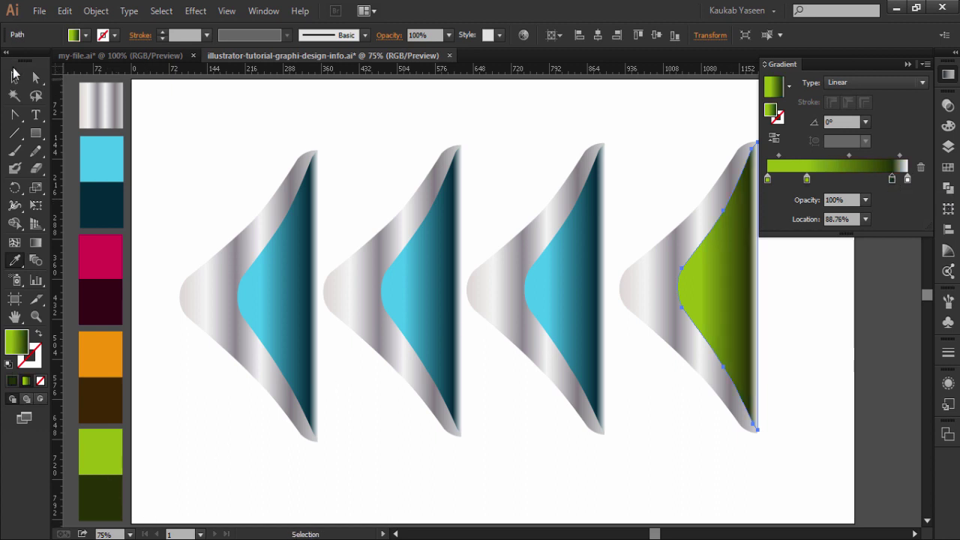
{"action": "left_click", "coordinate": [14, 77]}
{"action": "left_click", "coordinate": [330, 113]}
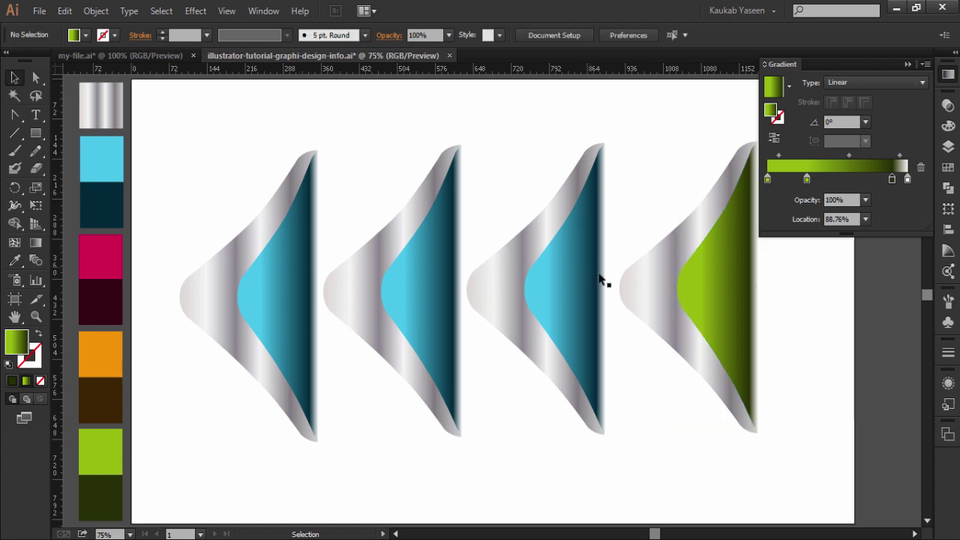
- Sample crimson pink for the third ribbon's first two gradient stops and maroon for the dark end
{"action": "left_click", "coordinate": [569, 285]}
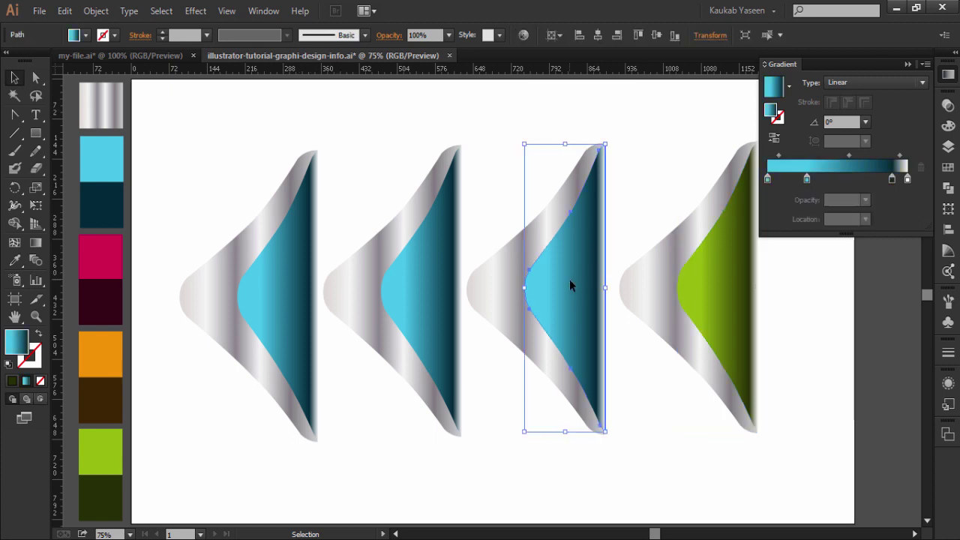
{"action": "left_click", "coordinate": [767, 179]}
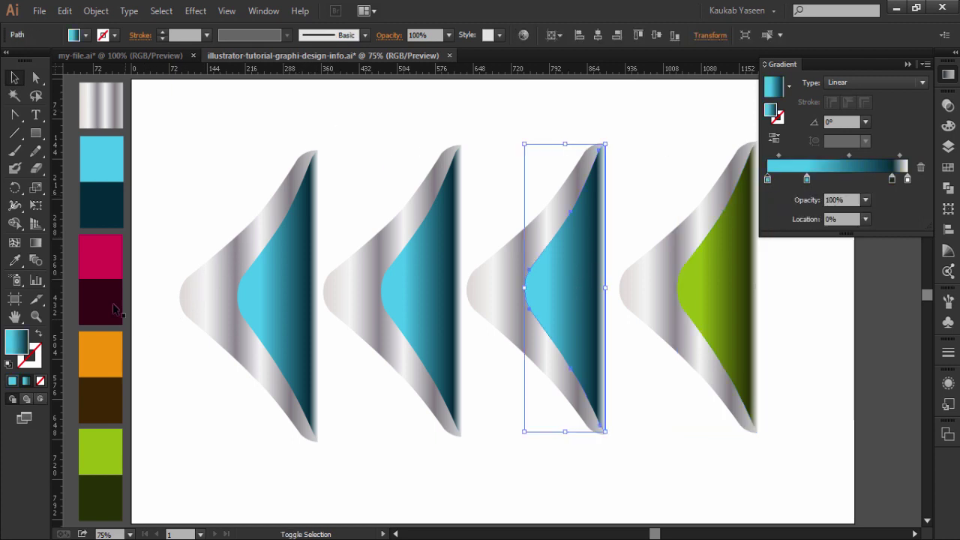
{"action": "left_click", "coordinate": [14, 260]}
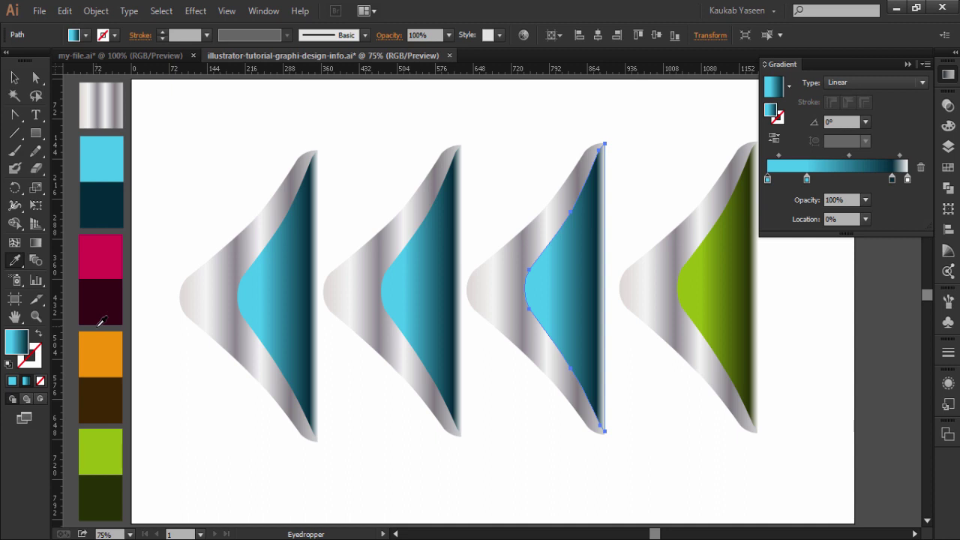
{"action": "left_click", "coordinate": [109, 257], "text": "shift"}
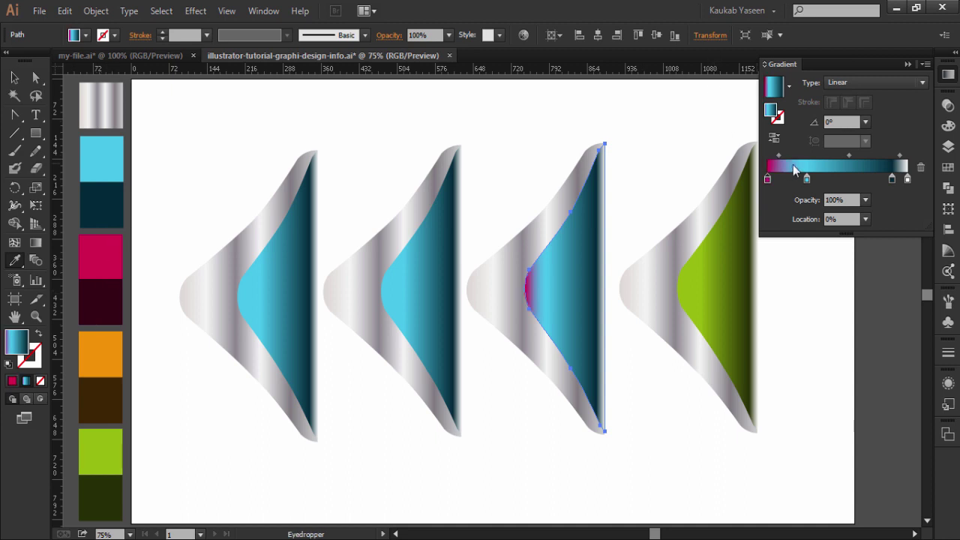
{"action": "left_click", "coordinate": [806, 179]}
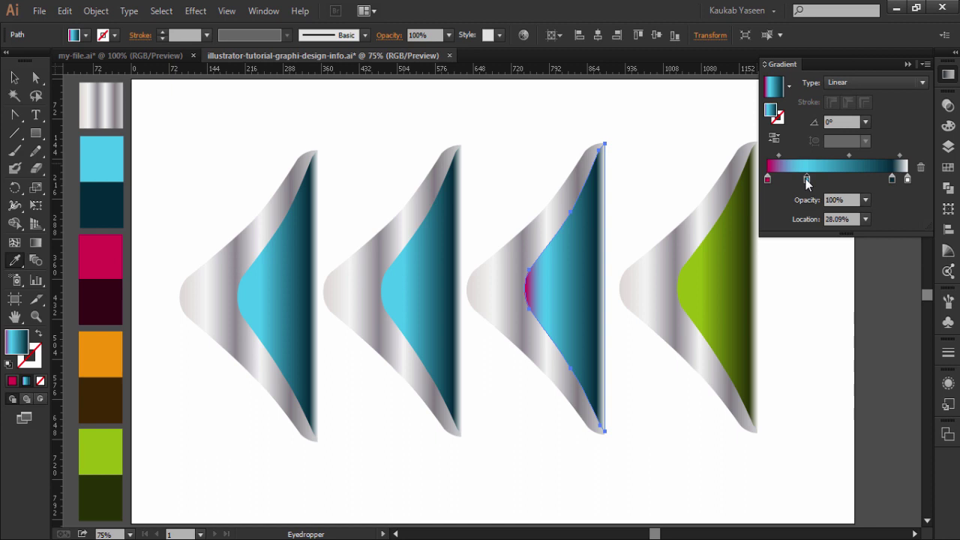
{"action": "left_click", "coordinate": [113, 248], "text": "shift"}
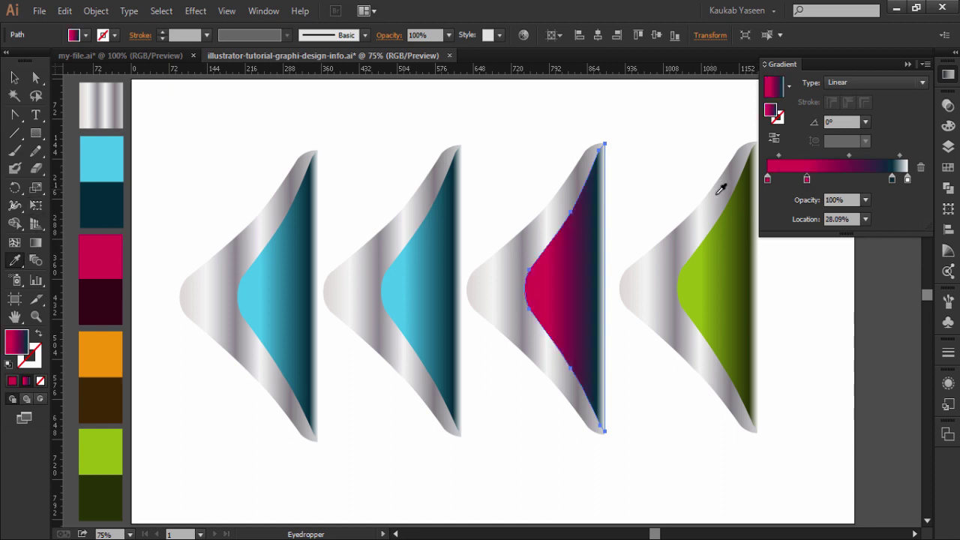
{"action": "left_click", "coordinate": [890, 178]}
{"action": "left_click", "coordinate": [111, 292], "text": "shift"}
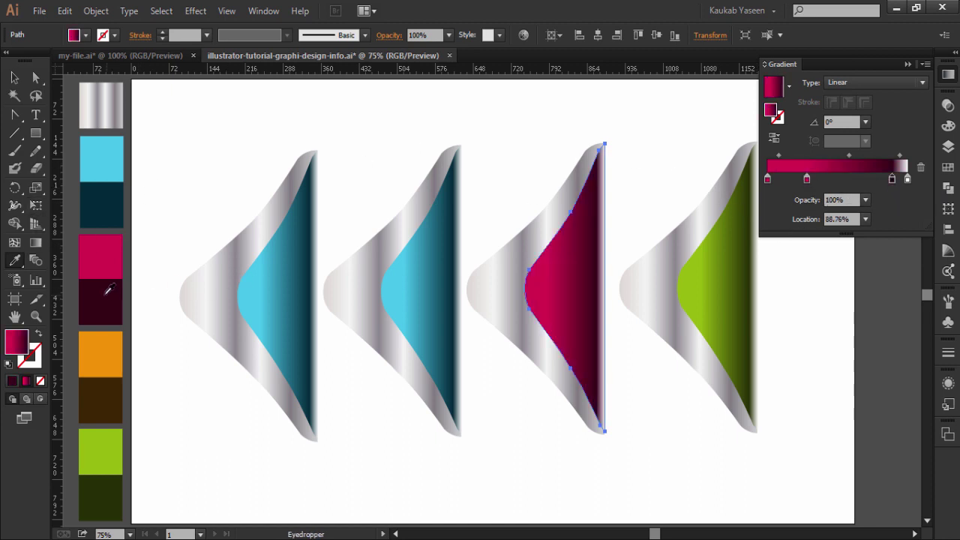
{"action": "left_click", "coordinate": [14, 77]}
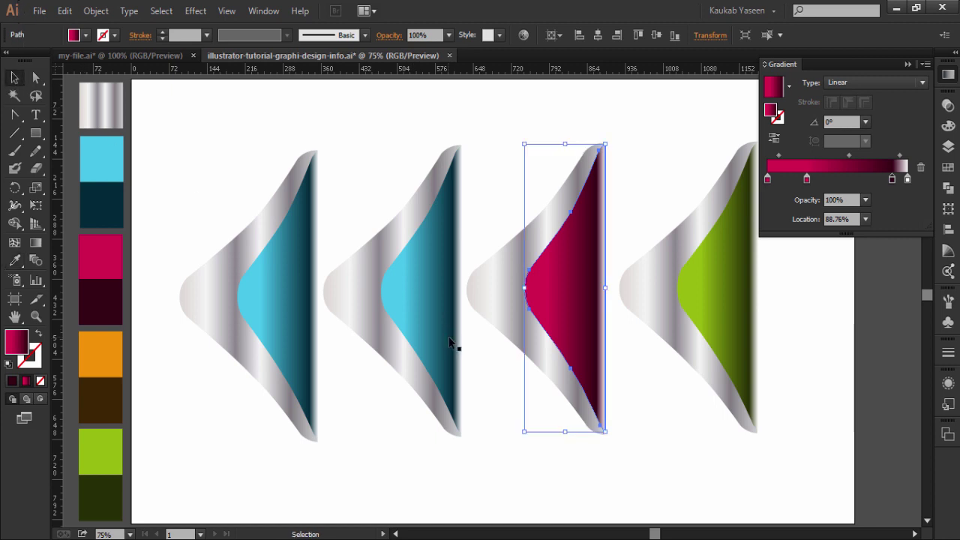
- Make the second ribbon's first two gradient stops orange and its dark end stop dark brown
{"action": "left_click", "coordinate": [425, 288]}
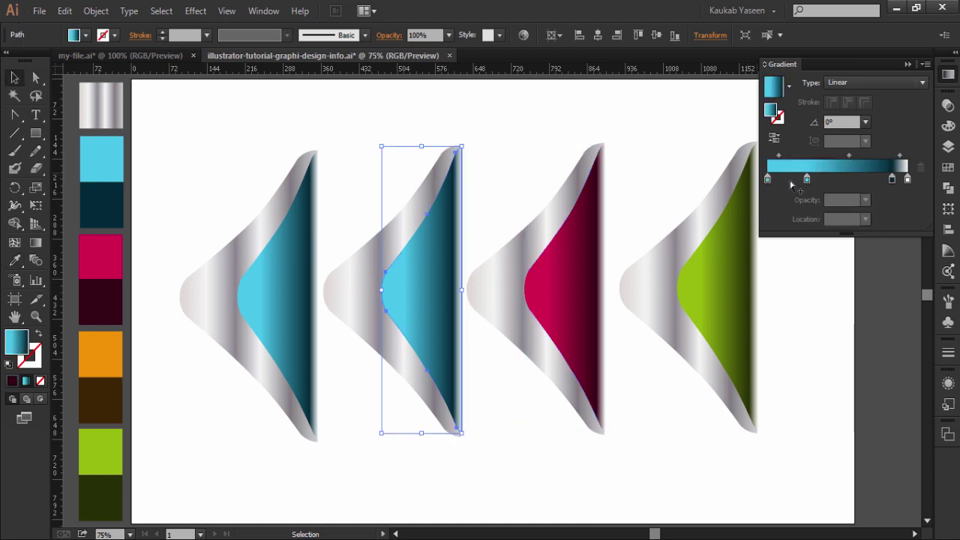
{"action": "left_click", "coordinate": [768, 179]}
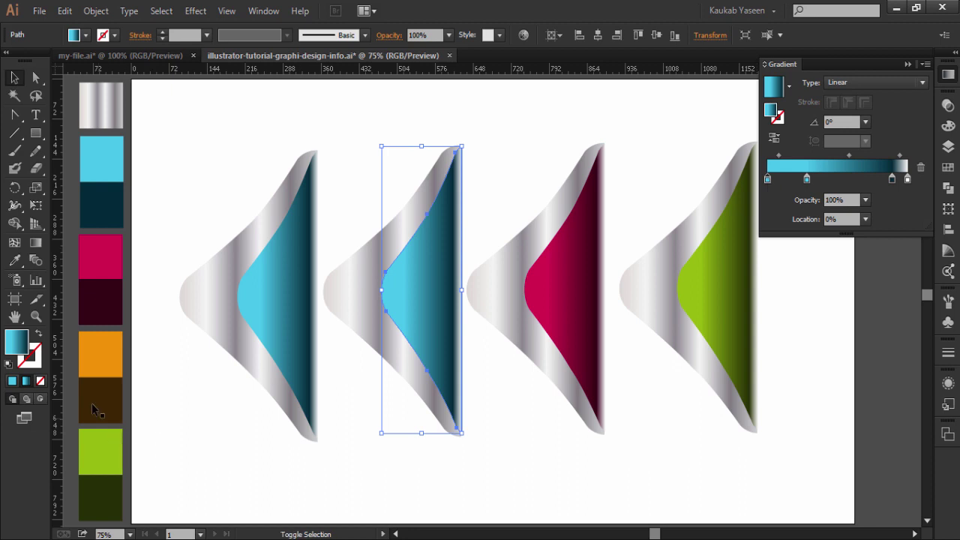
{"action": "left_click", "coordinate": [13, 264]}
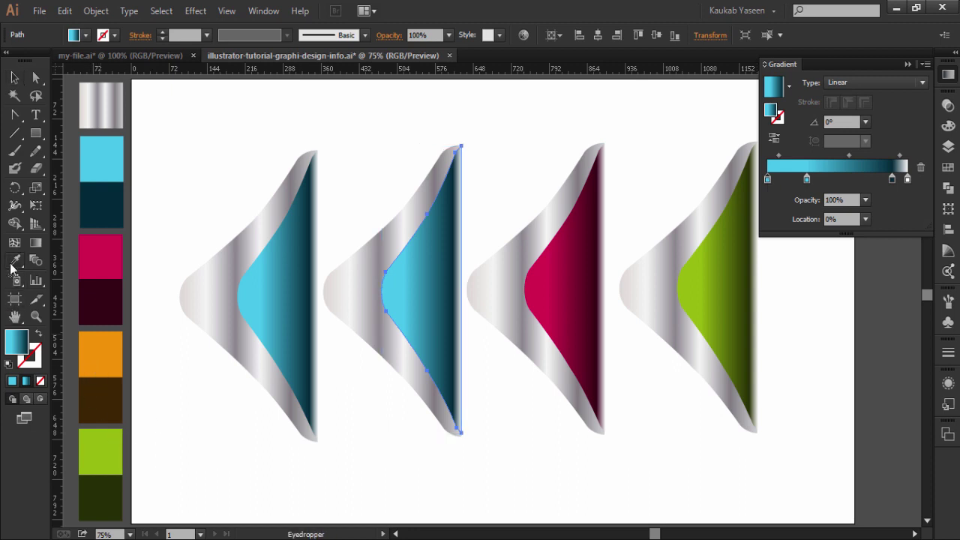
{"action": "left_click", "coordinate": [95, 339], "text": "shift"}
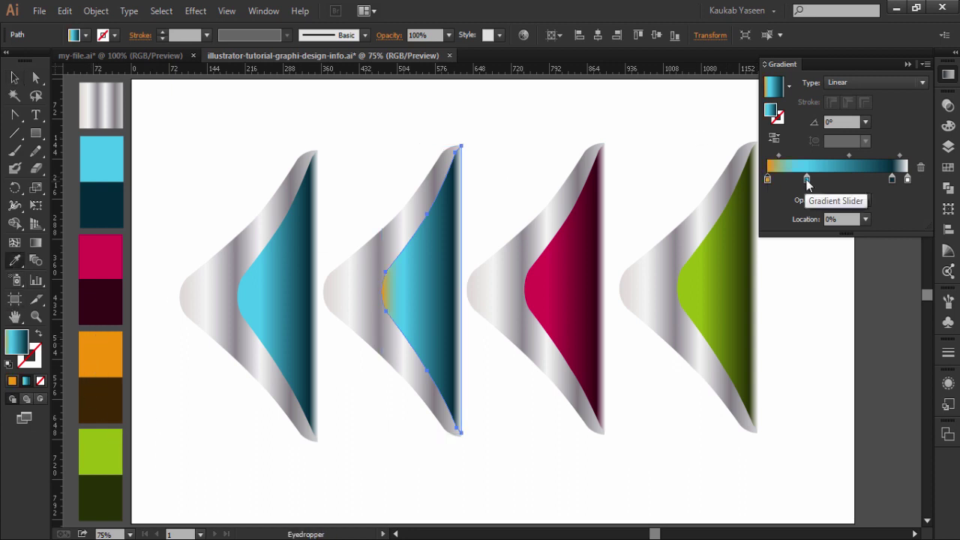
{"action": "left_click", "coordinate": [806, 180]}
{"action": "left_click", "coordinate": [97, 339], "text": "shift"}
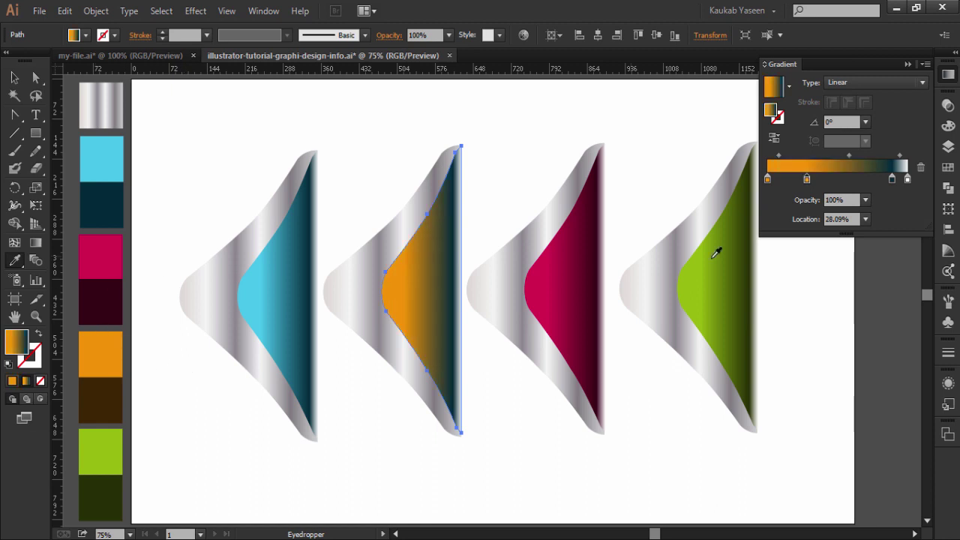
{"action": "left_click", "coordinate": [890, 179]}
{"action": "left_click", "coordinate": [112, 404], "text": "shift"}
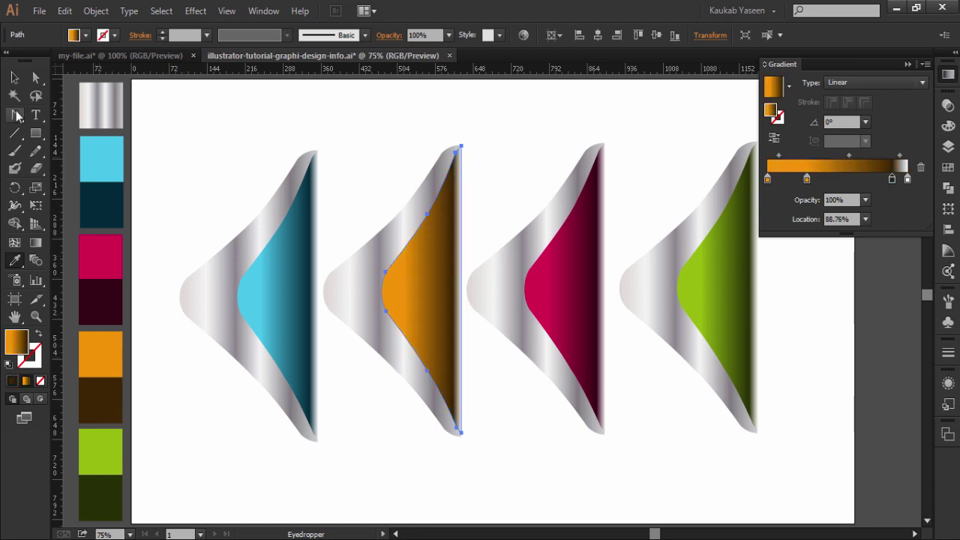
- Deselect the orange interior and collapse the Gradient panel
{"action": "left_click", "coordinate": [15, 80]}
{"action": "left_click", "coordinate": [249, 120]}
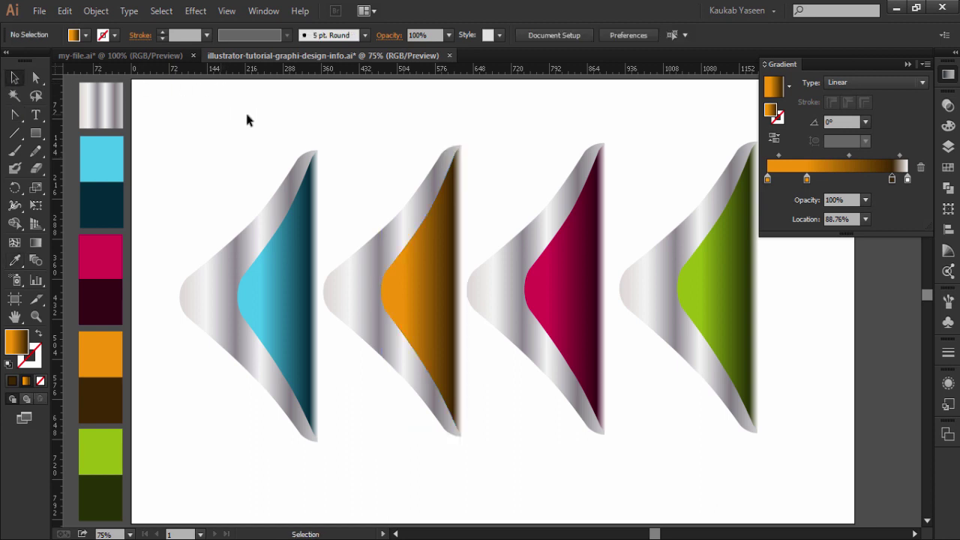
{"action": "left_click", "coordinate": [908, 65]}
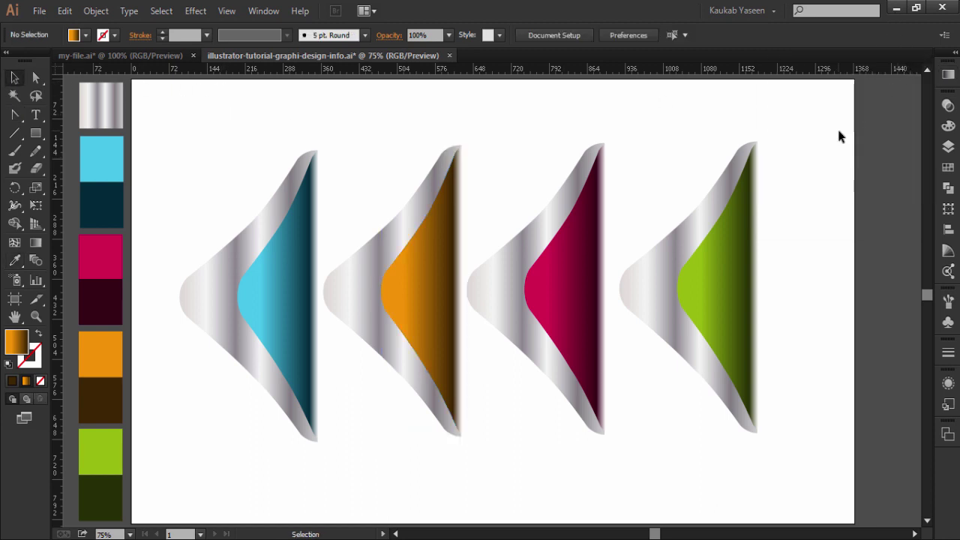
- Paste a black copy behind the blue interior and nudge it two steps left
{"action": "left_click", "coordinate": [277, 290]}
{"action": "left_click", "coordinate": [65, 11]}
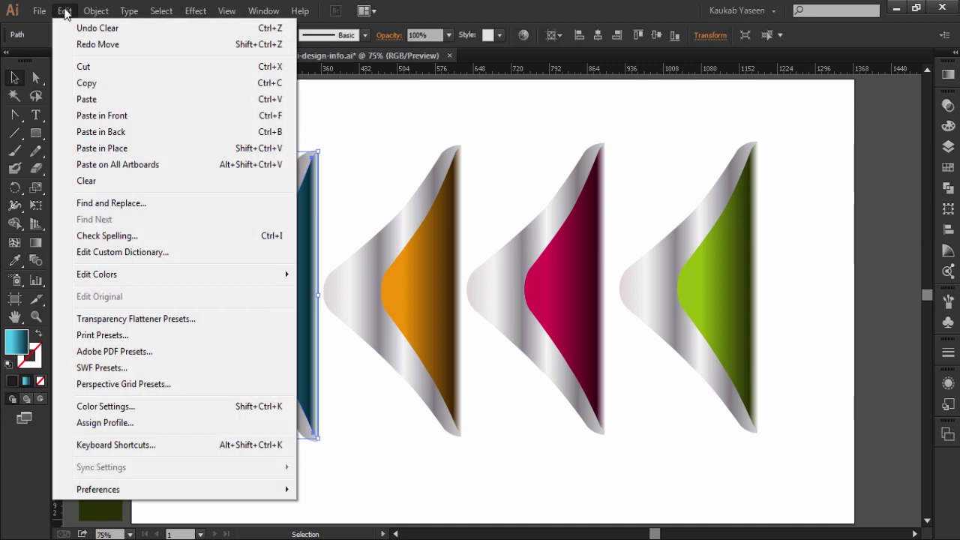
{"action": "left_click", "coordinate": [101, 82]}
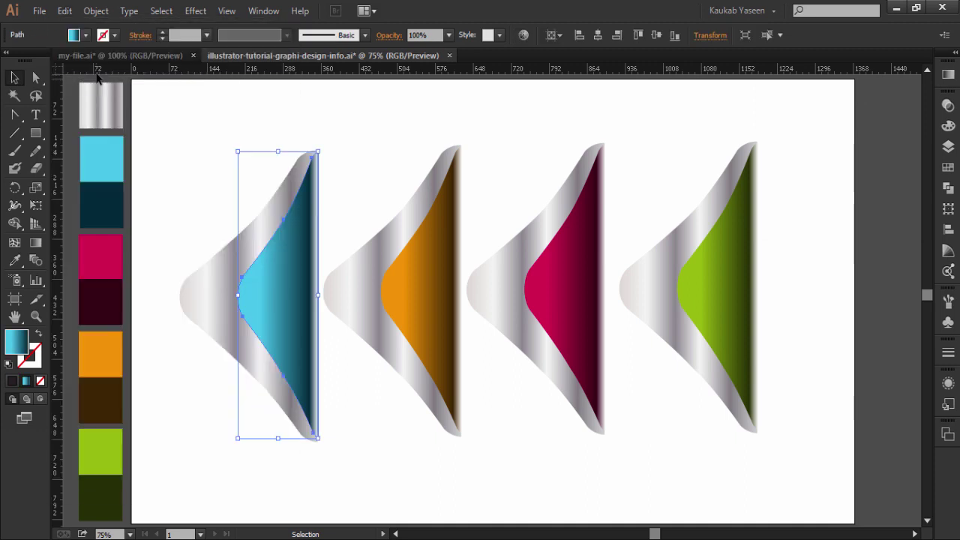
{"action": "left_click", "coordinate": [66, 14]}
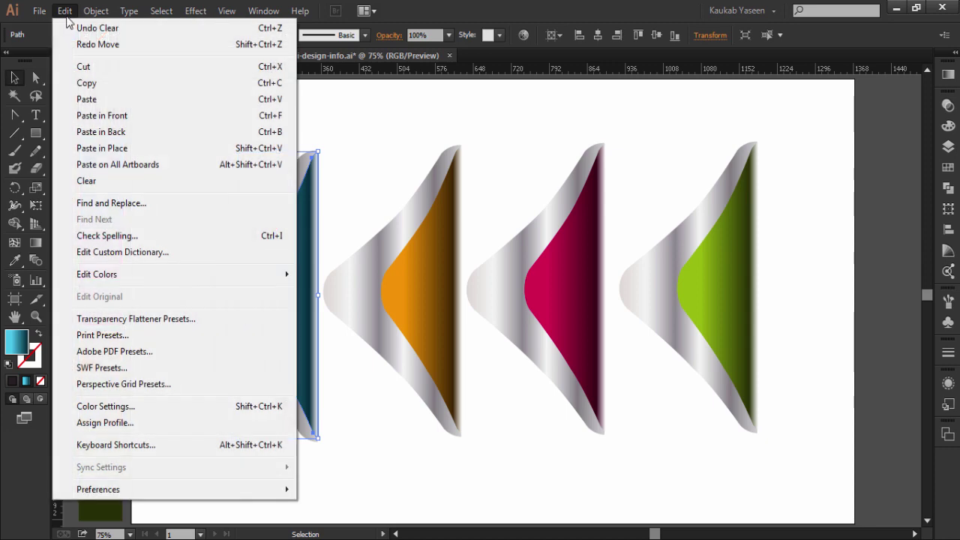
{"action": "left_click", "coordinate": [112, 135]}
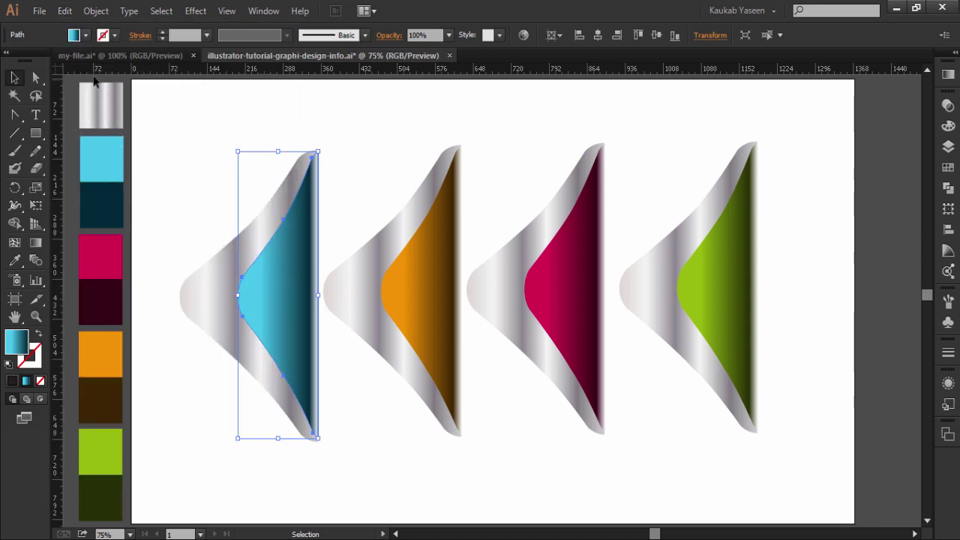
{"action": "left_click", "coordinate": [85, 34]}
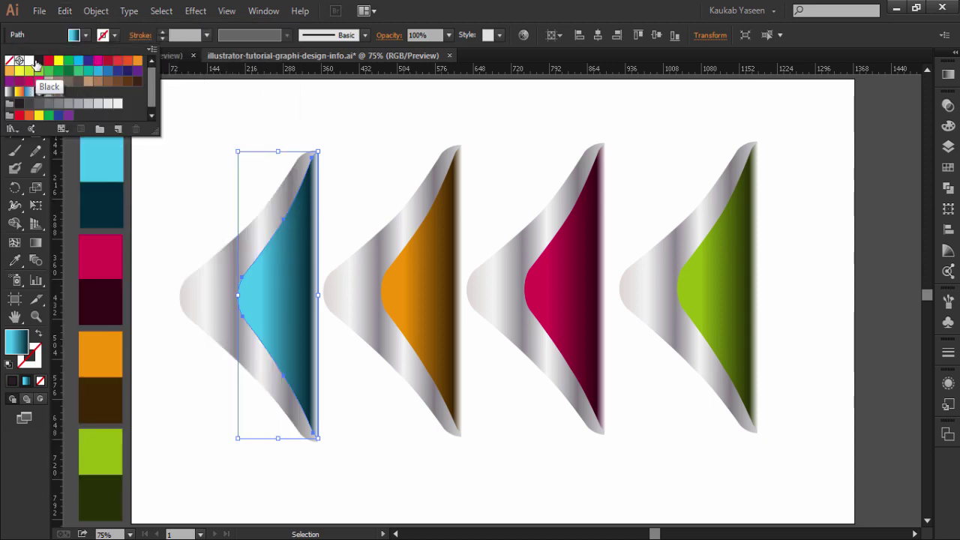
{"action": "left_click", "coordinate": [44, 91]}
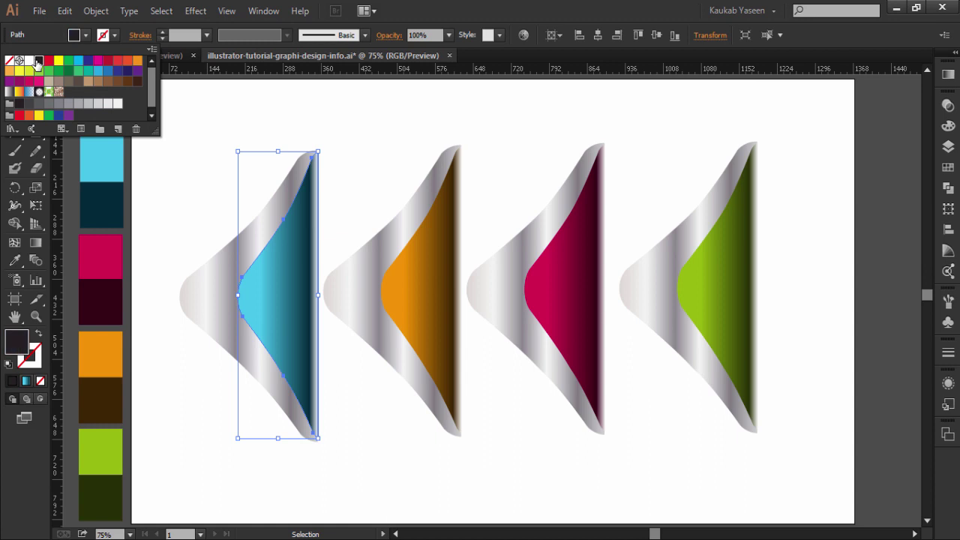
{"action": "left_click", "coordinate": [262, 99]}
{"action": "key", "text": "Left"}
{"action": "key", "text": "Left"}
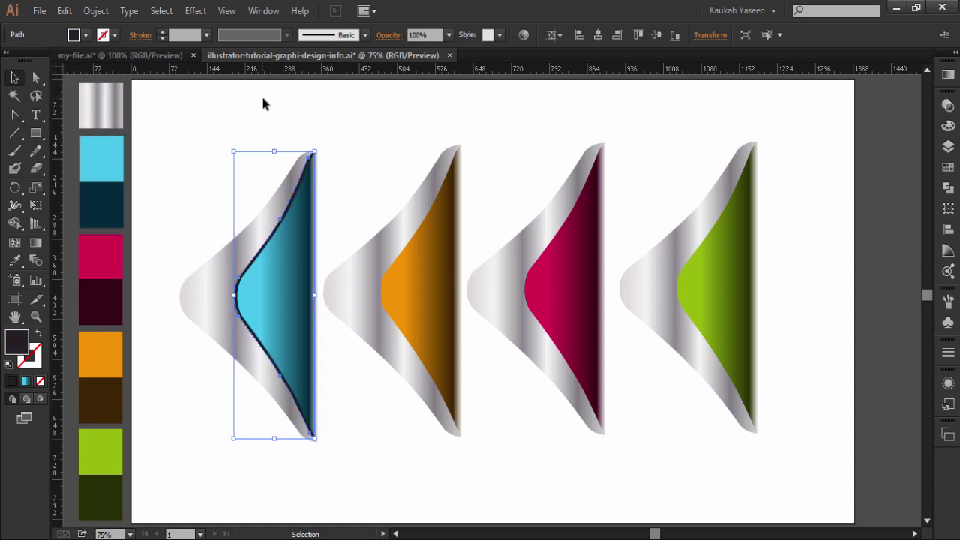
{"action": "key", "text": "Left"}
{"action": "key", "text": "Left"}
{"action": "key", "text": "Left"}
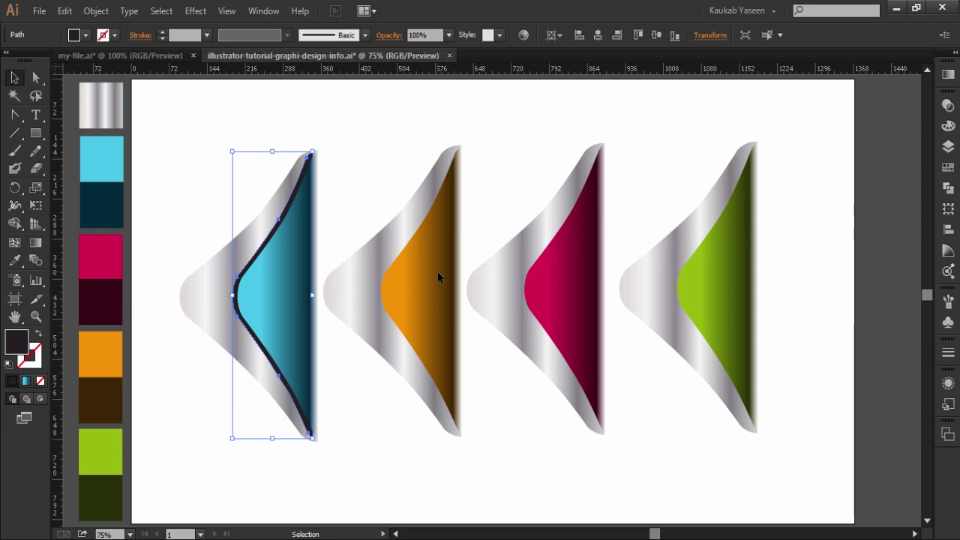
- Paste a black copy behind the orange interior and shift it two steps left
{"action": "left_click", "coordinate": [437, 271]}
{"action": "left_click", "coordinate": [66, 12]}
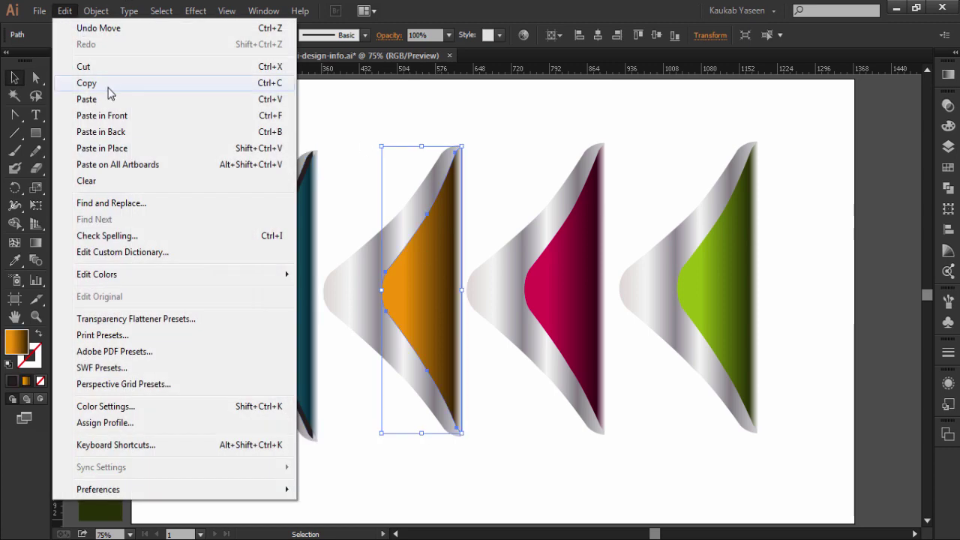
{"action": "left_click", "coordinate": [98, 84]}
{"action": "left_click", "coordinate": [66, 12]}
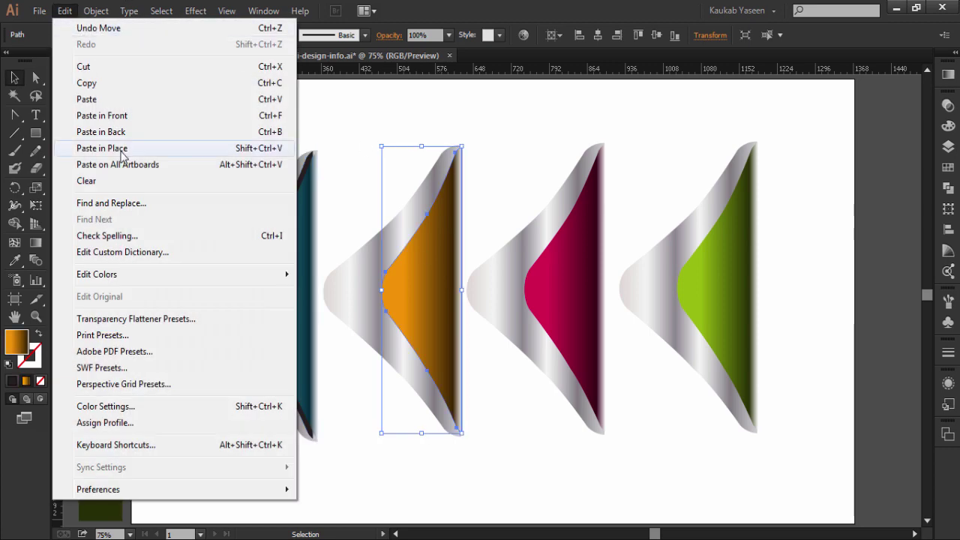
{"action": "left_click", "coordinate": [111, 130]}
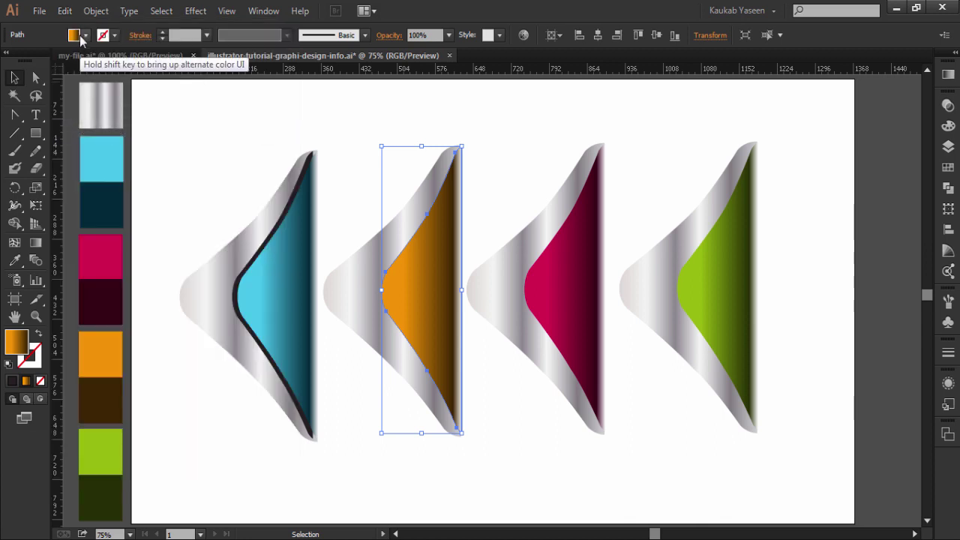
{"action": "left_click", "coordinate": [86, 35]}
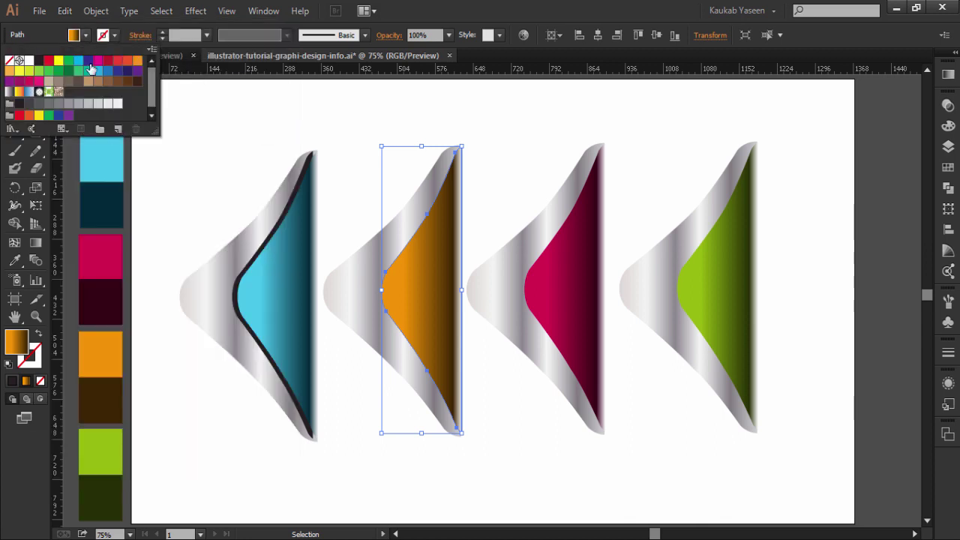
{"action": "left_click", "coordinate": [38, 60]}
{"action": "left_click", "coordinate": [187, 108]}
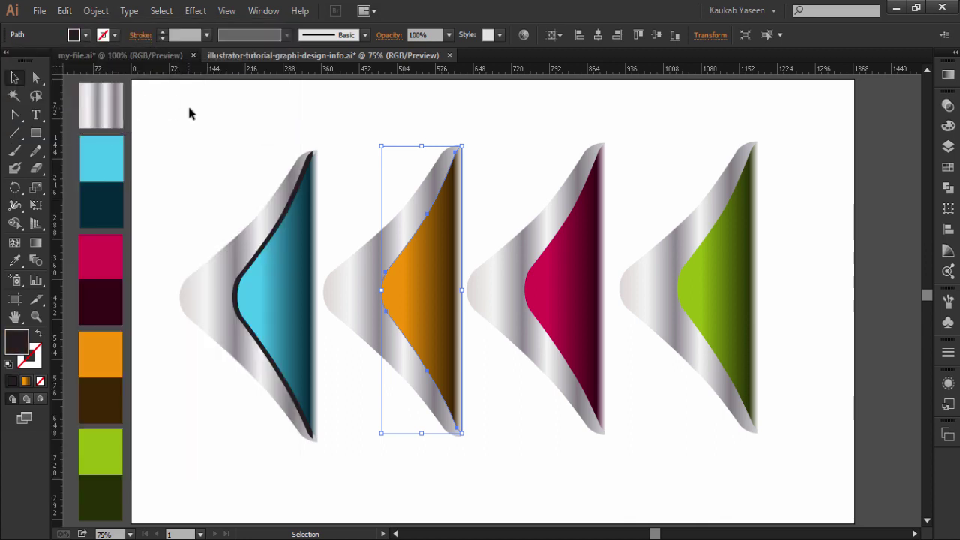
{"action": "key", "text": "Left"}
{"action": "key", "text": "Left"}
{"action": "key", "text": "Left"}
{"action": "key", "text": "Left"}
{"action": "key", "text": "Left"}
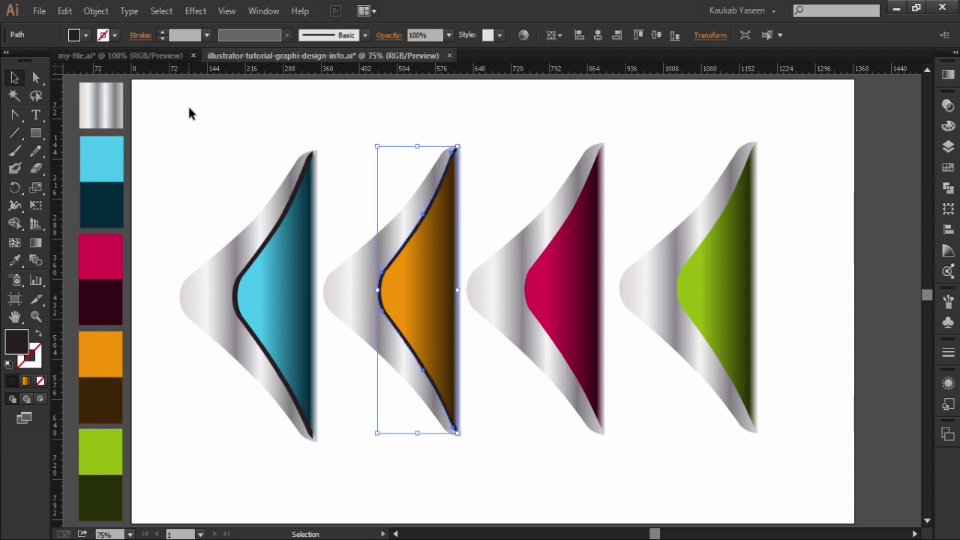
{"action": "key", "text": "Left"}
{"action": "key", "text": "Left"}
{"action": "key", "text": "Left"}
- Paste a near-black copy behind the magenta shape and nudge it three steps left
{"action": "left_click", "coordinate": [562, 276]}
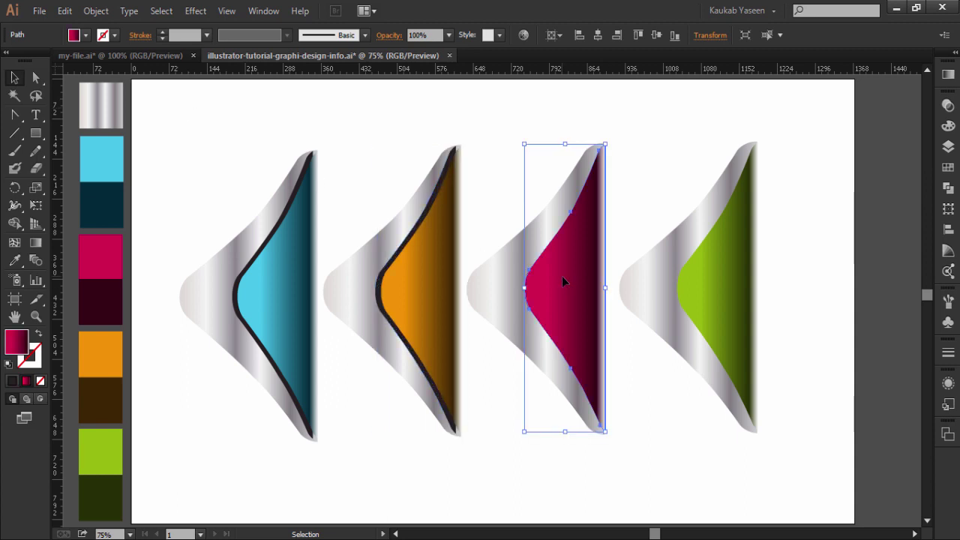
{"action": "left_click", "coordinate": [65, 11]}
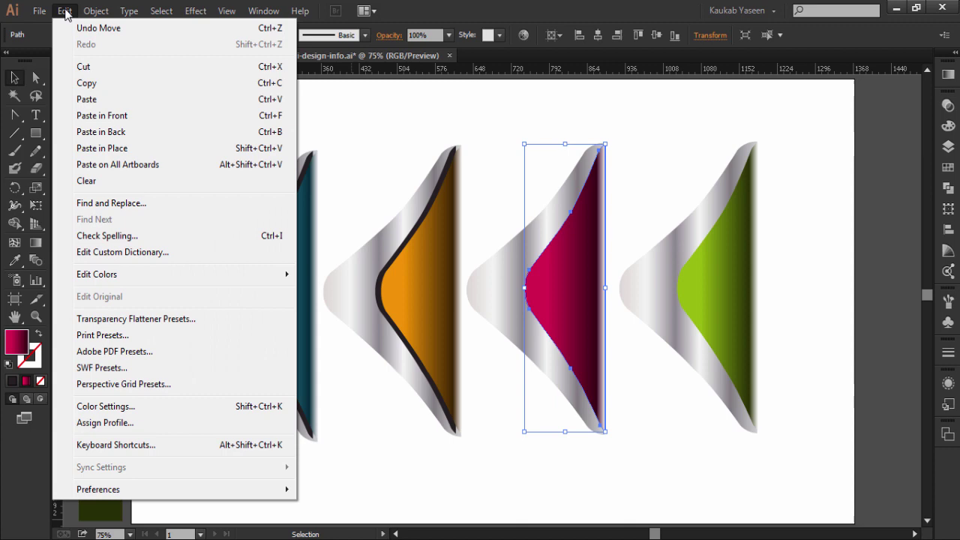
{"action": "left_click", "coordinate": [105, 83]}
{"action": "left_click", "coordinate": [65, 11]}
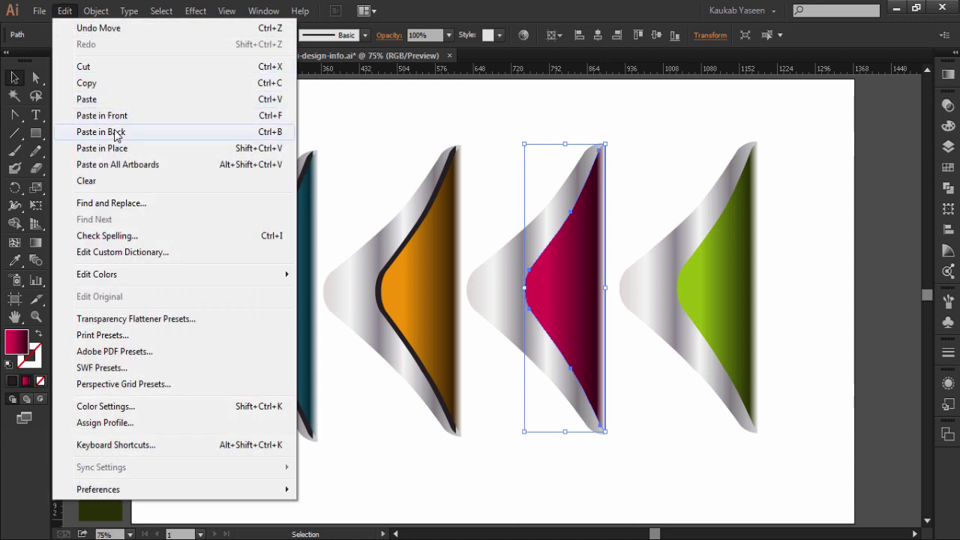
{"action": "left_click", "coordinate": [113, 132]}
{"action": "left_click", "coordinate": [74, 35]}
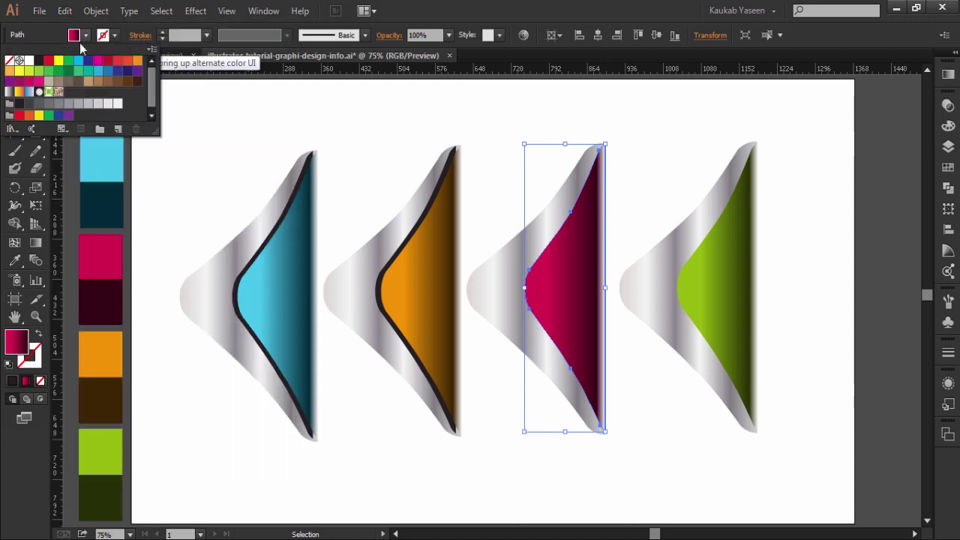
{"action": "left_click", "coordinate": [39, 60]}
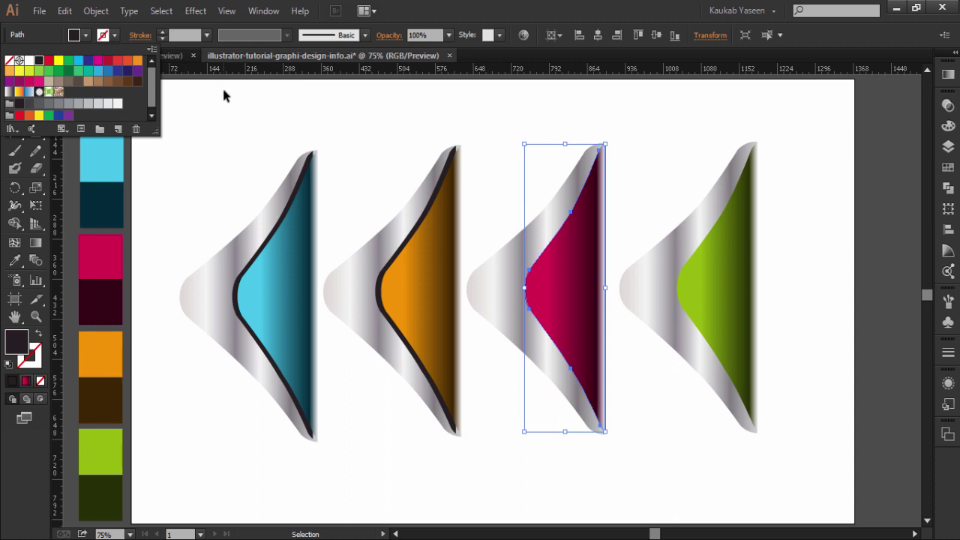
{"action": "key", "text": "Escape"}
{"action": "key", "text": "Left"}
{"action": "key", "text": "Left"}
{"action": "key", "text": "Left"}
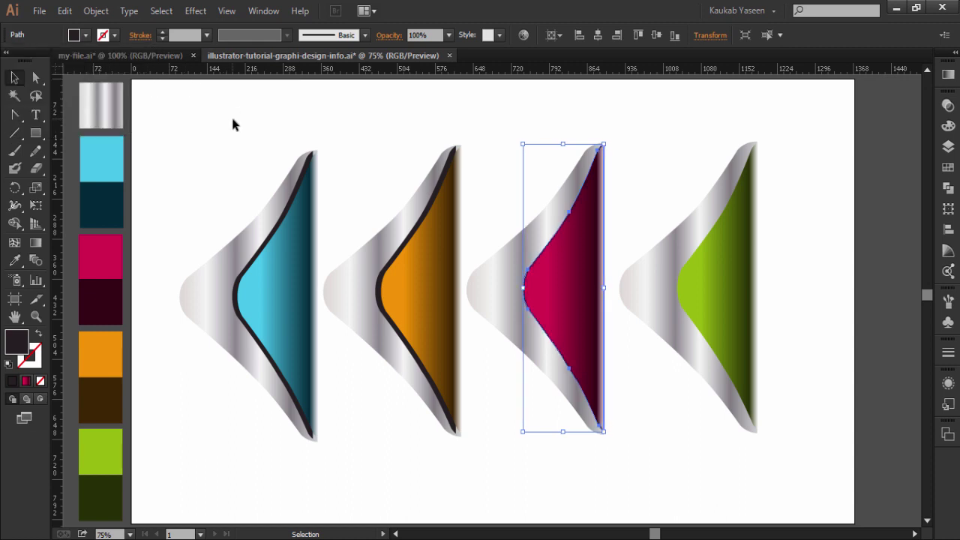
{"action": "key", "text": "Left"}
{"action": "key", "text": "Left"}
{"action": "key", "text": "Left"}
{"action": "key", "text": "Left"}
{"action": "key", "text": "Left"}
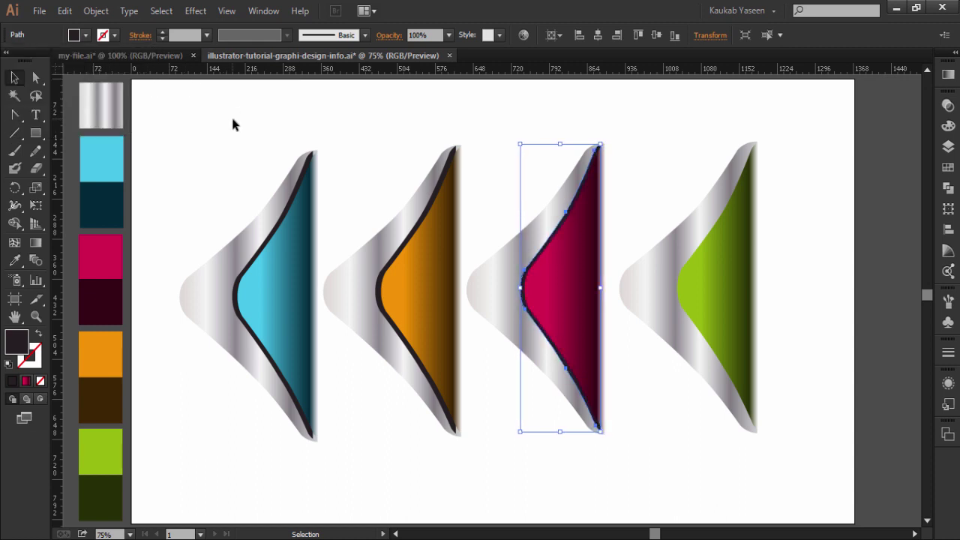
{"action": "key", "text": "Left"}
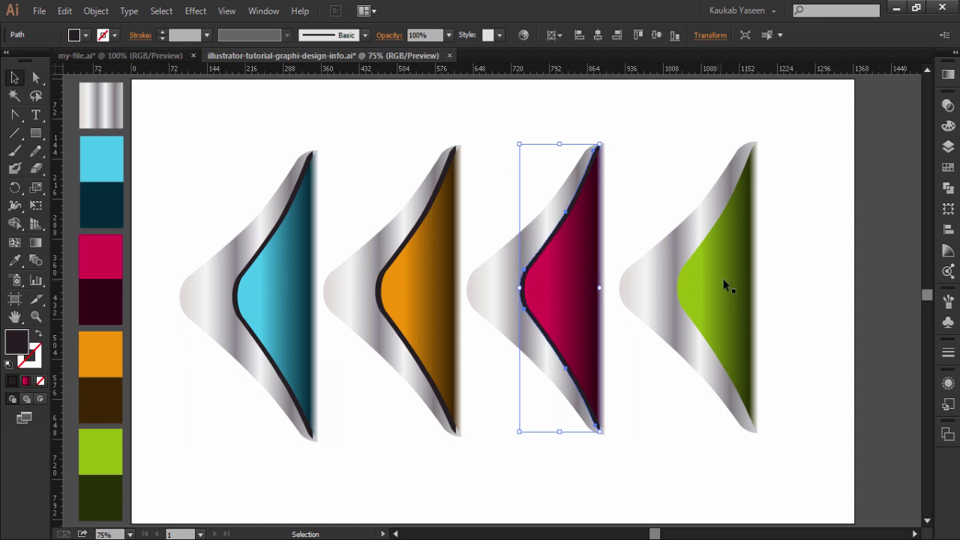
- Paste a black copy behind the green shape, offsetting it left to form an edge
{"action": "left_click", "coordinate": [731, 281]}
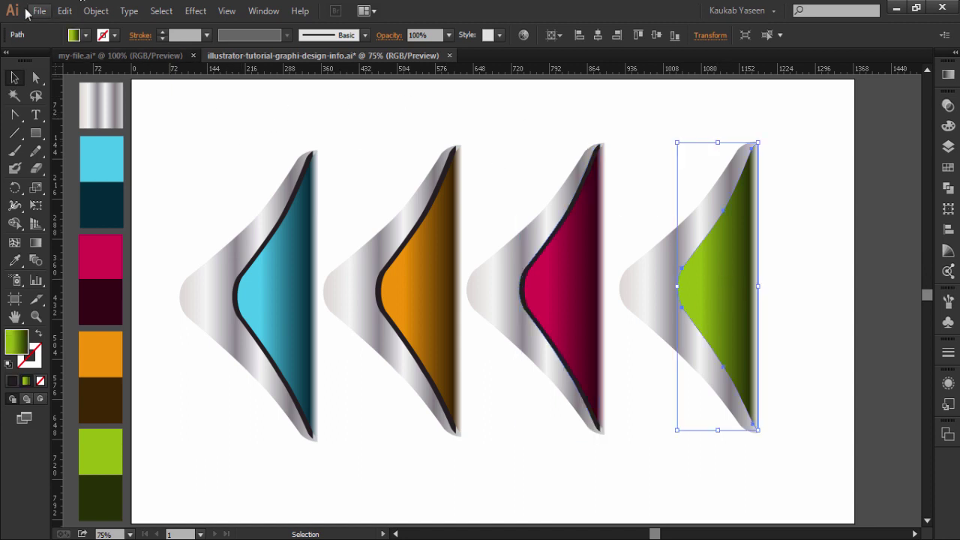
{"action": "left_click", "coordinate": [64, 10]}
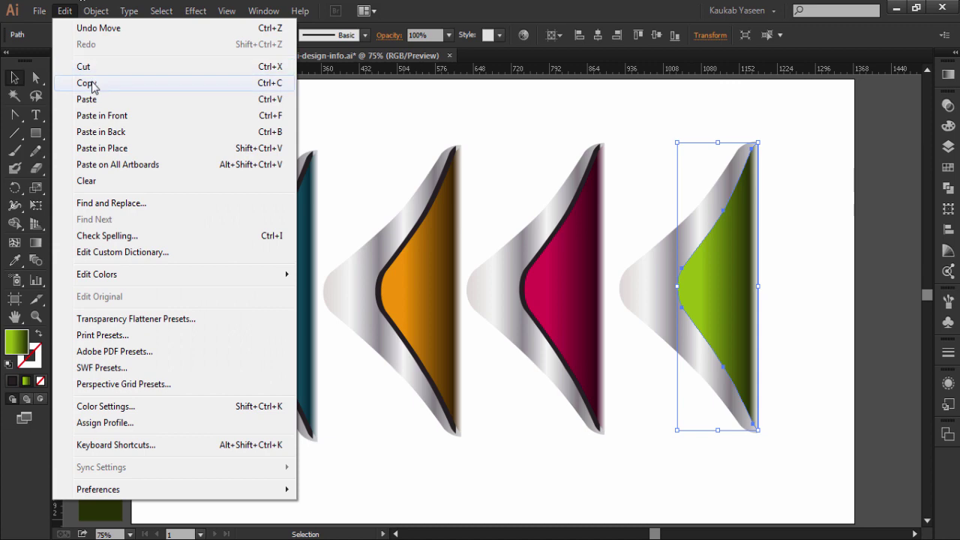
{"action": "left_click", "coordinate": [88, 83]}
{"action": "left_click", "coordinate": [65, 10]}
{"action": "left_click", "coordinate": [111, 132]}
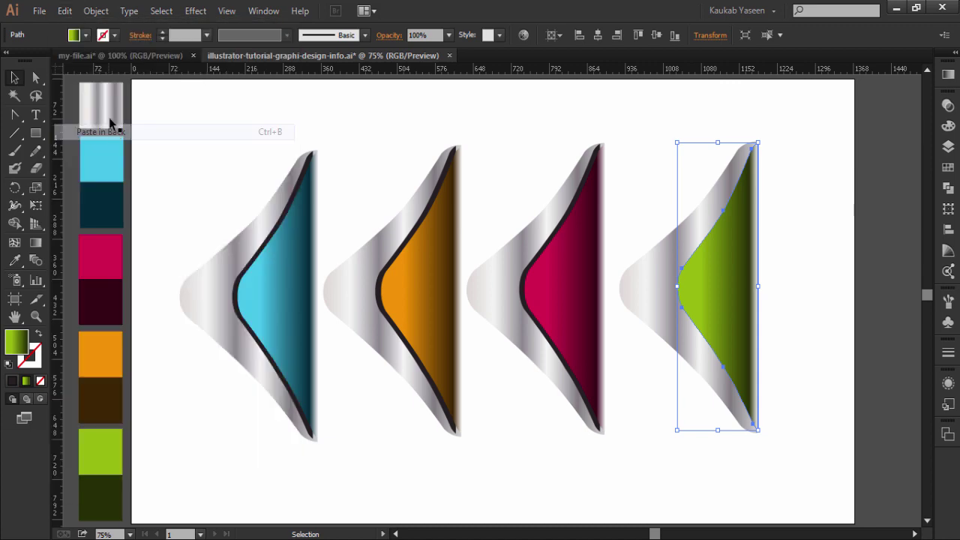
{"action": "left_click", "coordinate": [86, 35]}
{"action": "left_click", "coordinate": [39, 60]}
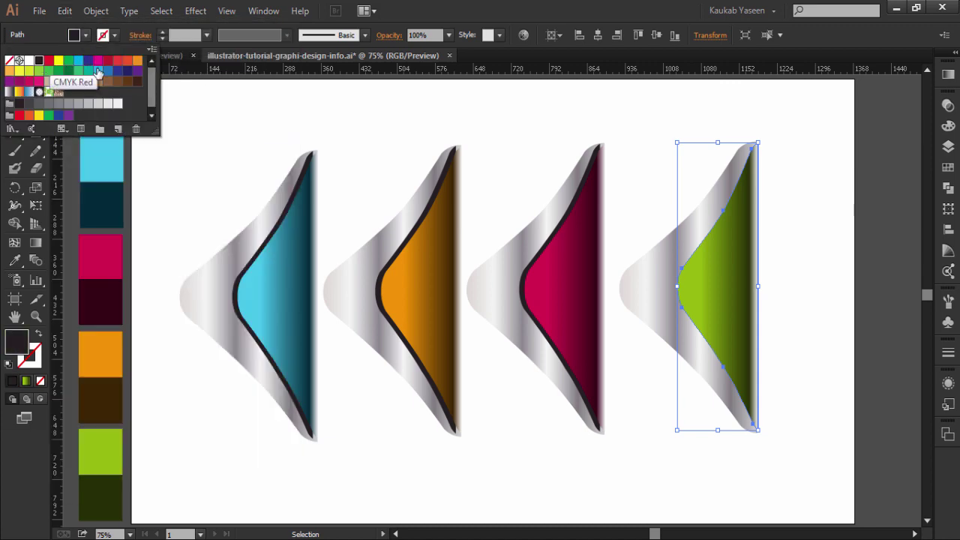
{"action": "left_click", "coordinate": [212, 100]}
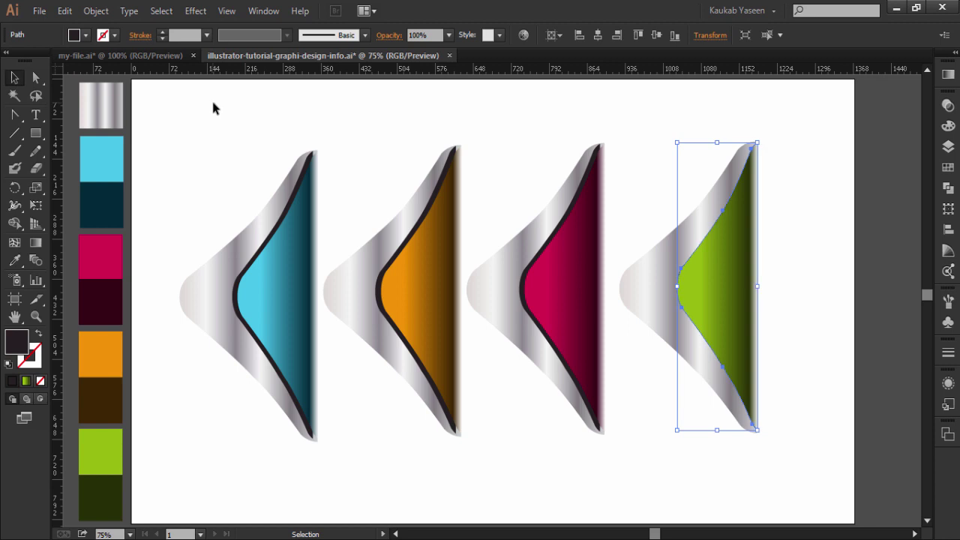
{"action": "key", "text": "Left"}
{"action": "key", "text": "Left"}
{"action": "key", "text": "Left"}
{"action": "key", "text": "Left"}
{"action": "key", "text": "Left"}
{"action": "key", "text": "Left"}
{"action": "key", "text": "Left"}
{"action": "key", "text": "Left"}
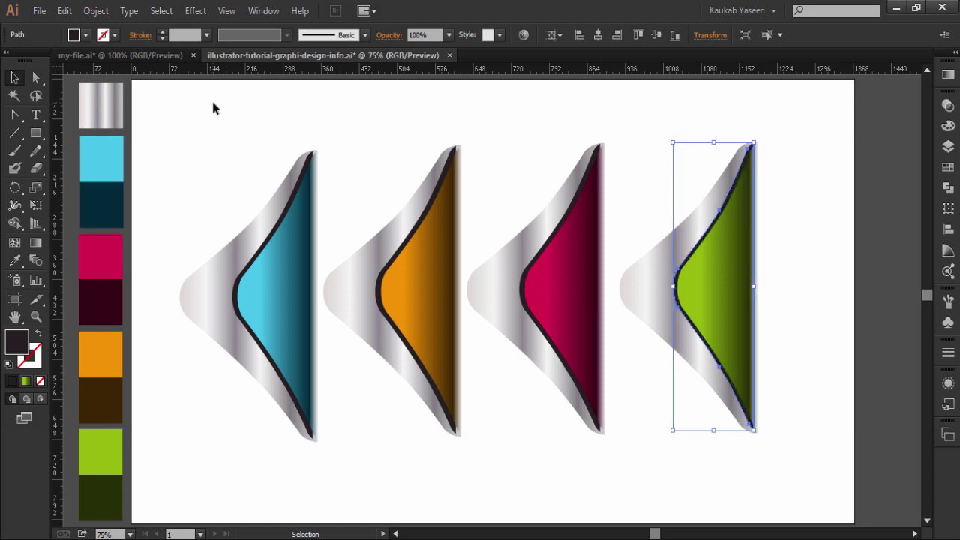
{"action": "key", "text": "Left"}
{"action": "key", "text": "Left"}
{"action": "key", "text": "Left"}
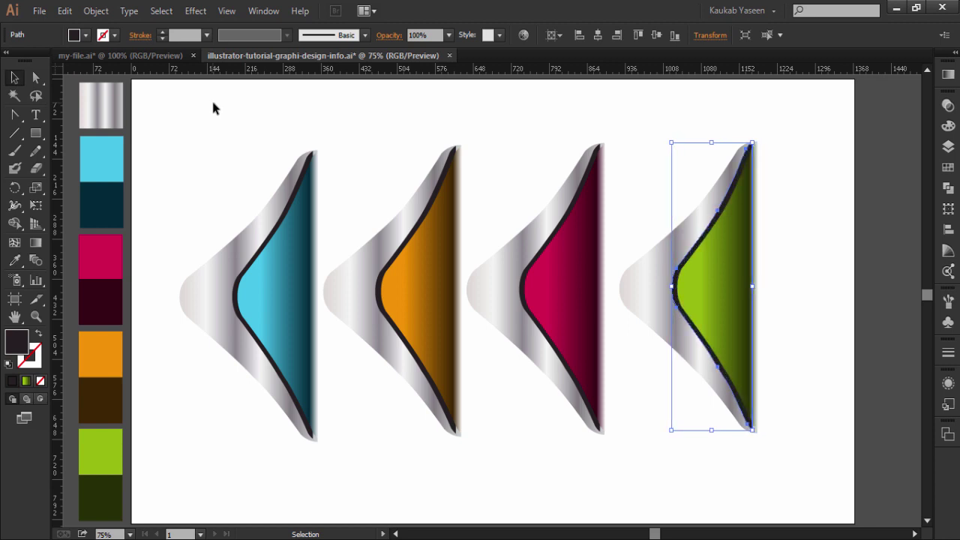
{"action": "key", "text": "Right"}
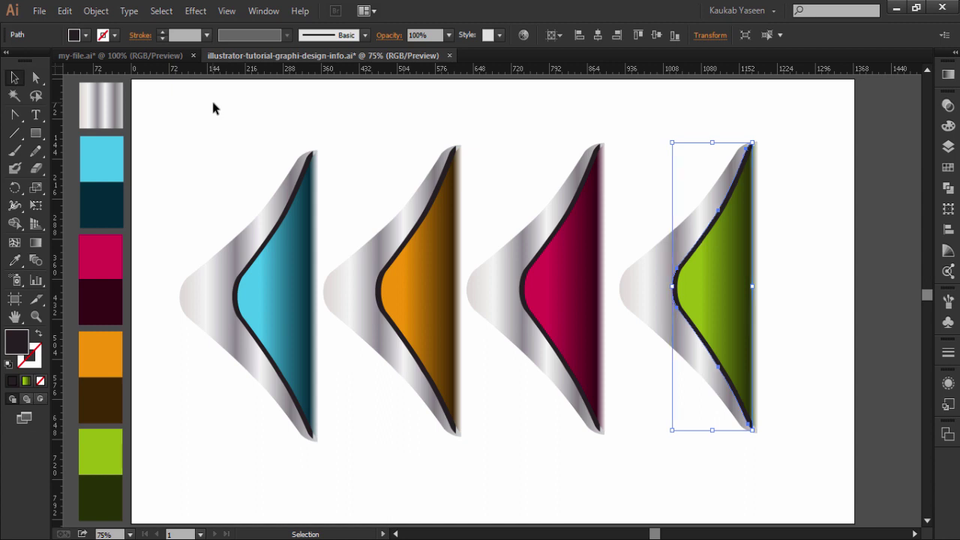
- Select the dark back copies of the magenta, orange and blue shapes alongside the green one
{"action": "left_click", "coordinate": [523, 292], "text": "shift"}
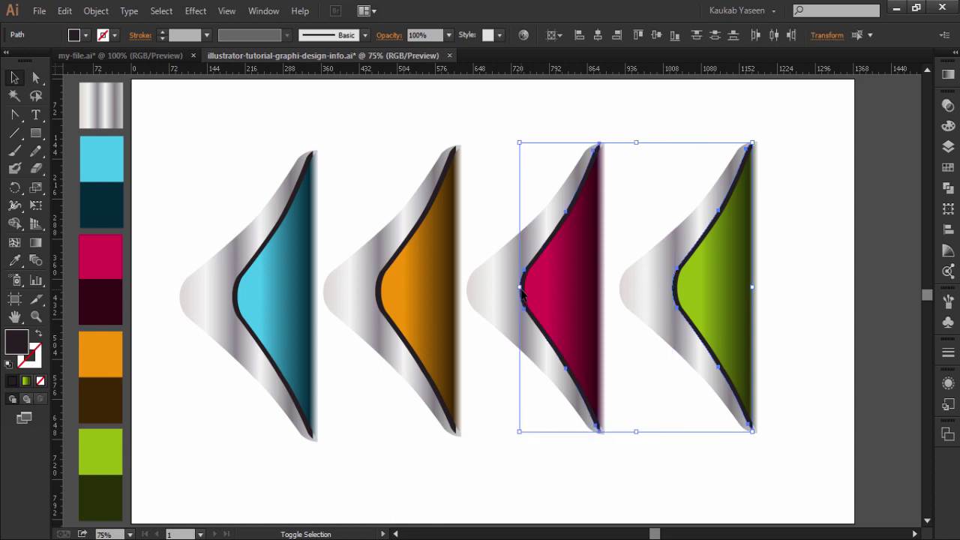
{"action": "left_click", "coordinate": [381, 297], "text": "shift"}
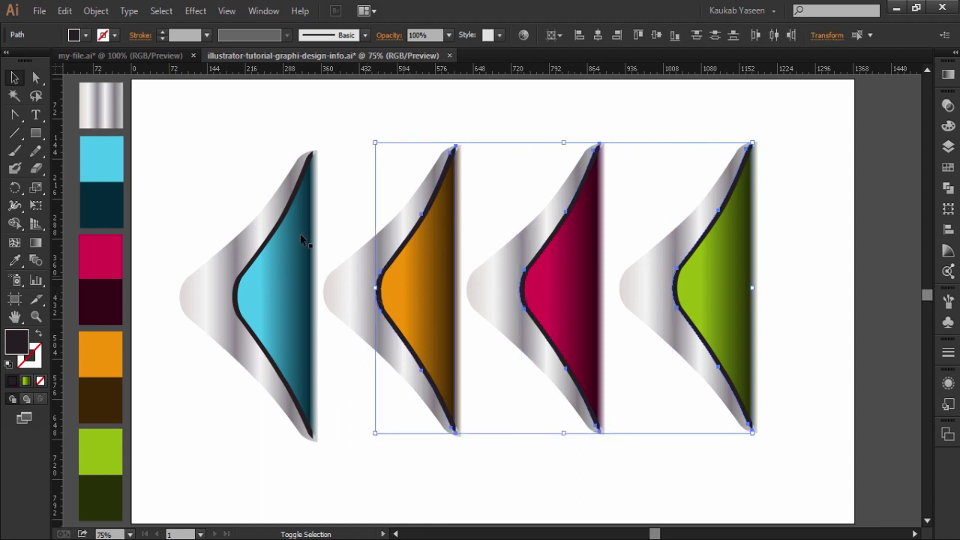
{"action": "left_click", "coordinate": [240, 299], "text": "shift"}
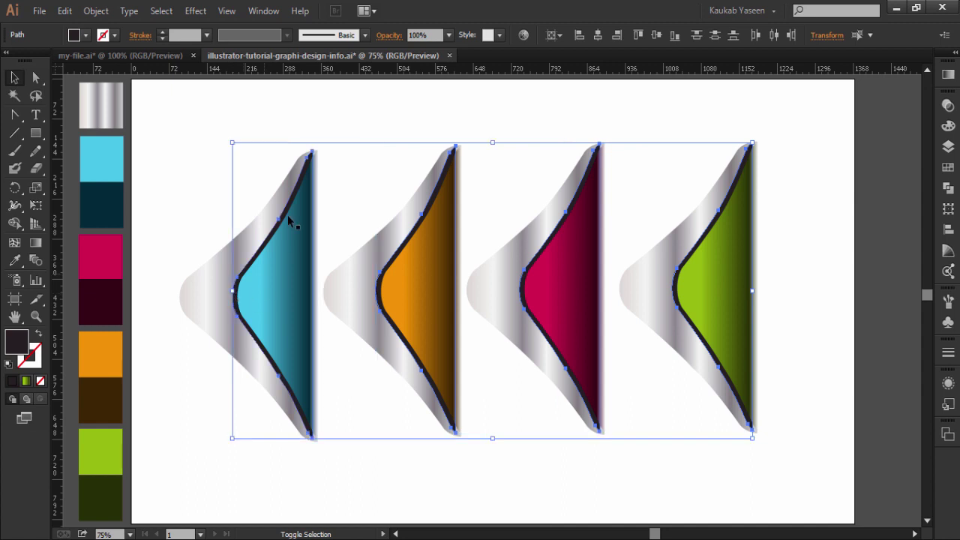
- Apply a Gaussian Blur with radius 31.4 pixels to the four dark edges, using preview
{"action": "left_click", "coordinate": [195, 10]}
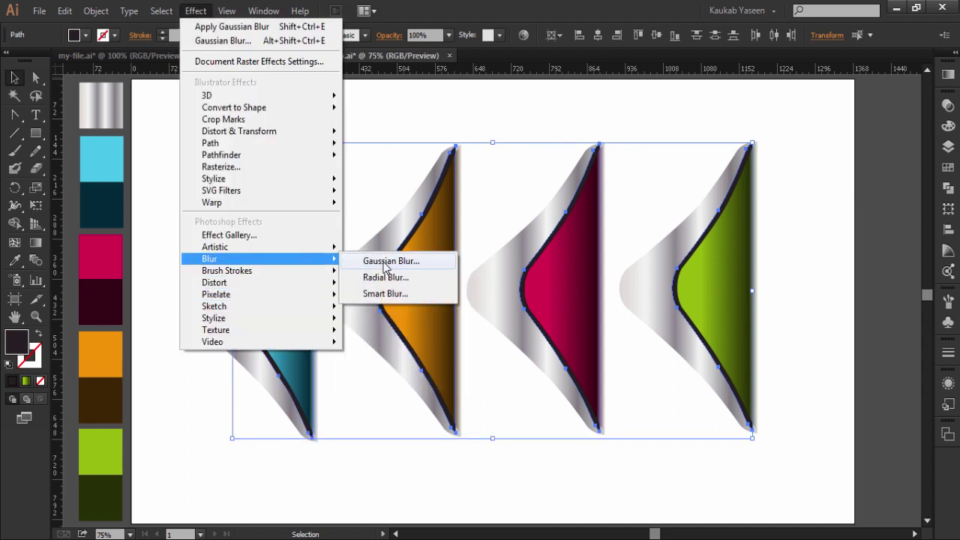
{"action": "left_click", "coordinate": [384, 263]}
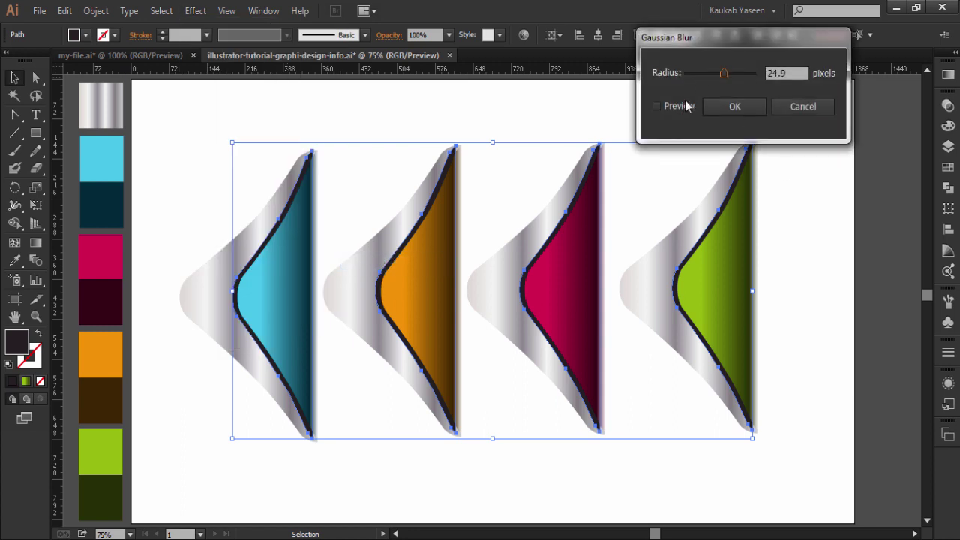
{"action": "left_click", "coordinate": [693, 108]}
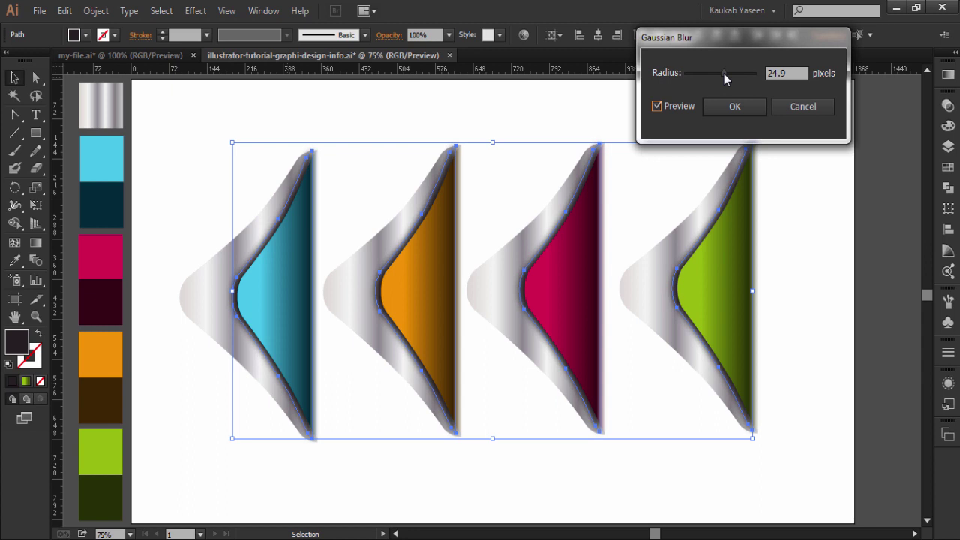
{"action": "left_click_drag", "start_coordinate": [724, 74], "coordinate": [725, 75]}
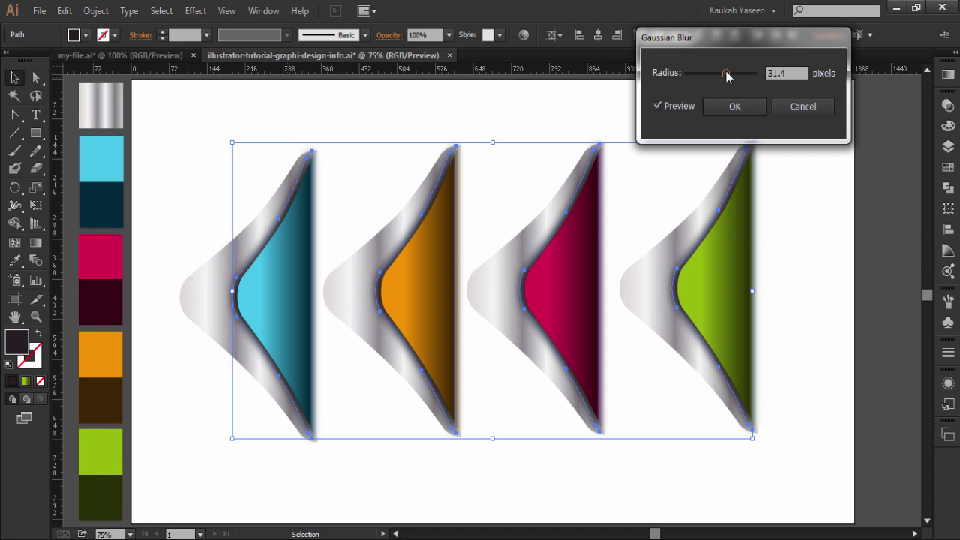
{"action": "left_click_drag", "start_coordinate": [726, 72], "coordinate": [726, 70]}
{"action": "left_click_drag", "start_coordinate": [728, 69], "coordinate": [726, 68]}
{"action": "left_click_drag", "start_coordinate": [724, 71], "coordinate": [724, 73]}
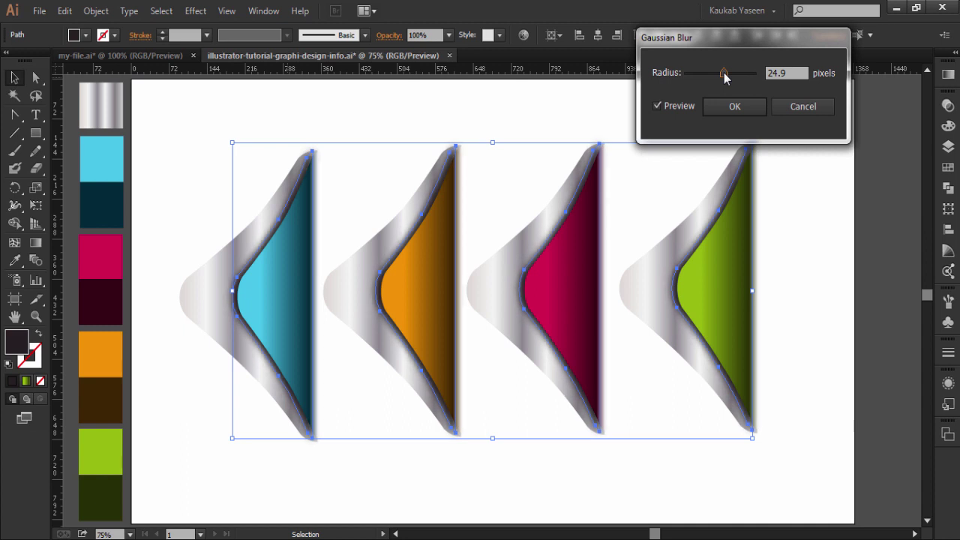
{"action": "mouse_move", "coordinate": [724, 72]}
{"action": "left_mouse_down"}
{"action": "mouse_move", "coordinate": [714, 71]}
{"action": "mouse_move", "coordinate": [726, 83]}
{"action": "left_mouse_up"}
{"action": "left_click_drag", "start_coordinate": [726, 38], "coordinate": [814, 22]}
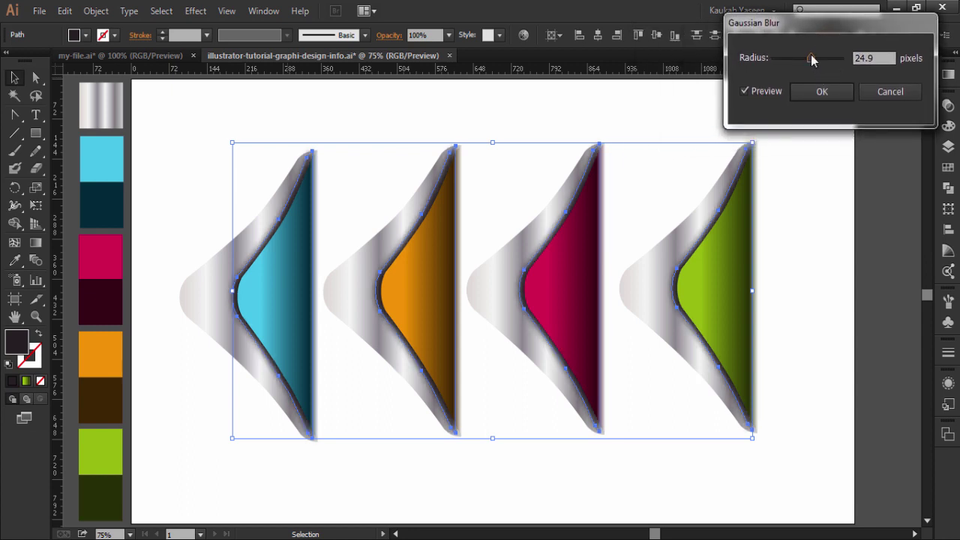
{"action": "left_click_drag", "start_coordinate": [813, 60], "coordinate": [813, 60]}
{"action": "left_click", "coordinate": [830, 91]}
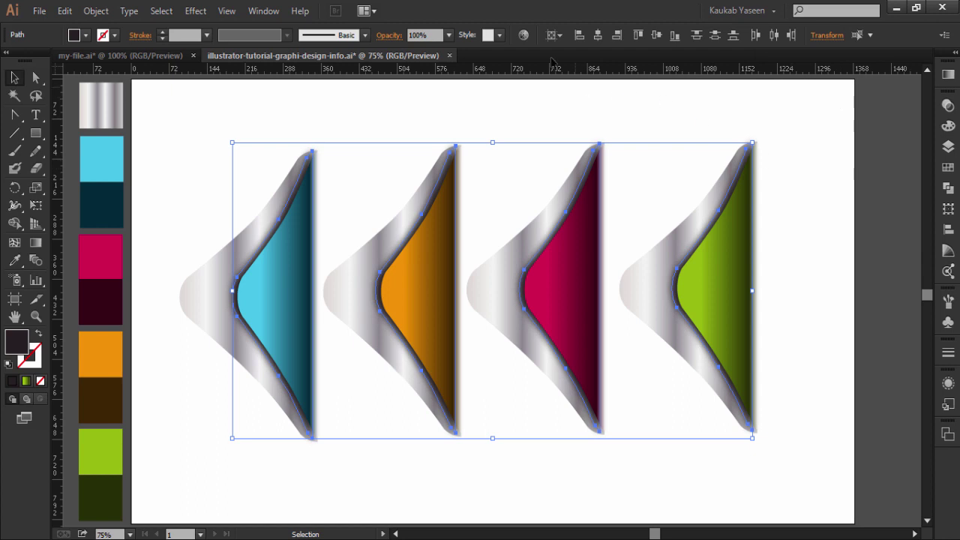
- Select all four ribbons: green, crimson, orange and blue
{"action": "left_click", "coordinate": [471, 84]}
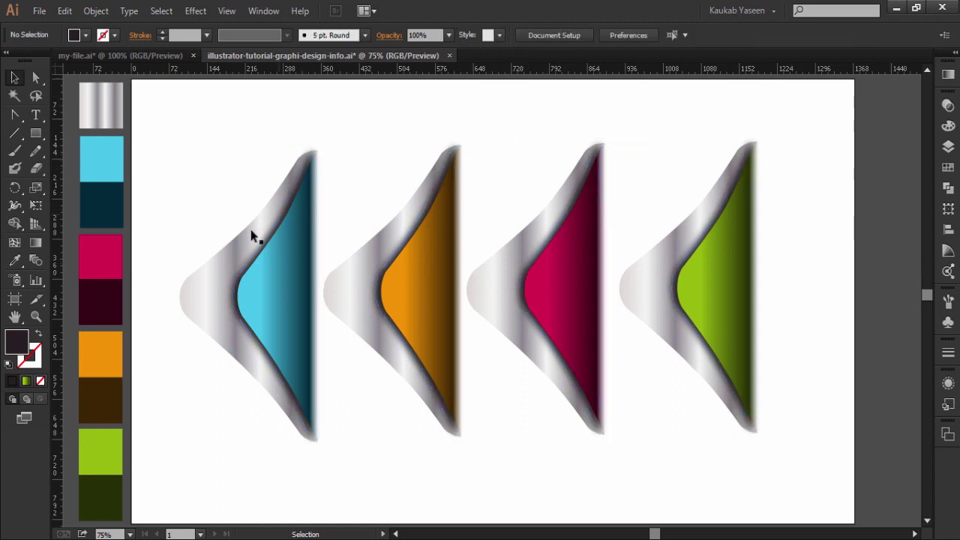
{"action": "left_click", "coordinate": [237, 298]}
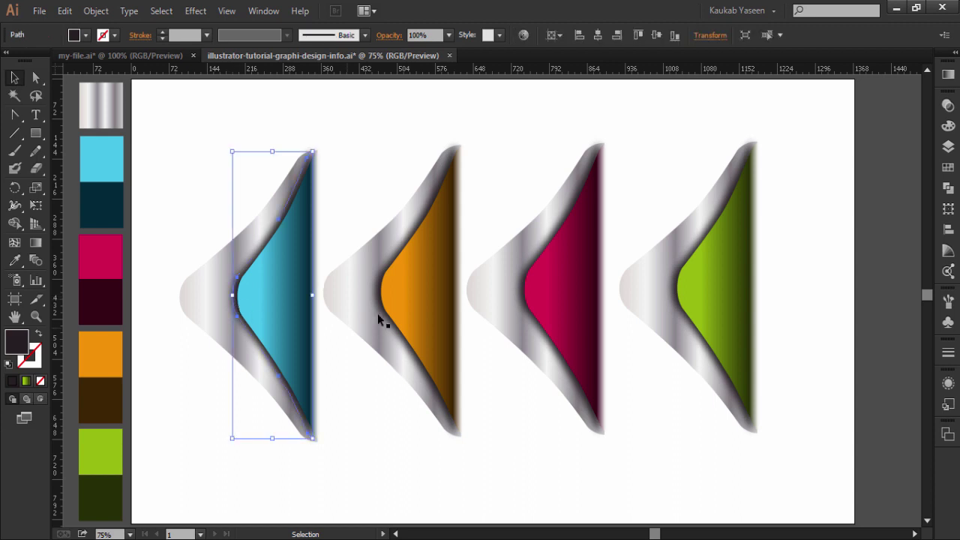
{"action": "left_click", "coordinate": [380, 301], "text": "shift"}
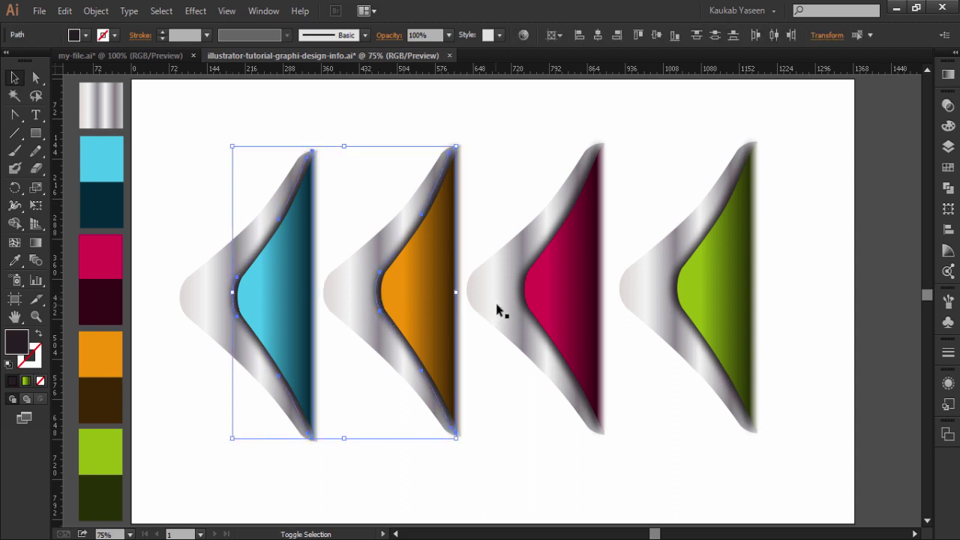
{"action": "left_click", "coordinate": [524, 295], "text": "shift"}
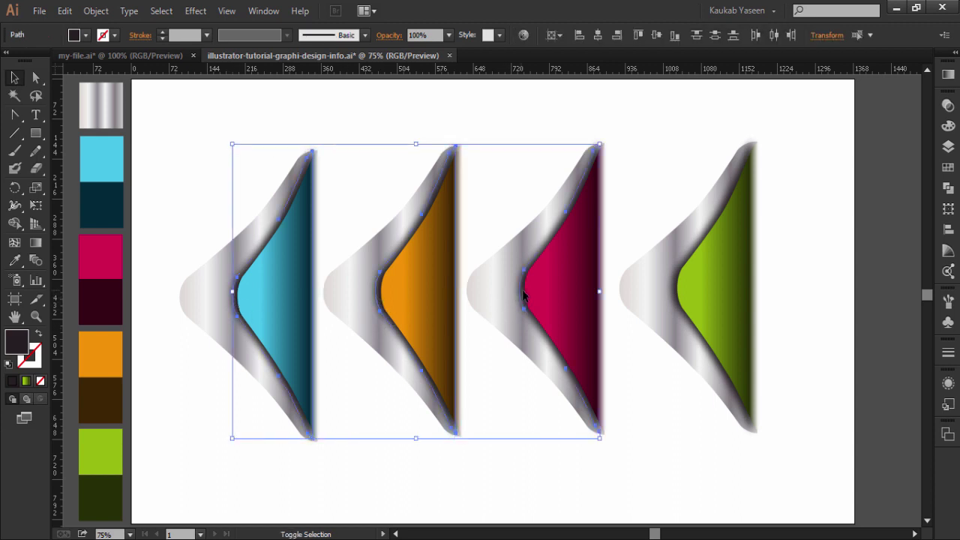
{"action": "left_click", "coordinate": [677, 299], "text": "shift"}
{"action": "left_click", "coordinate": [784, 317]}
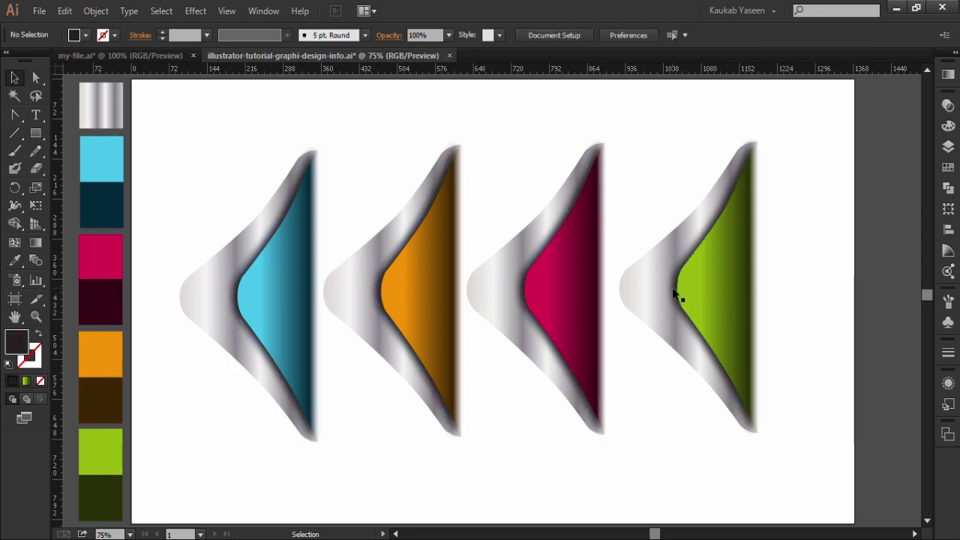
{"action": "left_click", "coordinate": [674, 294], "text": "shift"}
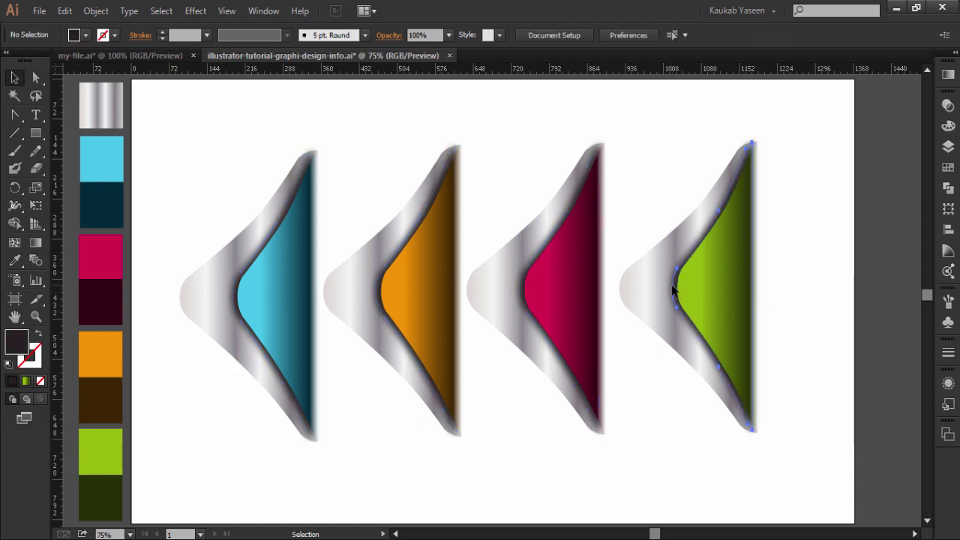
{"action": "left_click", "coordinate": [520, 288], "text": "shift"}
{"action": "left_click", "coordinate": [374, 292], "text": "shift"}
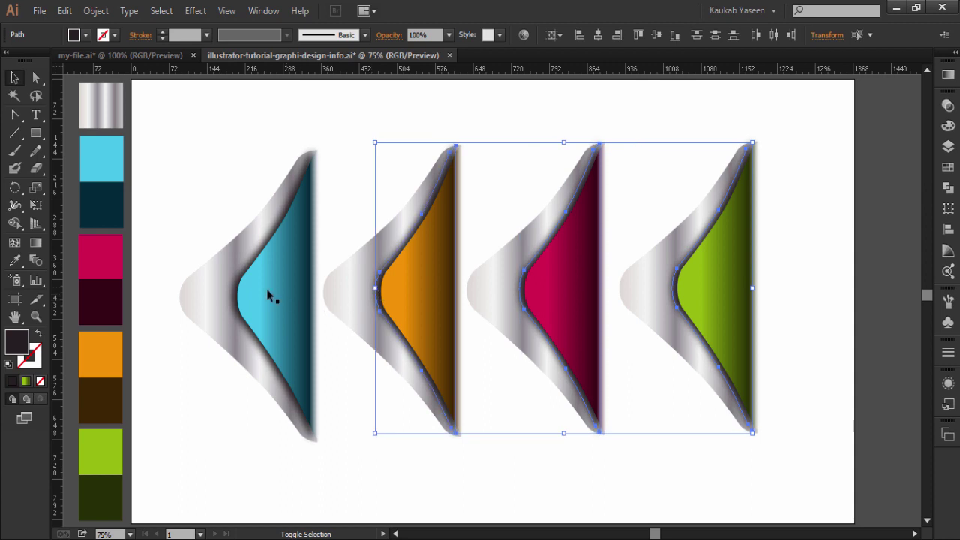
{"action": "left_click", "coordinate": [231, 291], "text": "shift"}
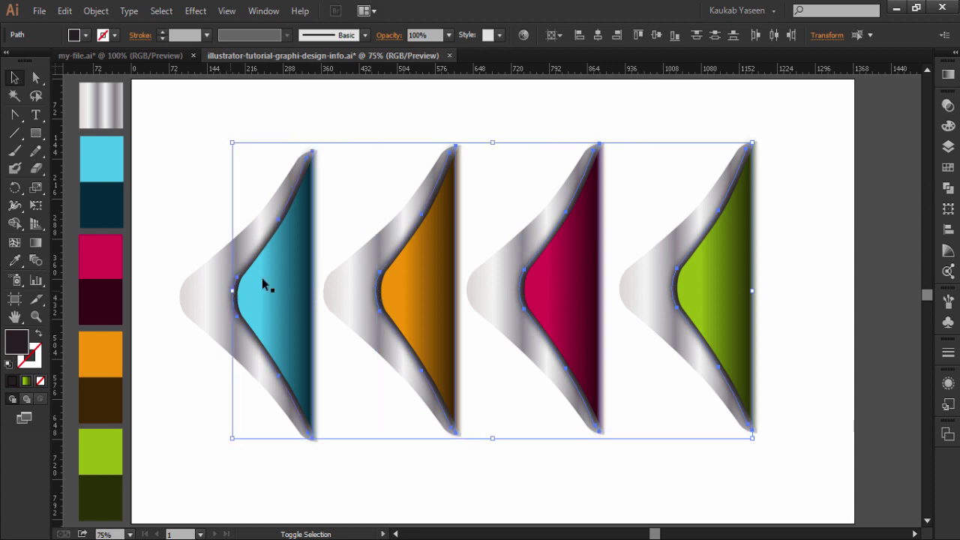
- Set the selected ribbons' opacity to 60% and deselect them
{"action": "left_click", "coordinate": [449, 35]}
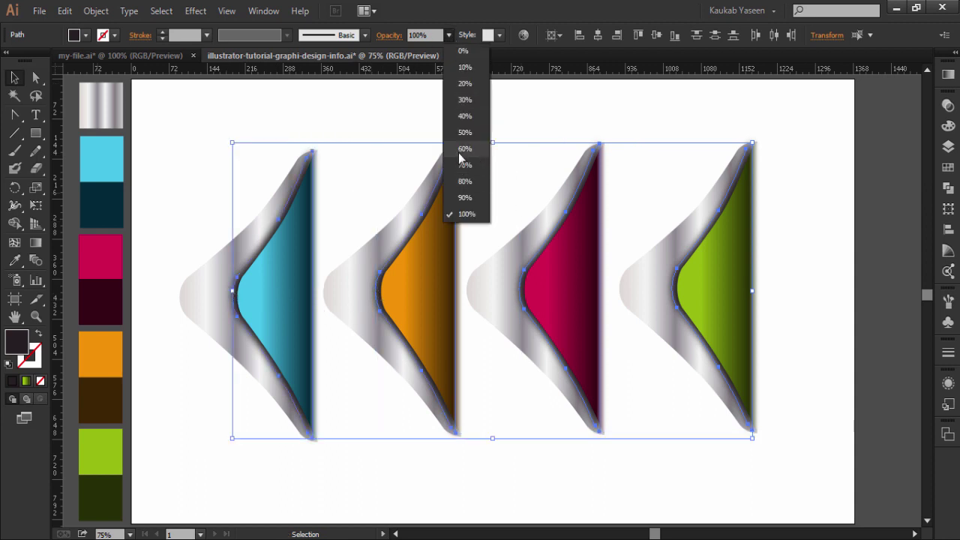
{"action": "key", "text": "Escape"}
{"action": "type", "text": "60"}
{"action": "key", "text": "Return"}
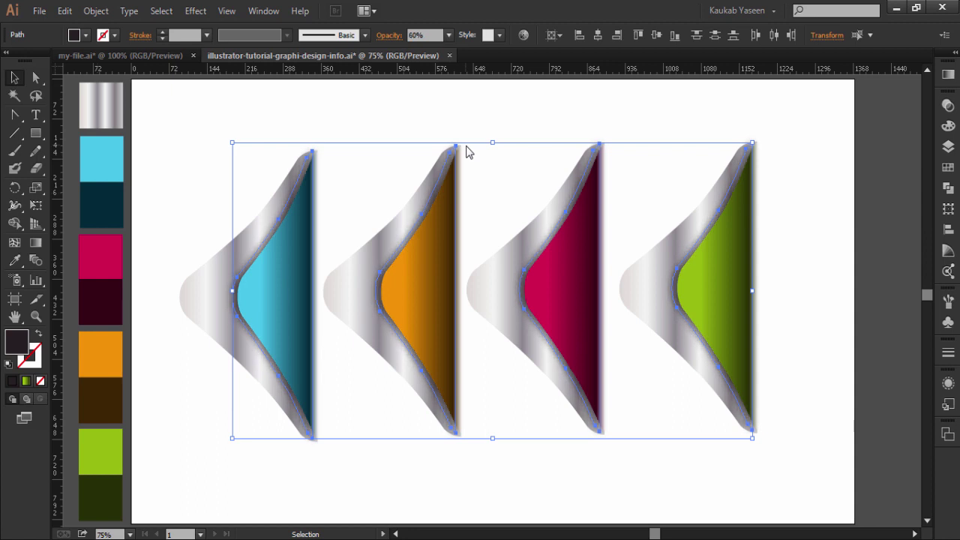
{"action": "left_click", "coordinate": [813, 226]}
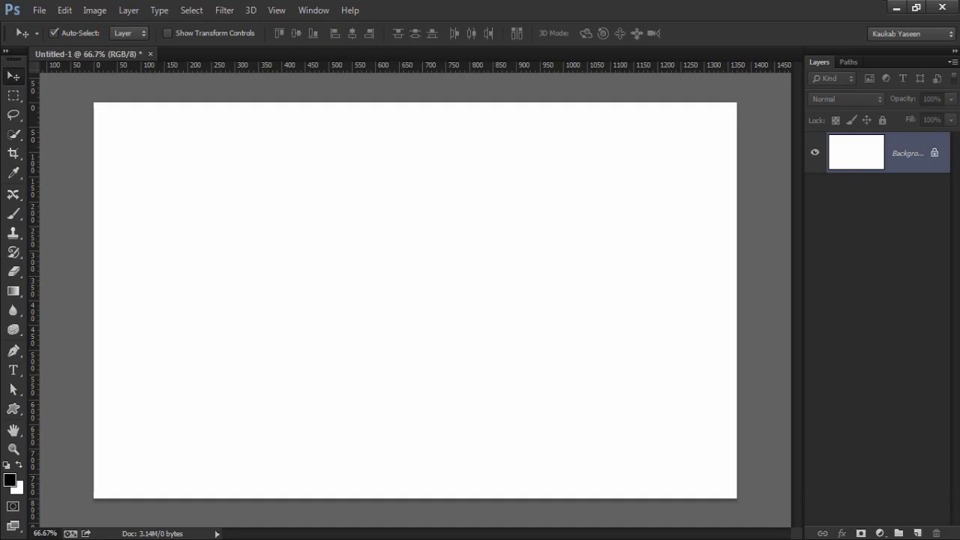
- Open the Color Picker from Photoshop's background colour swatch
{"action": "left_click", "coordinate": [18, 488]}
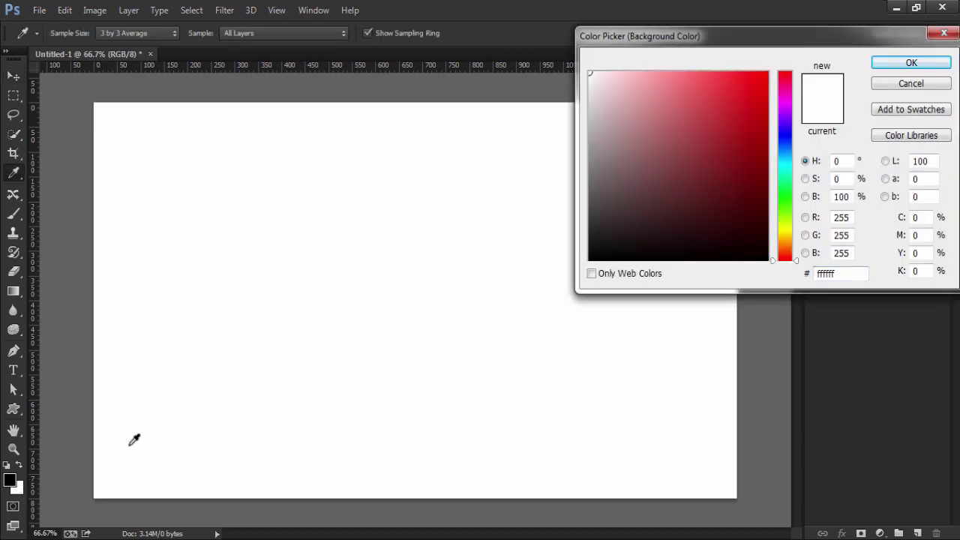
- Set the background colour to 141416 and fill the canvas with it
{"action": "double_click", "coordinate": [848, 275]}
{"action": "type", "text": "14141"}
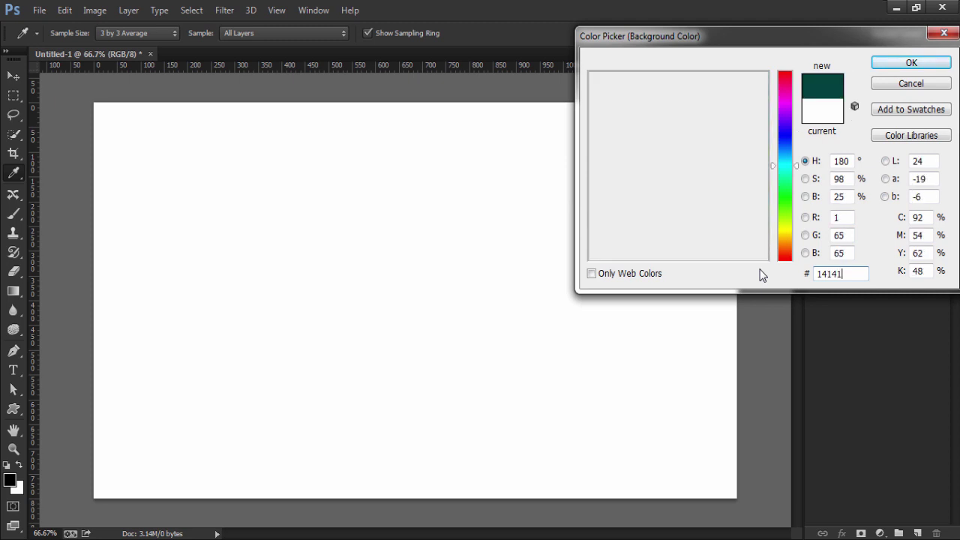
{"action": "type", "text": "6"}
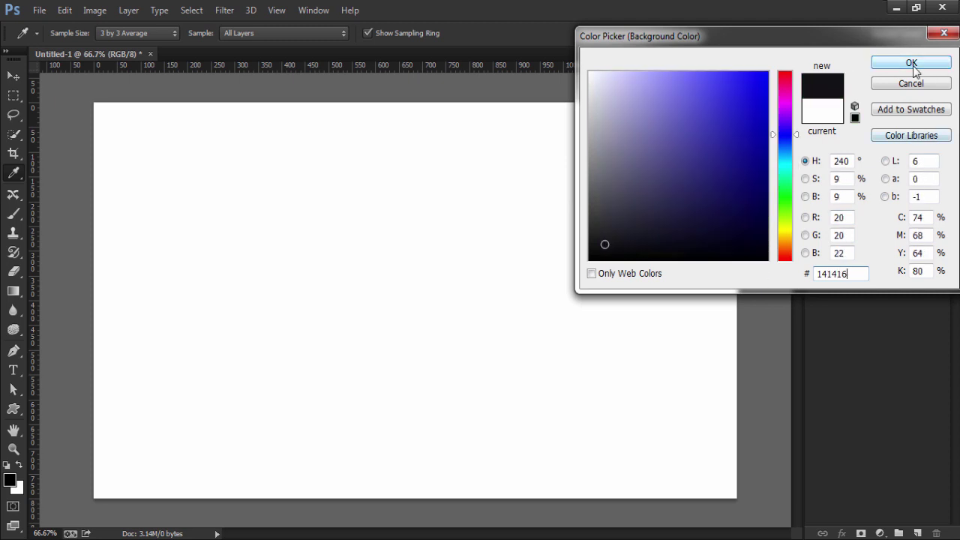
{"action": "left_click", "coordinate": [910, 64]}
{"action": "left_click", "coordinate": [913, 65]}
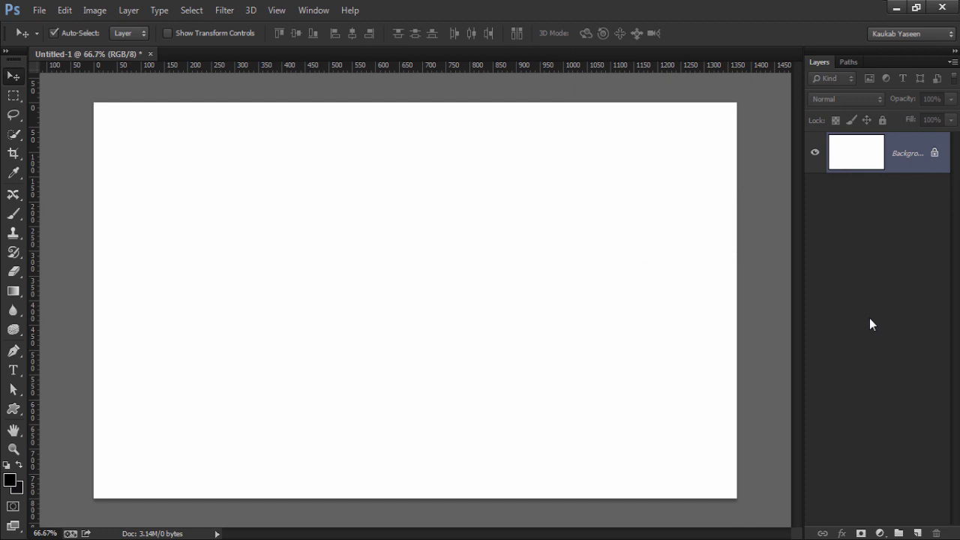
{"action": "key", "text": "ctrl+BackSpace"}
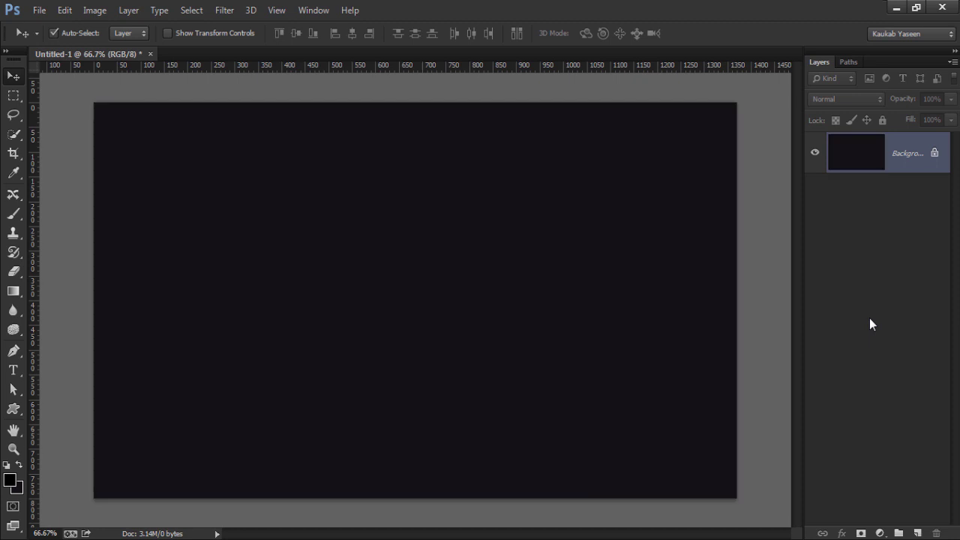
- Set the foreground colour to dark grey 343436
{"action": "left_click", "coordinate": [9, 482]}
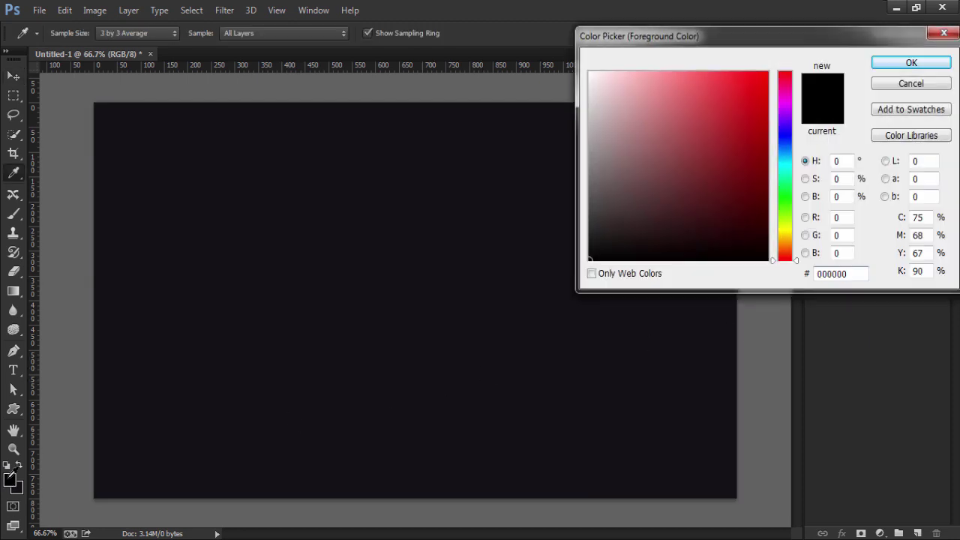
{"action": "left_click", "coordinate": [862, 274]}
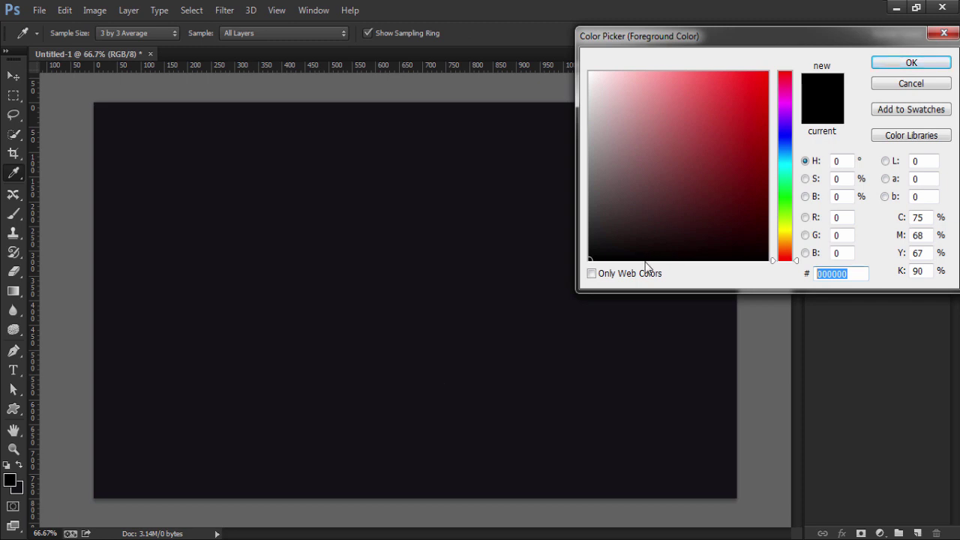
{"action": "type", "text": "343436"}
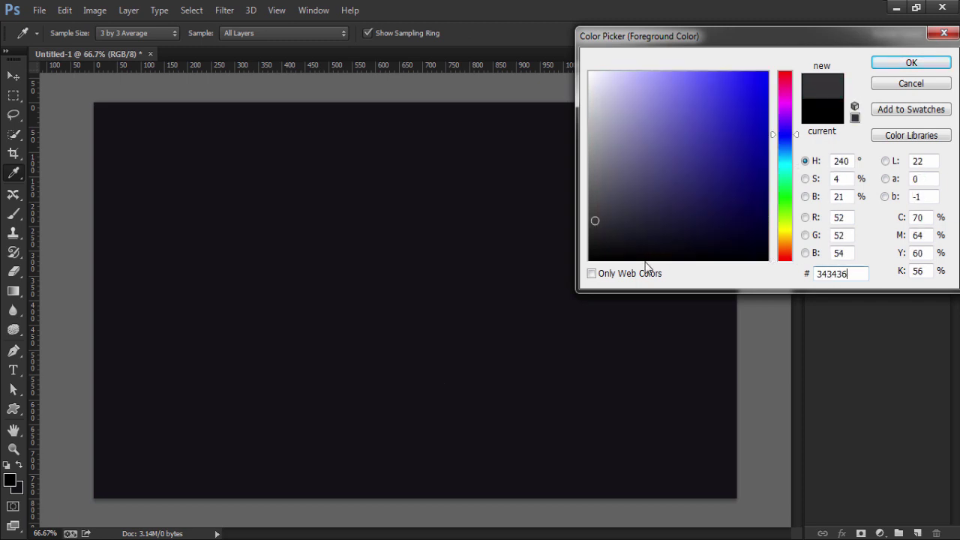
{"action": "left_click", "coordinate": [909, 63]}
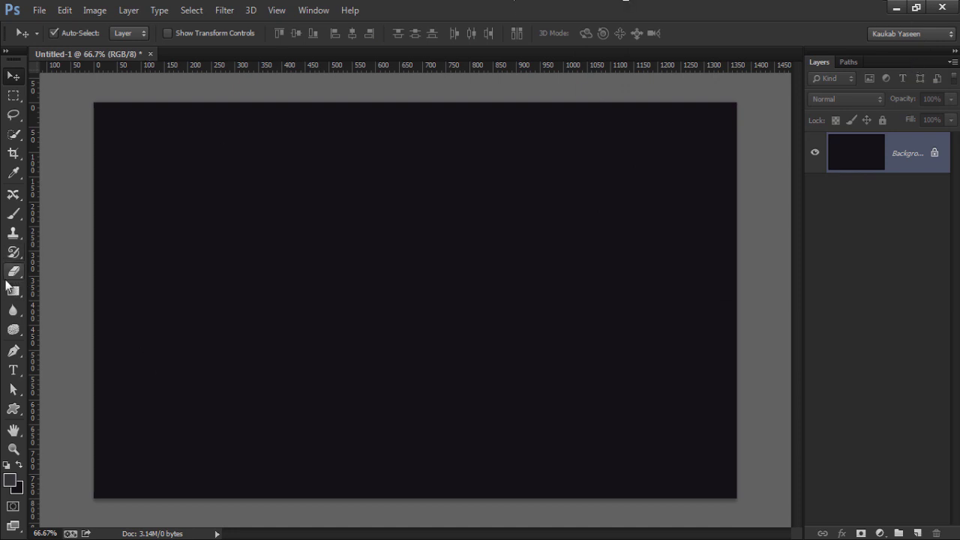
- Paint a soft grey brush glow twice at the canvas centre
{"action": "left_click", "coordinate": [13, 214]}
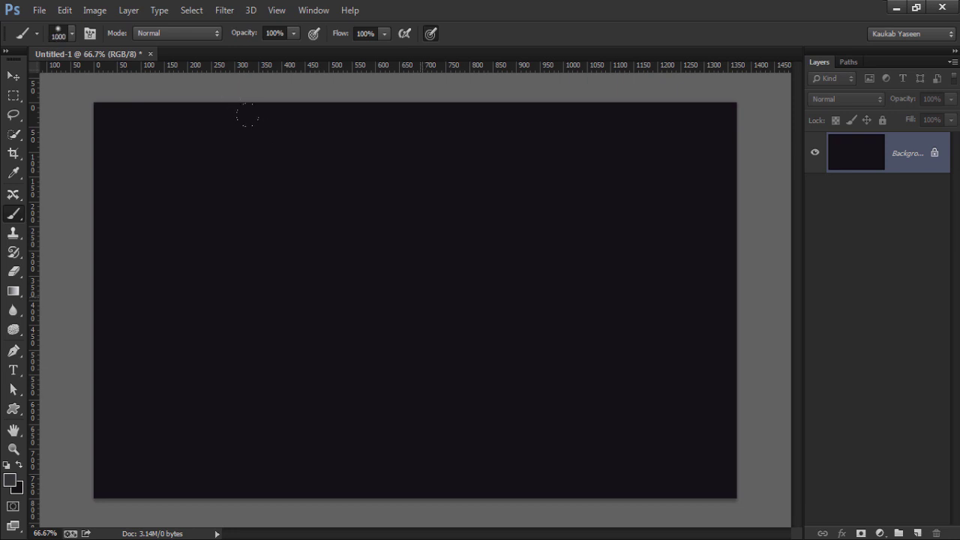
{"action": "left_click", "coordinate": [420, 288]}
{"action": "left_click", "coordinate": [420, 289]}
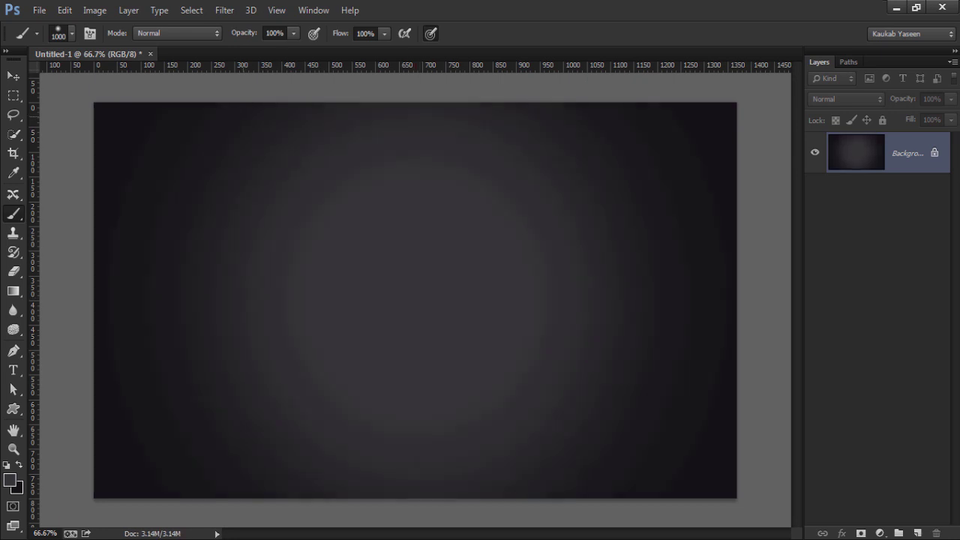
- Select the whole canvas and copy the image
{"action": "left_click", "coordinate": [13, 75]}
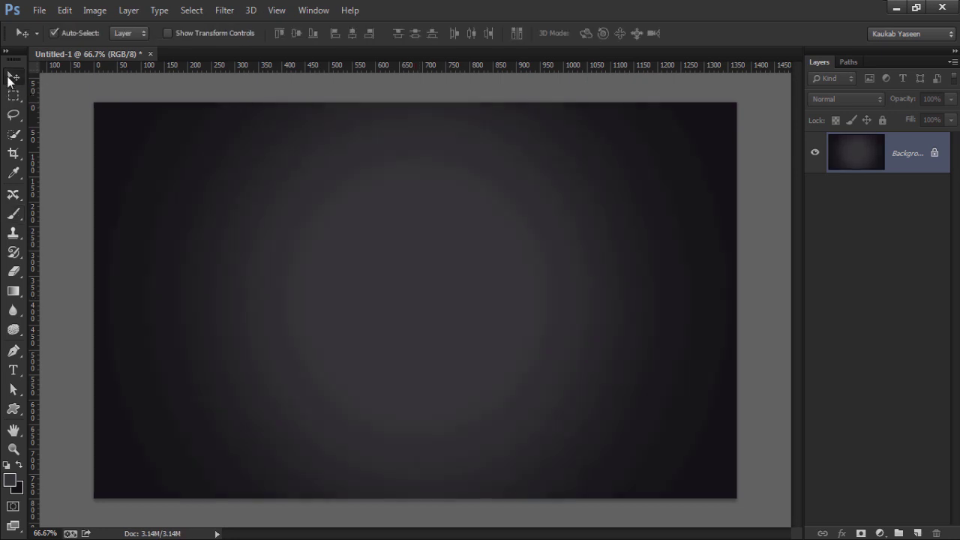
{"action": "left_click", "coordinate": [192, 11]}
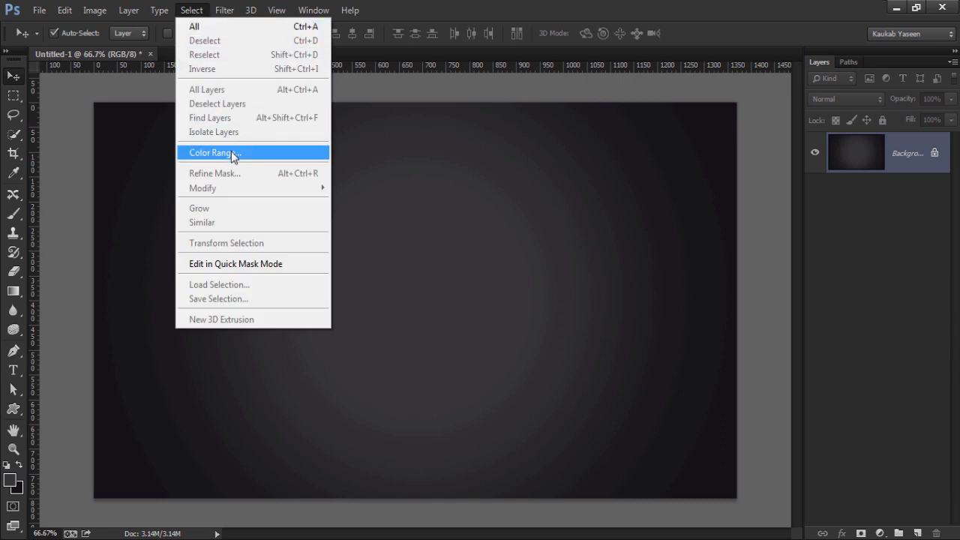
{"action": "left_click", "coordinate": [196, 28]}
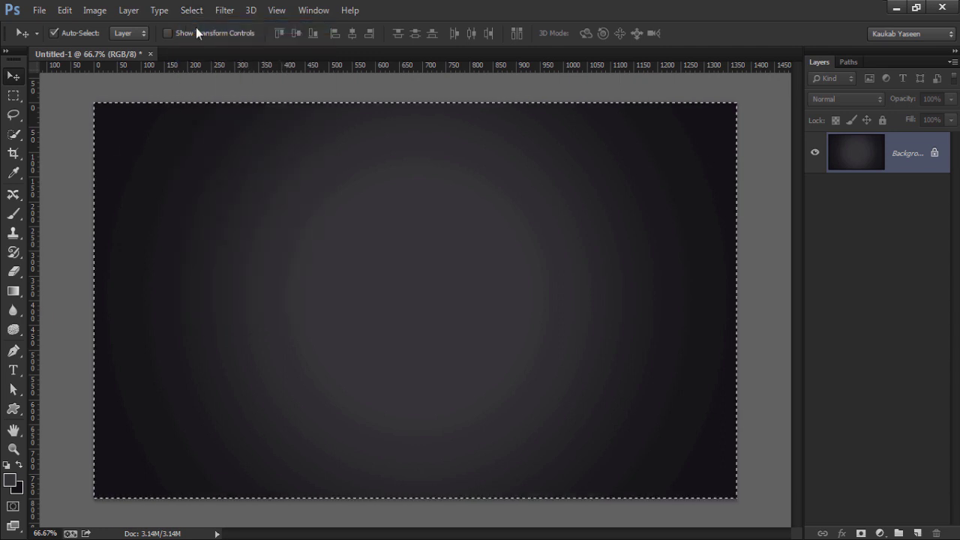
{"action": "left_click", "coordinate": [64, 10]}
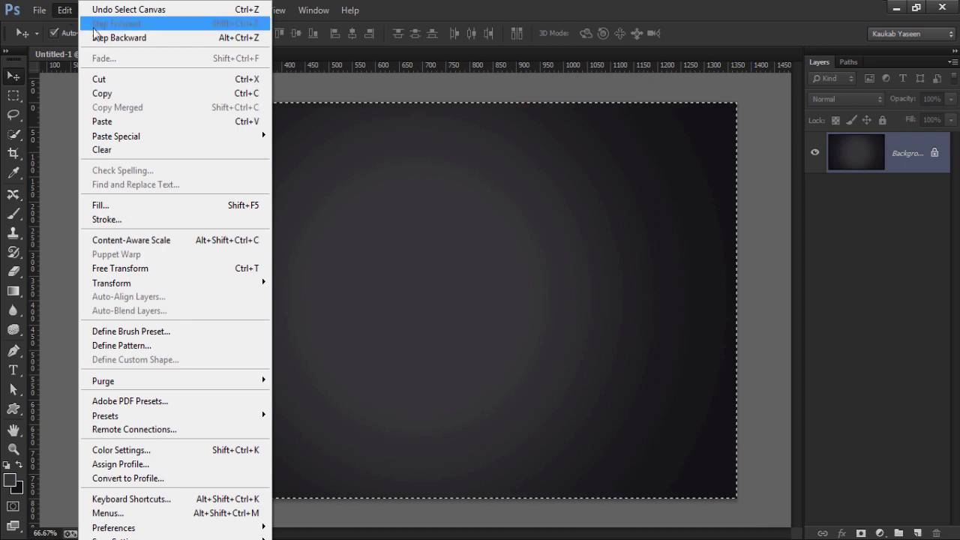
{"action": "left_click", "coordinate": [103, 93]}
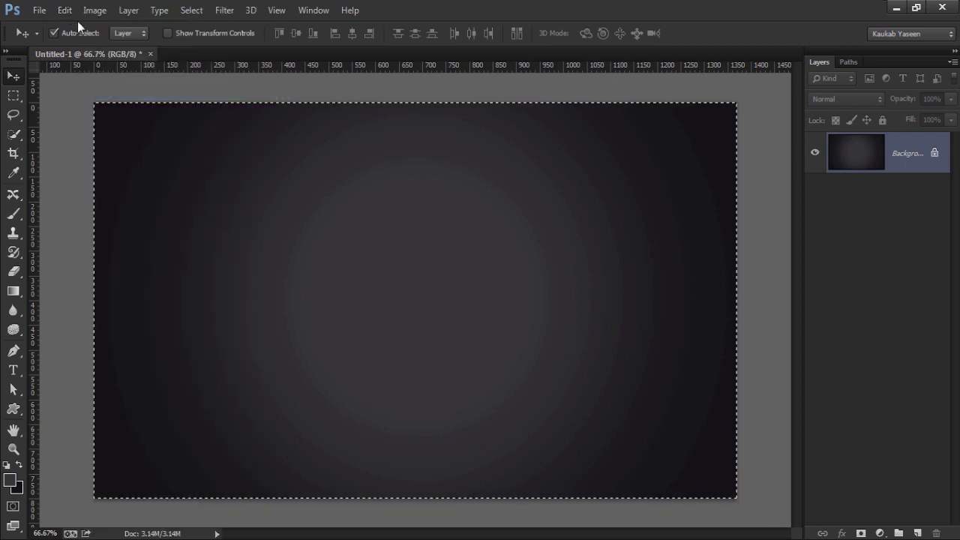
- Paste the Photoshop vignette into Illustrator, send it to back behind the ribbons, and deselect
{"action": "key", "text": "alt+Tab"}
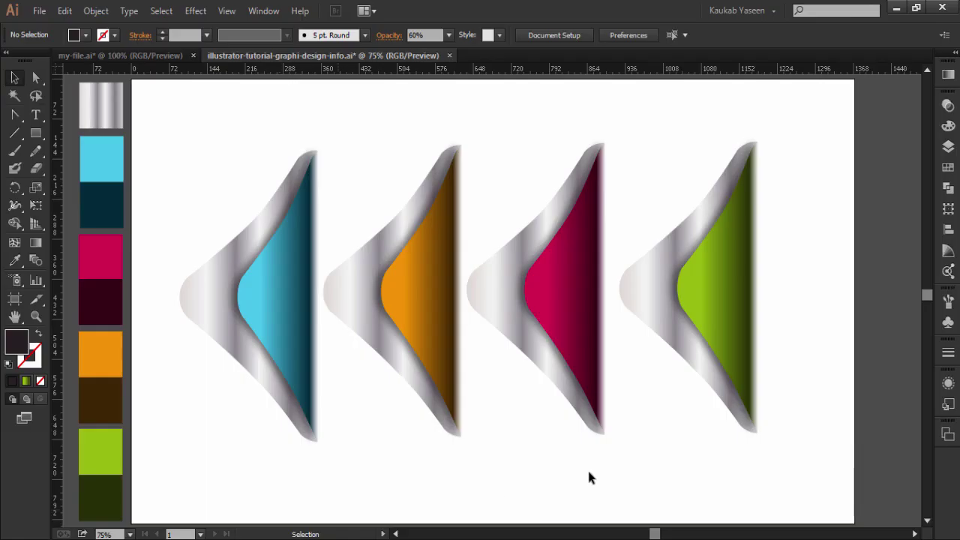
{"action": "left_click", "coordinate": [65, 10]}
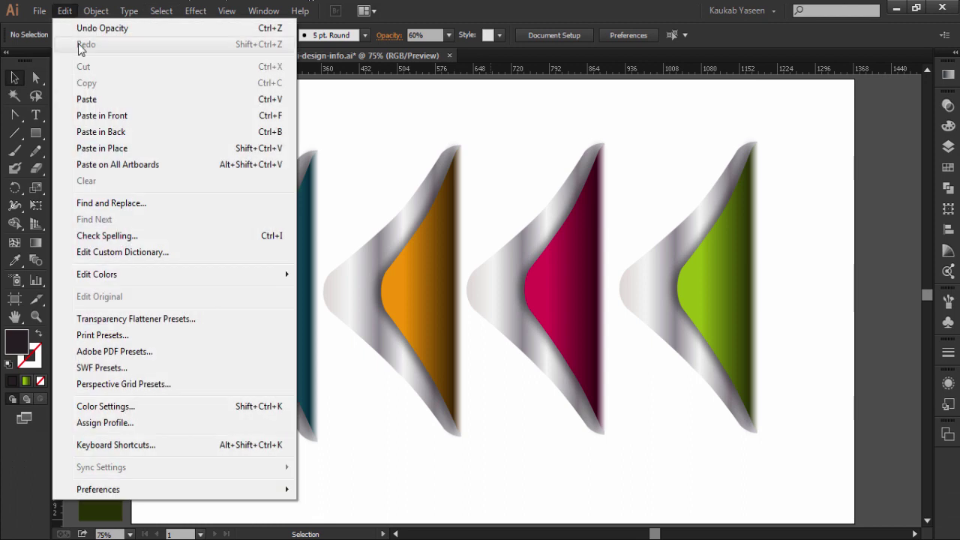
{"action": "left_click", "coordinate": [89, 99]}
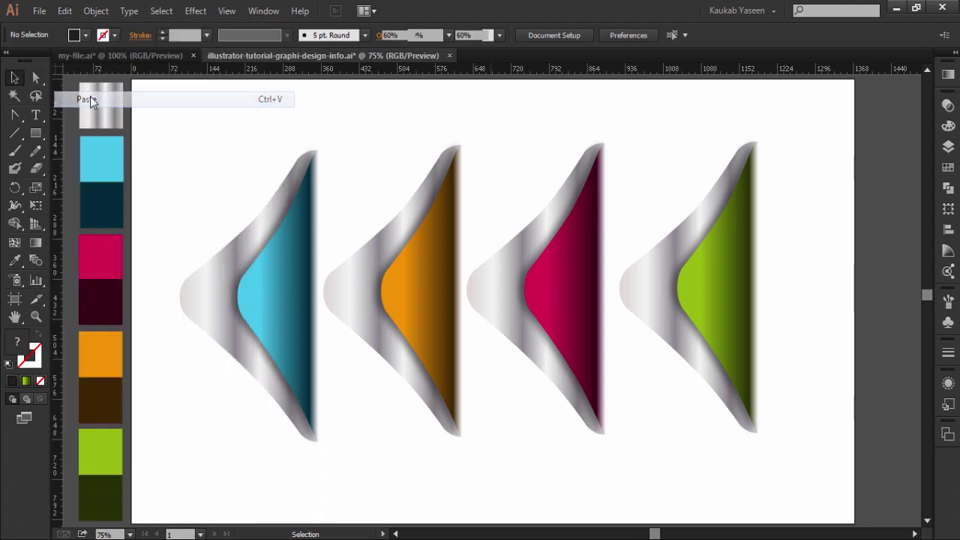
{"action": "right_click", "coordinate": [479, 291]}
{"action": "mouse_move", "coordinate": [512, 372]}
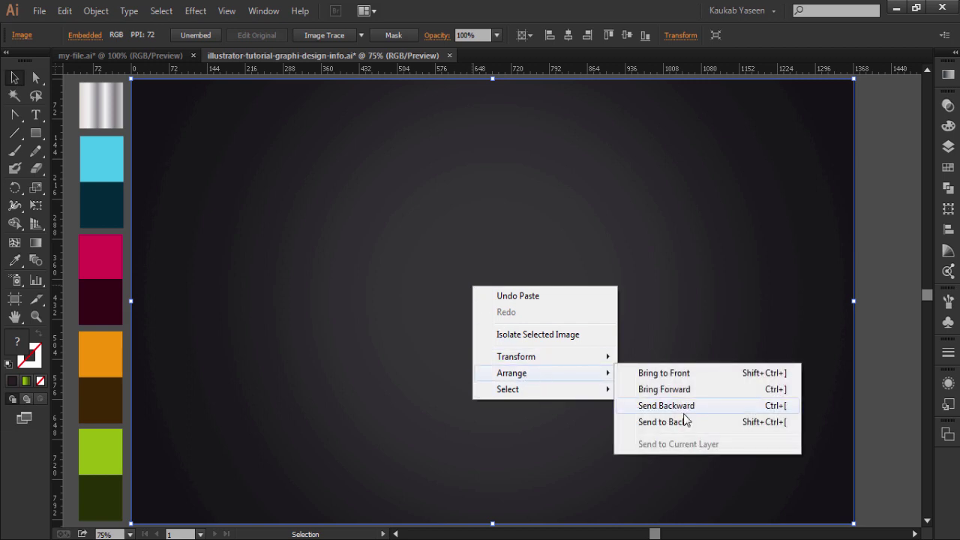
{"action": "left_click", "coordinate": [678, 422]}
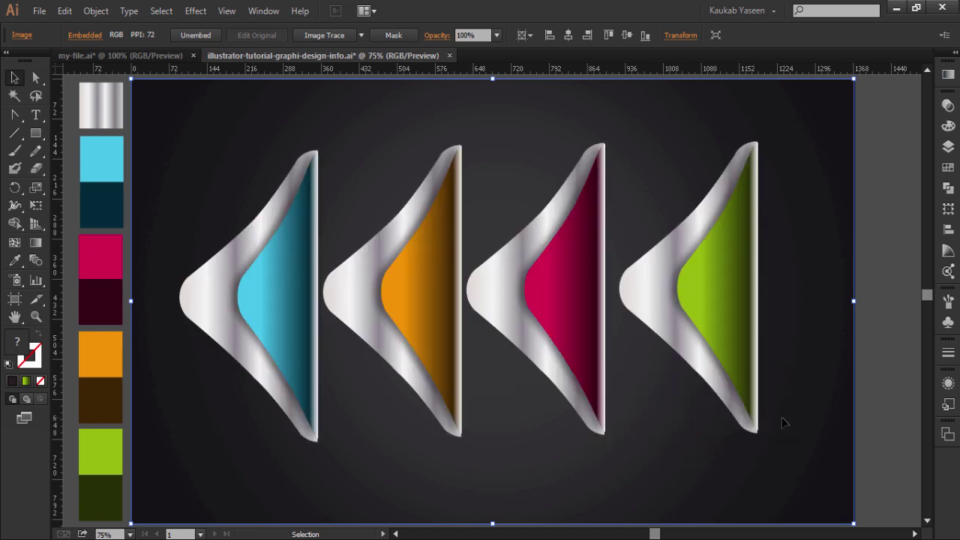
{"action": "key", "text": "ctrl+shift+a"}
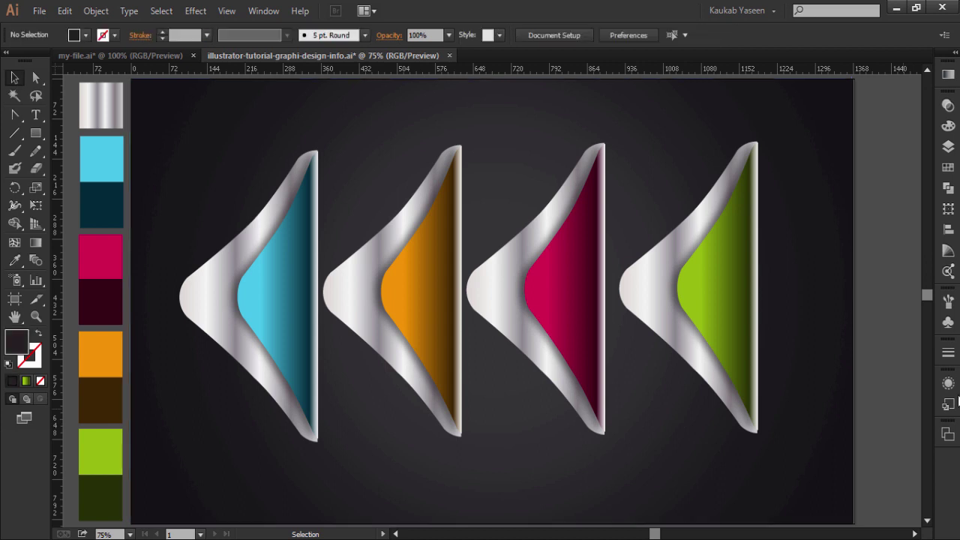
- Move the green ribbon's dark gradient point to about 76% and its midpoint to about 56%
{"action": "left_click", "coordinate": [714, 284]}
{"action": "left_click", "coordinate": [948, 75]}
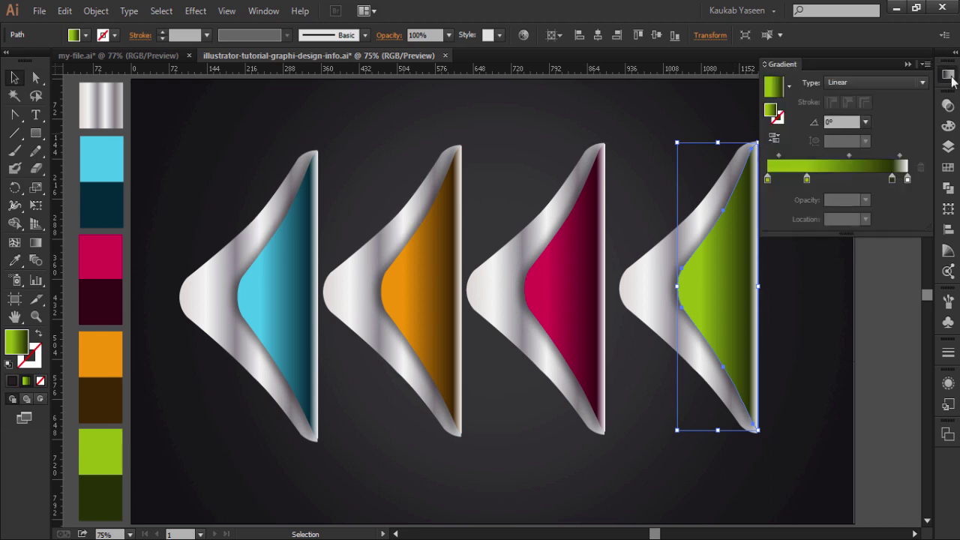
{"action": "left_click", "coordinate": [900, 157]}
{"action": "left_click_drag", "start_coordinate": [899, 156], "coordinate": [904, 156]}
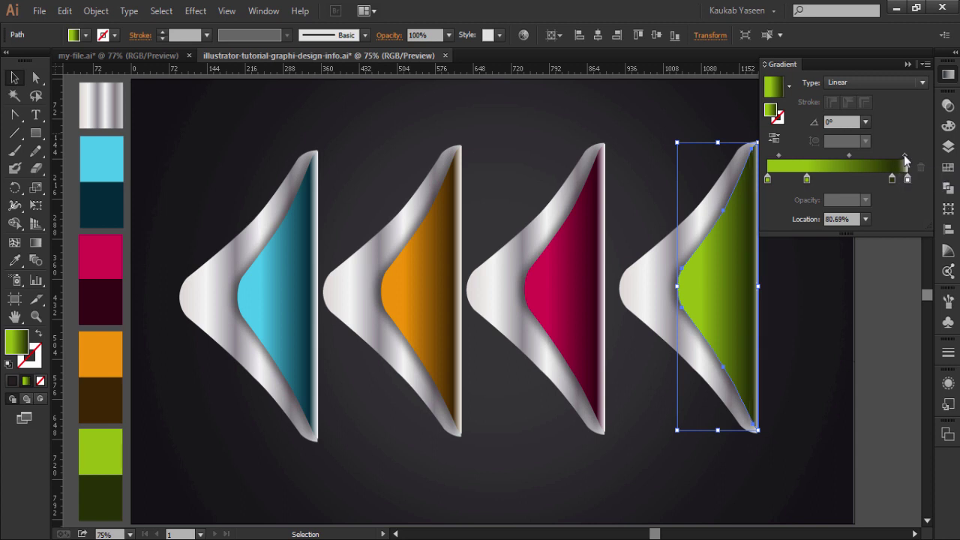
{"action": "left_click_drag", "start_coordinate": [903, 155], "coordinate": [904, 155]}
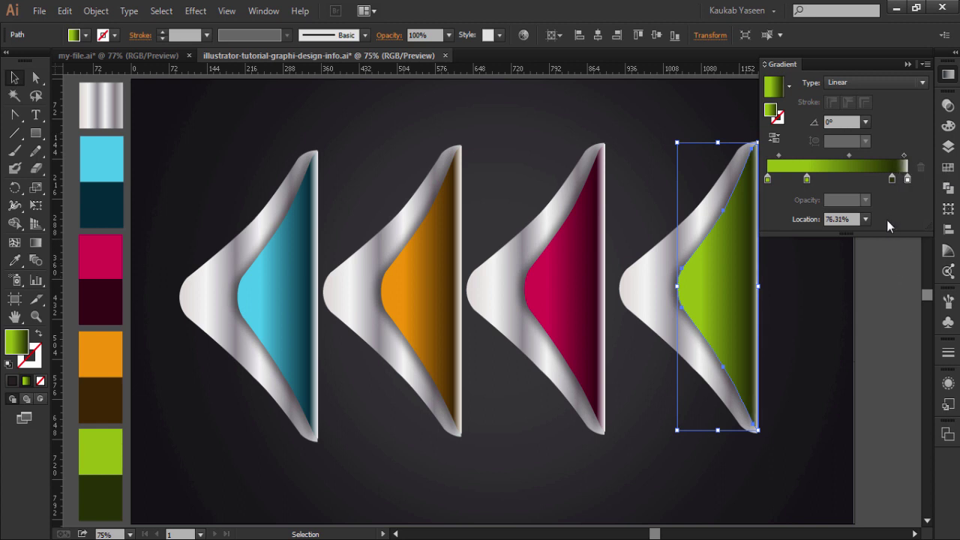
{"action": "left_click", "coordinate": [850, 155]}
{"action": "left_click_drag", "start_coordinate": [850, 155], "coordinate": [854, 155]}
{"action": "left_click", "coordinate": [906, 65]}
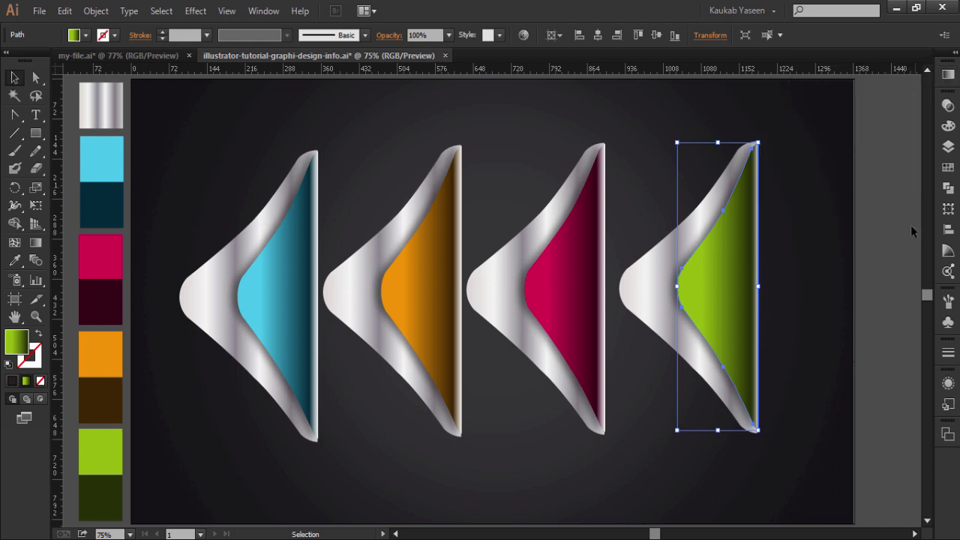
{"action": "left_click", "coordinate": [897, 238]}
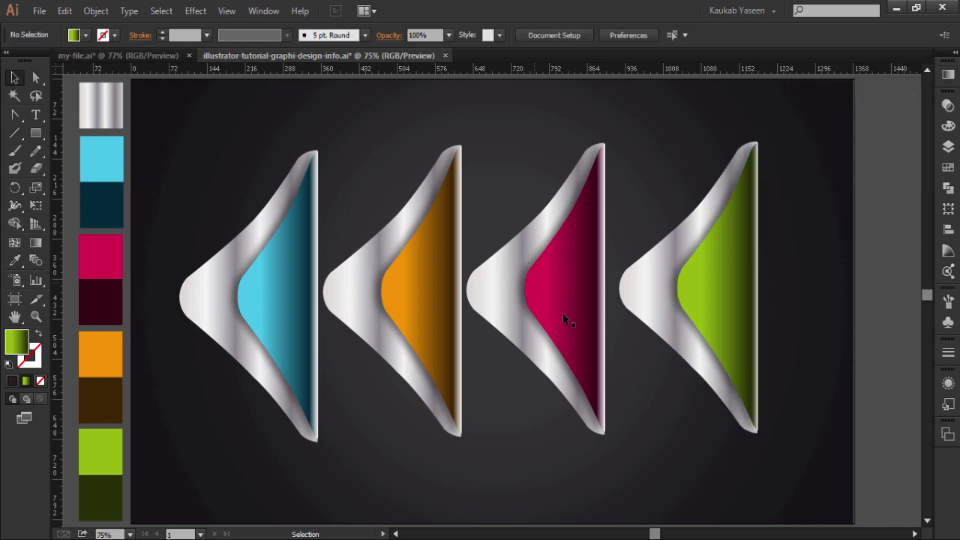
- Set the magenta ribbon's dark gradient point to 76.31% and its midpoint to about 55%
{"action": "left_click", "coordinate": [565, 293]}
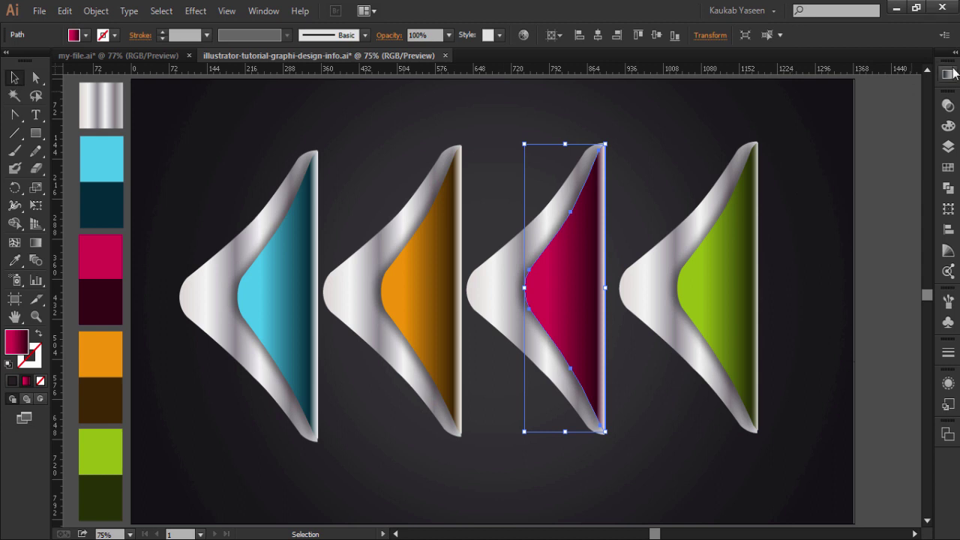
{"action": "left_click", "coordinate": [948, 105]}
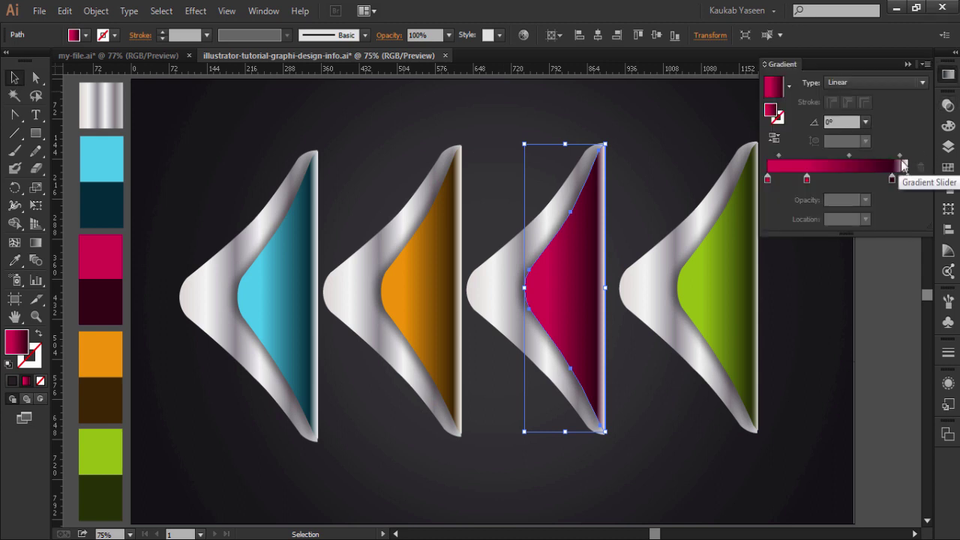
{"action": "left_click", "coordinate": [900, 155]}
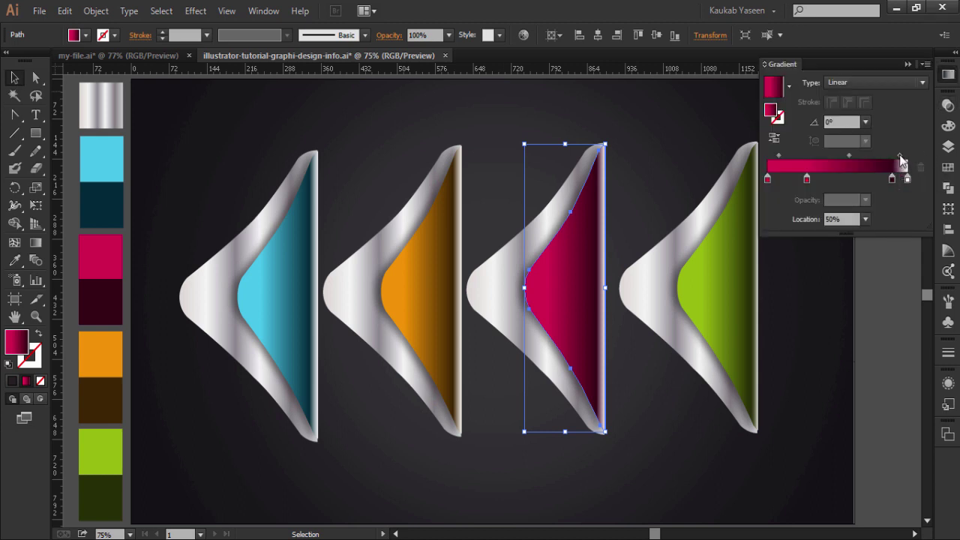
{"action": "left_click_drag", "start_coordinate": [900, 155], "coordinate": [904, 159]}
{"action": "left_click", "coordinate": [848, 156]}
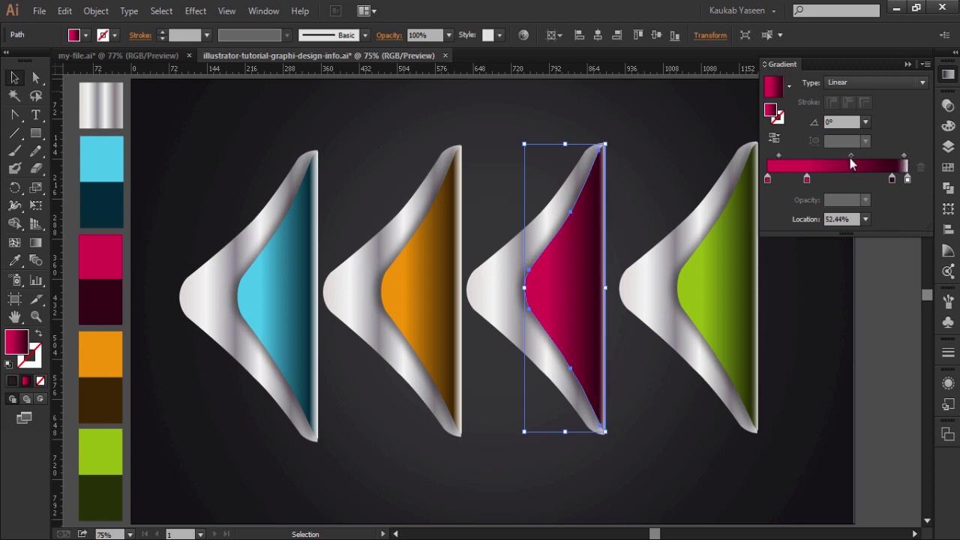
{"action": "left_click_drag", "start_coordinate": [849, 157], "coordinate": [852, 161]}
- Set the orange ribbon's dark gradient point to 76.31% and its midpoint to 56.5%
{"action": "left_click", "coordinate": [411, 275]}
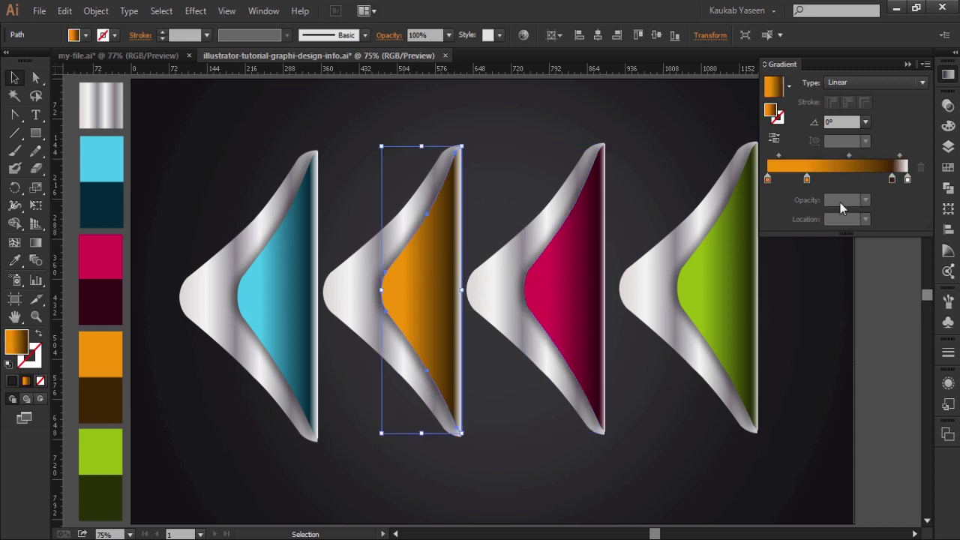
{"action": "left_click", "coordinate": [901, 159]}
{"action": "left_click_drag", "start_coordinate": [903, 155], "coordinate": [904, 155]}
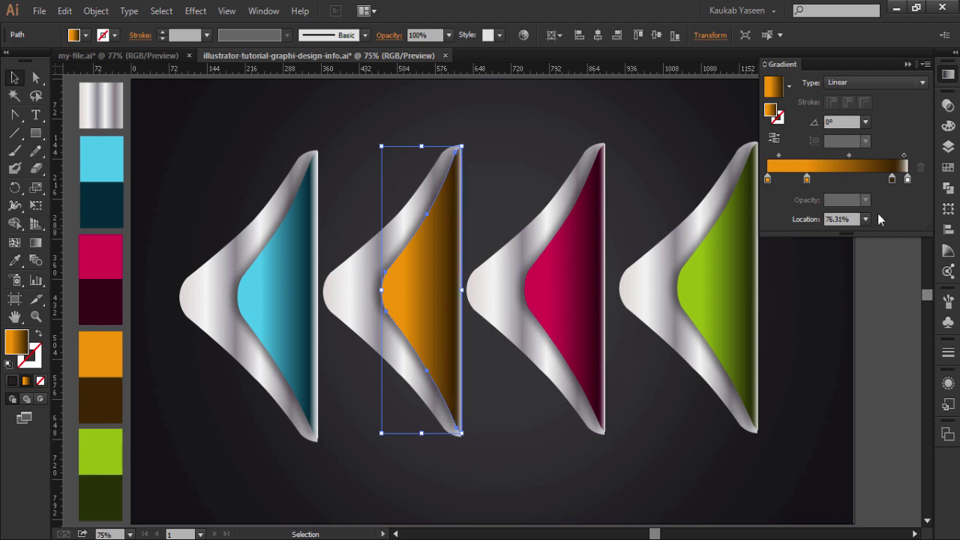
{"action": "left_click", "coordinate": [850, 155]}
{"action": "left_click_drag", "start_coordinate": [851, 156], "coordinate": [855, 155]}
- Nudge the blue ribbon's gradient midpoint right to about 59%
{"action": "left_click", "coordinate": [299, 287]}
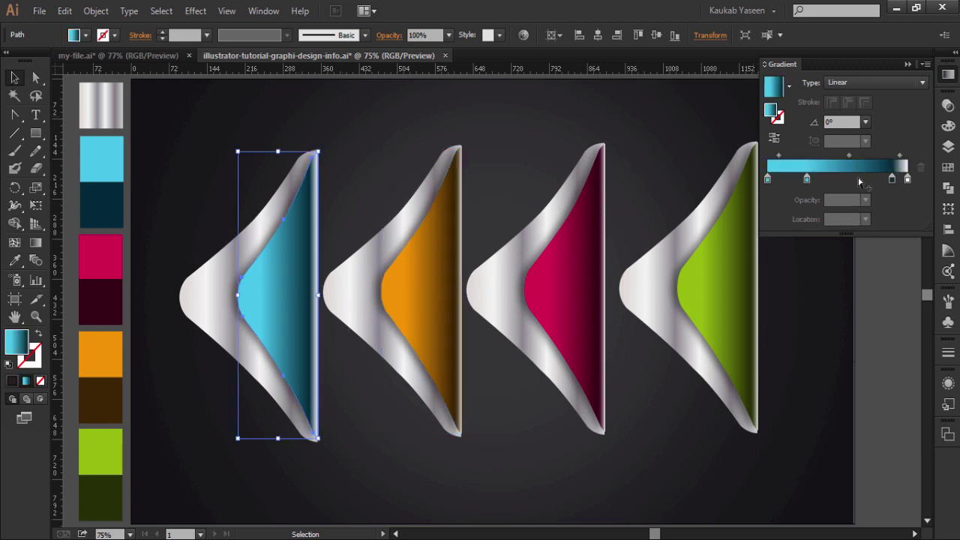
{"action": "left_click", "coordinate": [900, 156]}
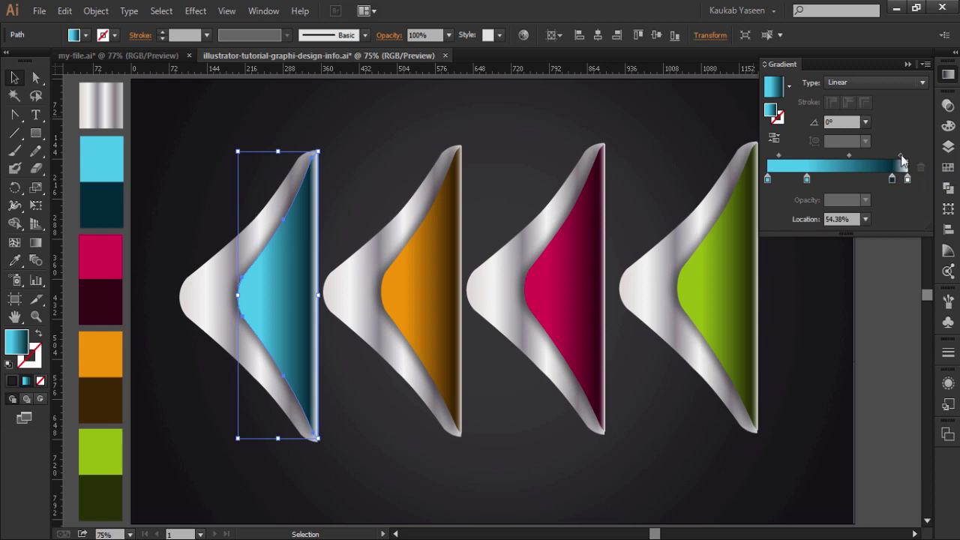
{"action": "left_click_drag", "start_coordinate": [901, 154], "coordinate": [853, 155]}
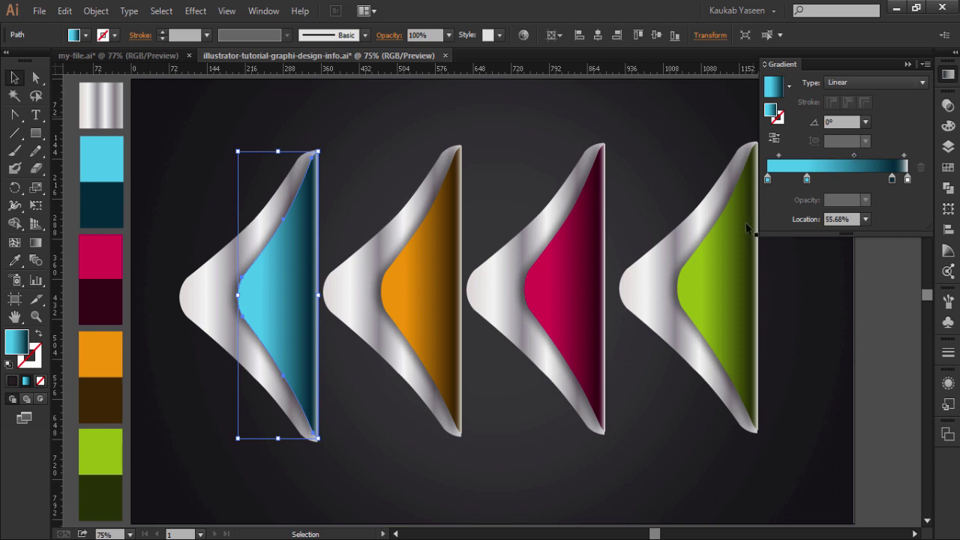
{"action": "left_click", "coordinate": [533, 141]}
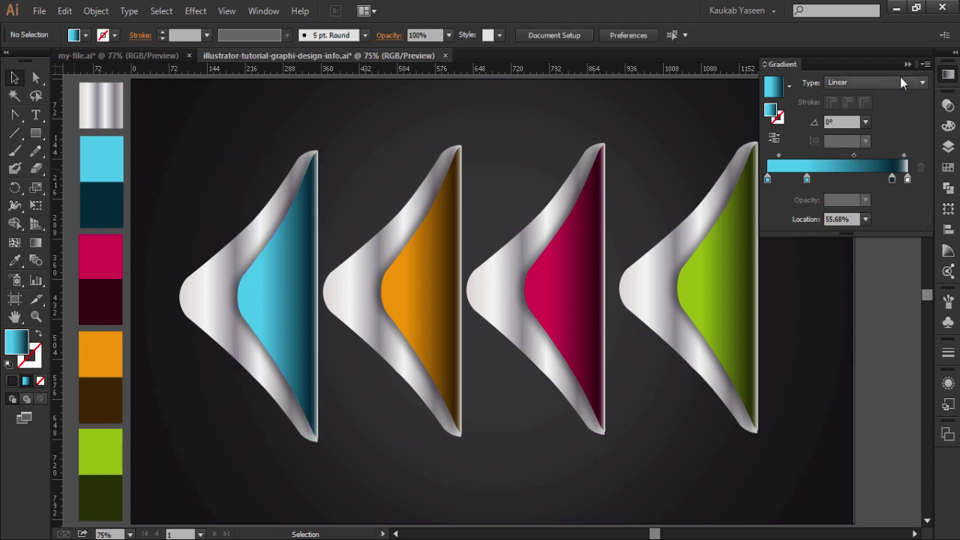
{"action": "left_click", "coordinate": [906, 64]}
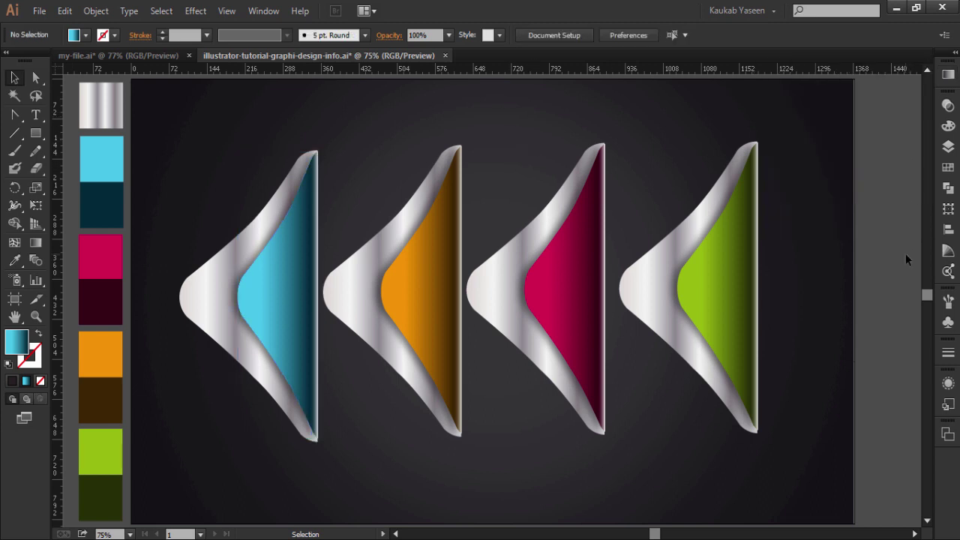
- Move the dark colour stop to 90.24% in the green and magenta ribbon gradients
{"action": "left_click", "coordinate": [721, 285]}
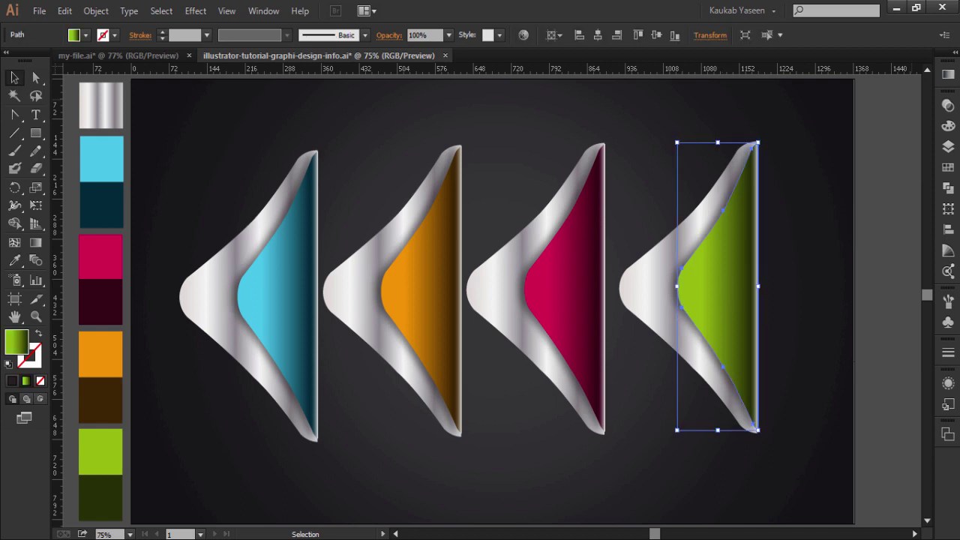
{"action": "left_click", "coordinate": [948, 74]}
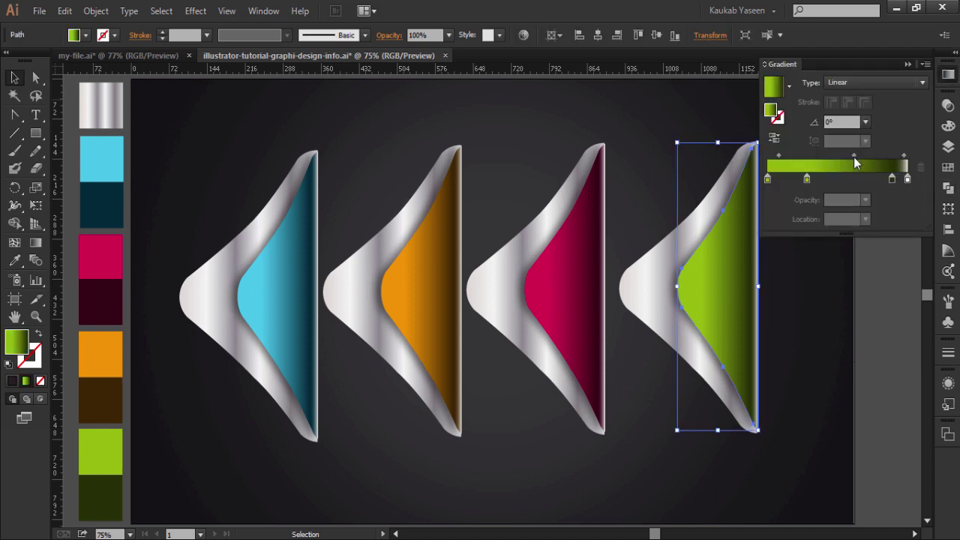
{"action": "left_click", "coordinate": [853, 155]}
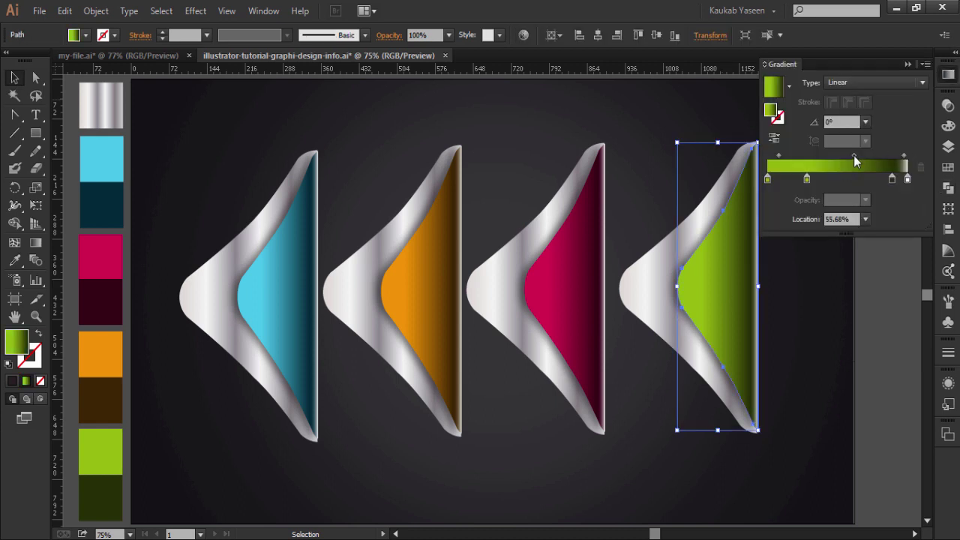
{"action": "left_click", "coordinate": [892, 180]}
{"action": "left_click_drag", "start_coordinate": [893, 180], "coordinate": [895, 180]}
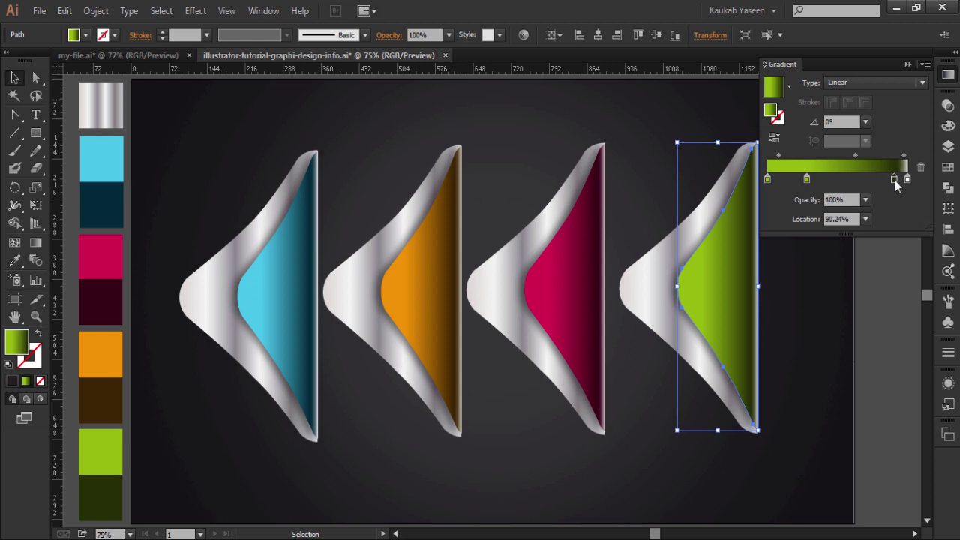
{"action": "left_click", "coordinate": [590, 275]}
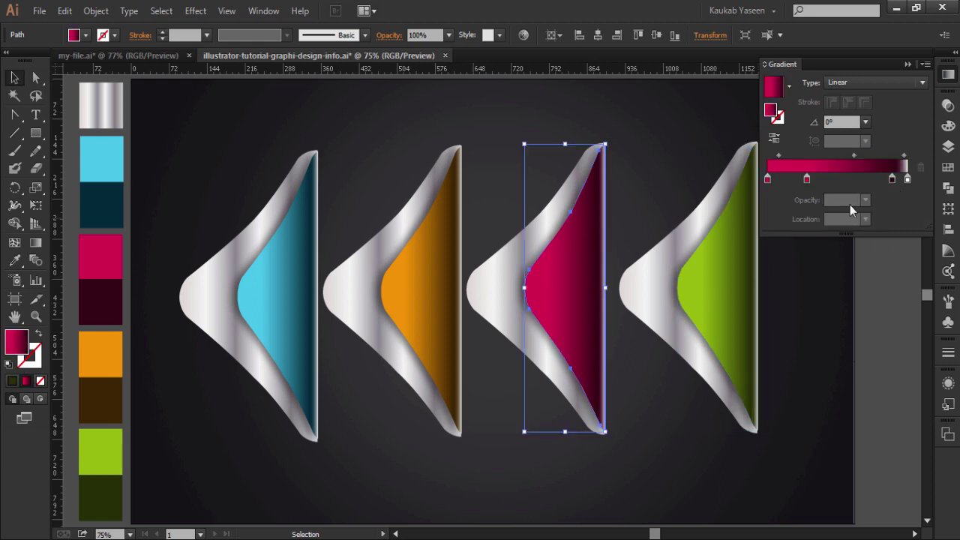
{"action": "left_click", "coordinate": [891, 179]}
{"action": "left_click_drag", "start_coordinate": [892, 179], "coordinate": [894, 180]}
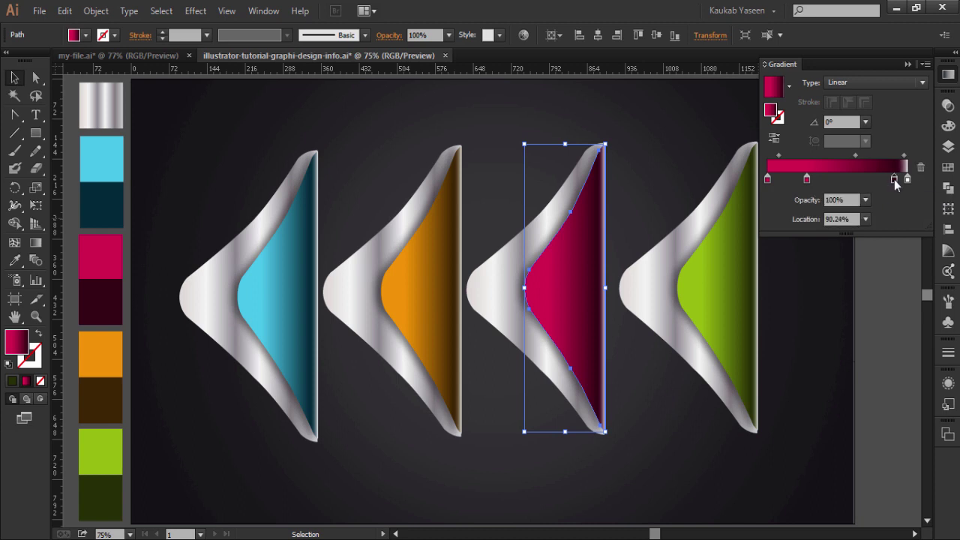
- Move the dark colour stop to about 90.24% in the orange and blue ribbon gradients
{"action": "left_click", "coordinate": [428, 302]}
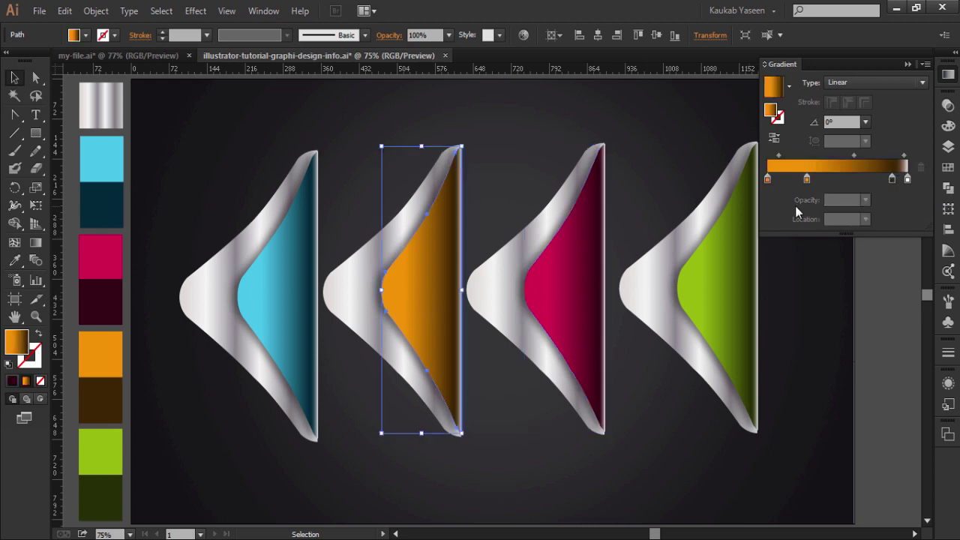
{"action": "left_click", "coordinate": [893, 179]}
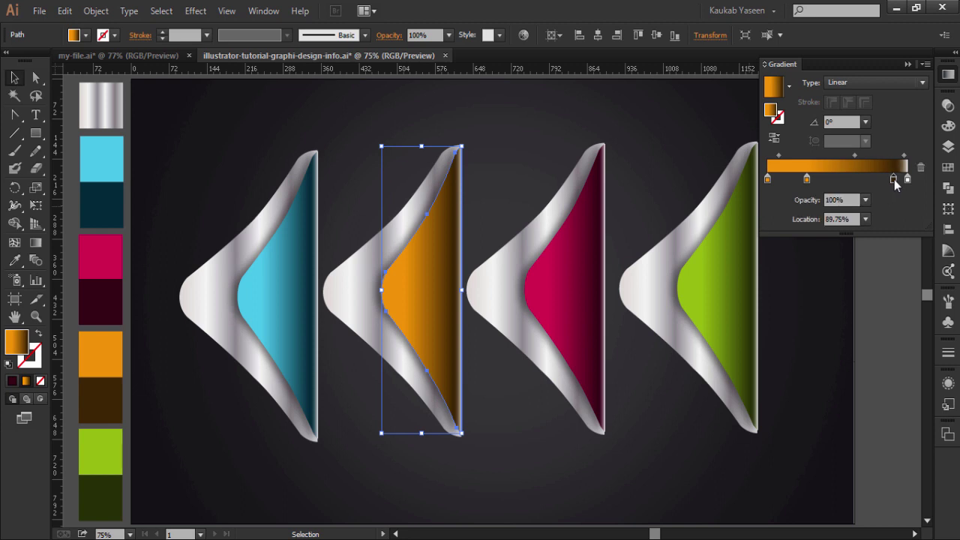
{"action": "left_click_drag", "start_coordinate": [894, 179], "coordinate": [894, 179]}
{"action": "left_click", "coordinate": [299, 297]}
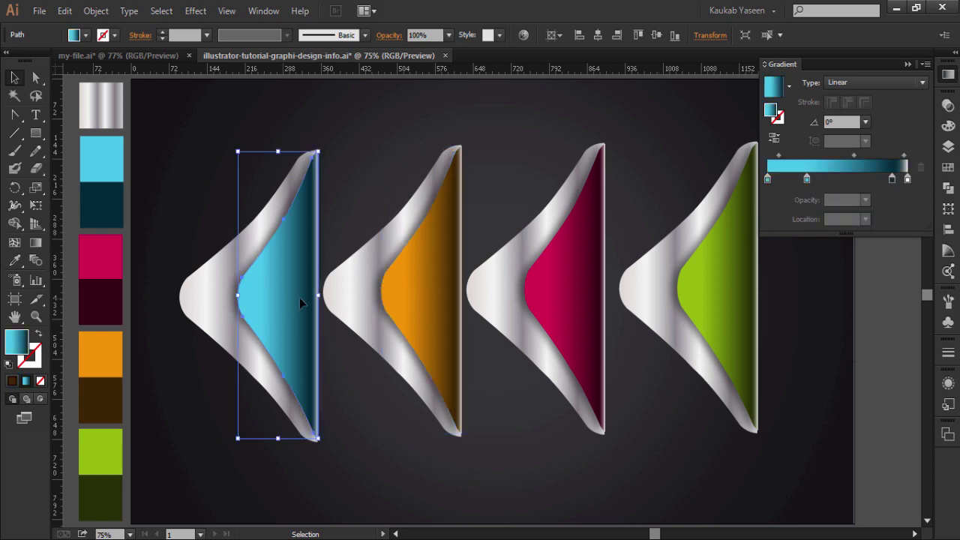
{"action": "left_click", "coordinate": [891, 179]}
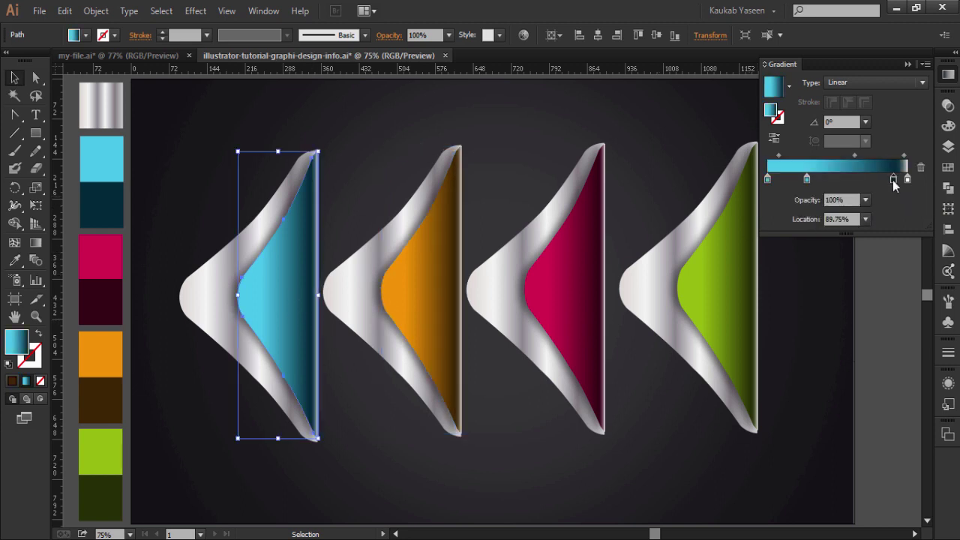
{"action": "left_click_drag", "start_coordinate": [893, 180], "coordinate": [893, 180]}
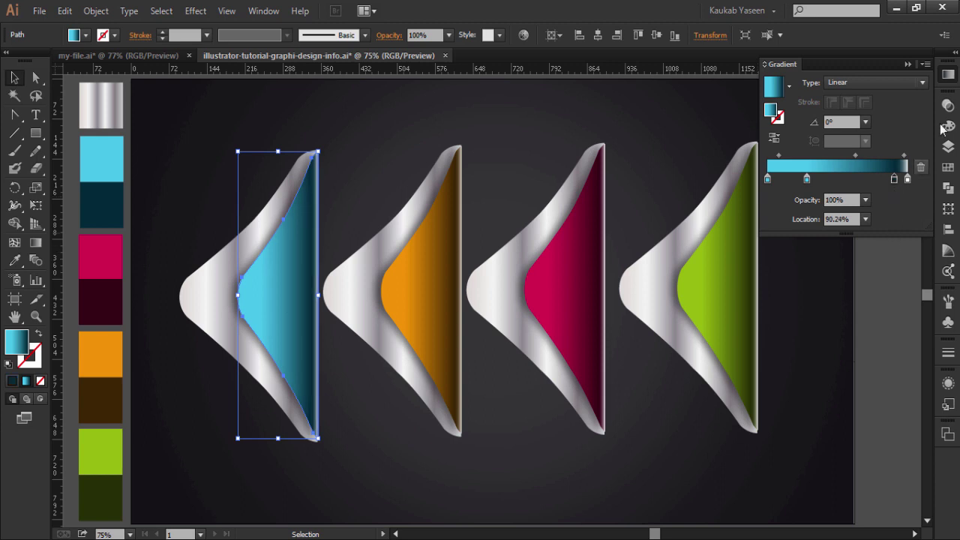
{"action": "left_click", "coordinate": [908, 64]}
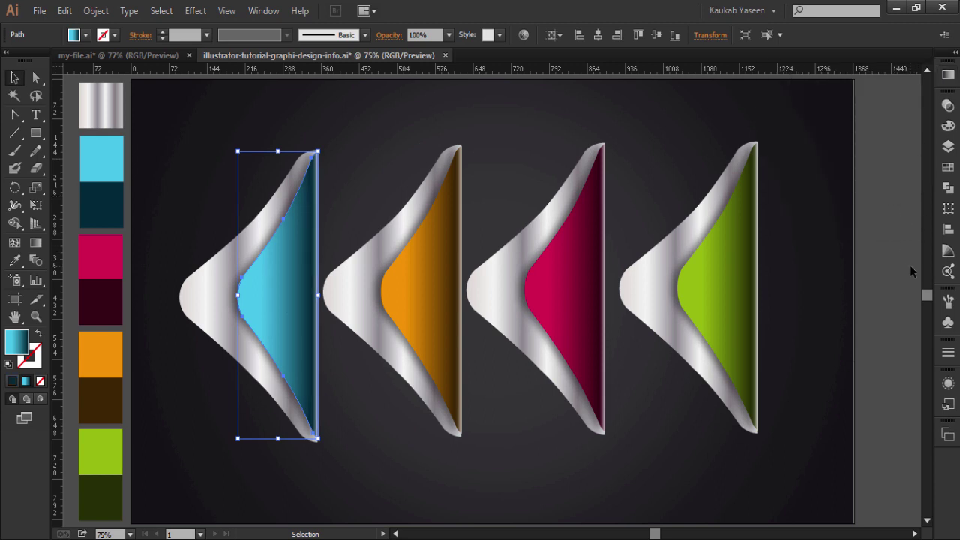
- Align the four ribbons on their vertical centres, space them evenly, and group them
{"action": "left_click", "coordinate": [801, 259]}
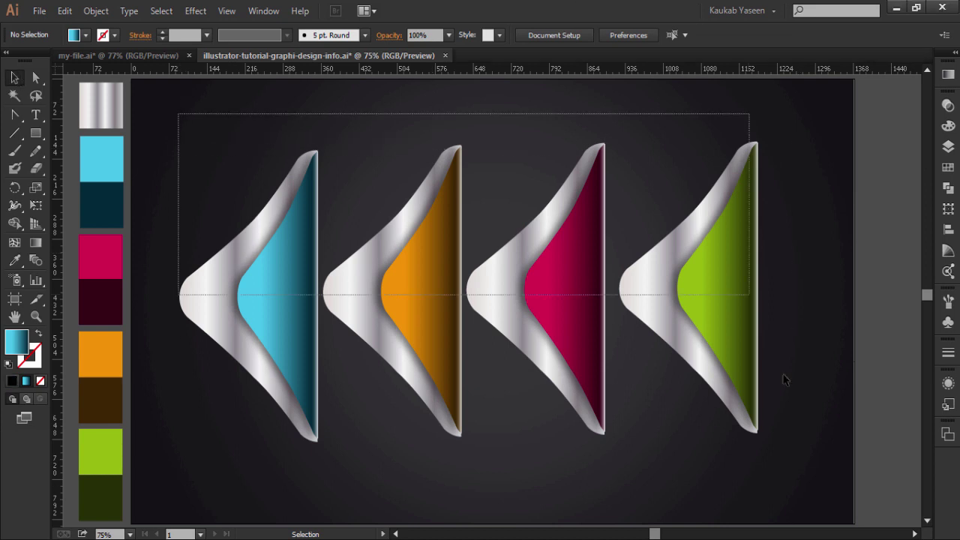
{"action": "left_click_drag", "start_coordinate": [193, 115], "coordinate": [816, 442]}
{"action": "left_click", "coordinate": [552, 35]}
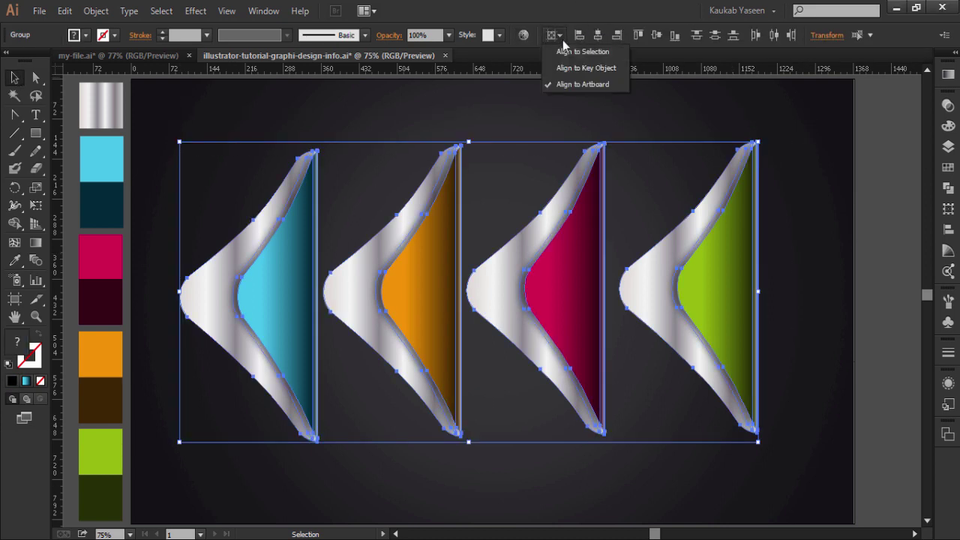
{"action": "left_click", "coordinate": [565, 50]}
{"action": "left_click", "coordinate": [657, 35]}
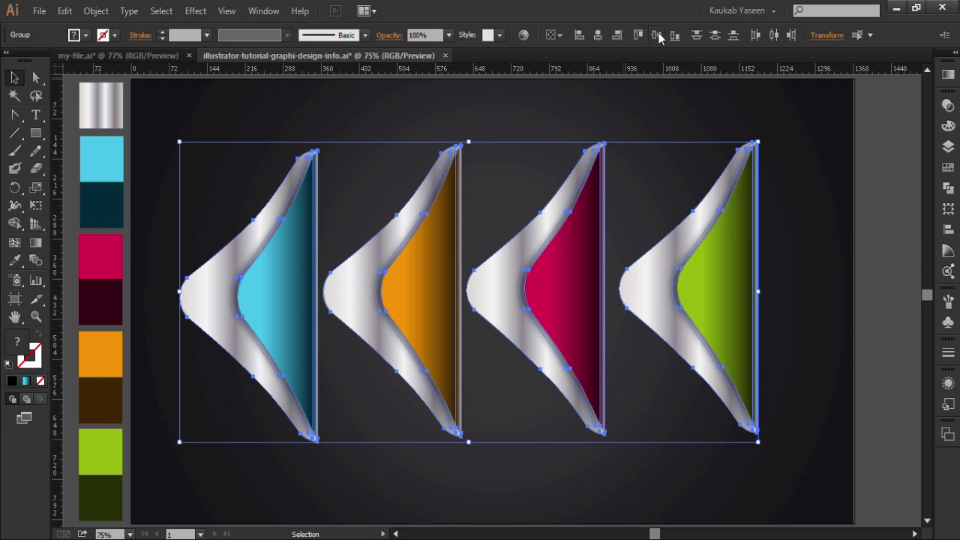
{"action": "left_click", "coordinate": [658, 36]}
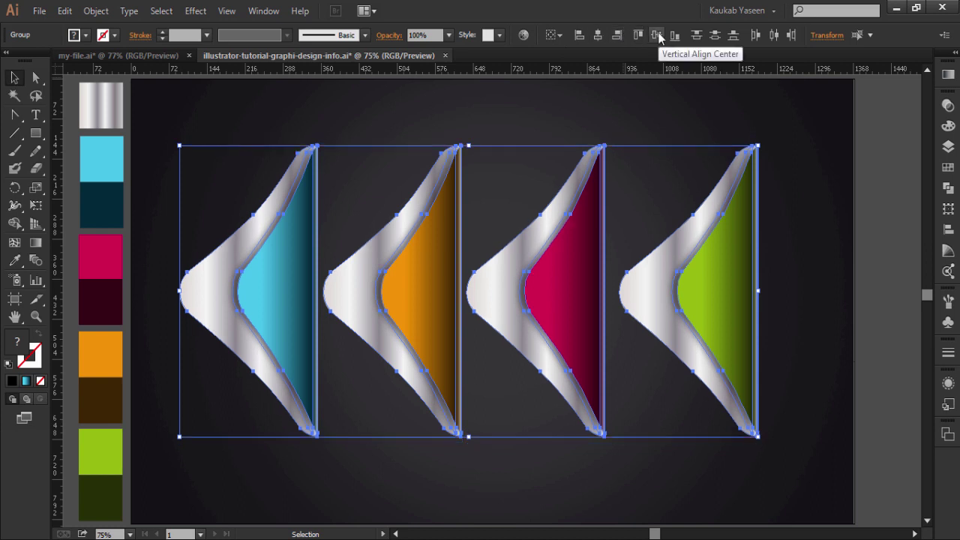
{"action": "left_click", "coordinate": [774, 35]}
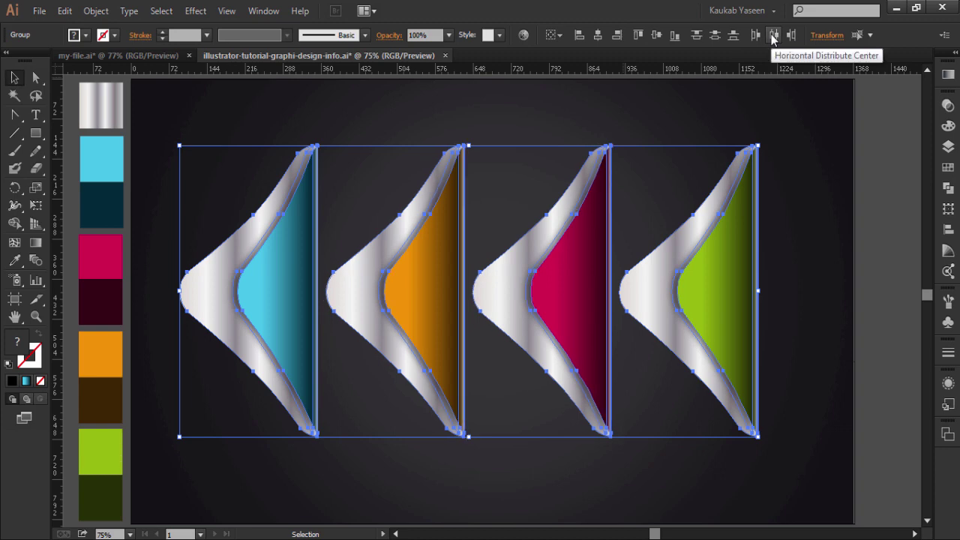
{"action": "right_click", "coordinate": [576, 239]}
{"action": "left_click", "coordinate": [618, 308]}
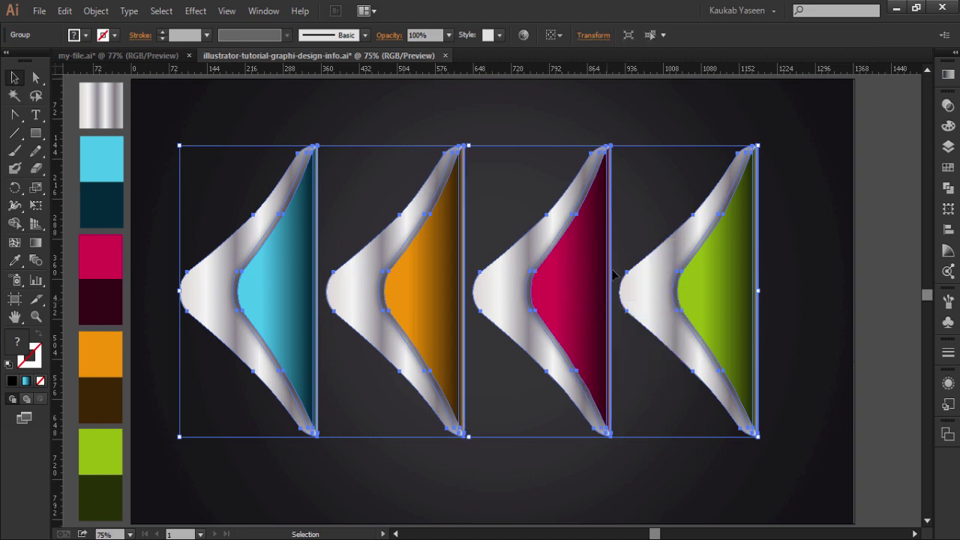
- Centre the ribbon group horizontally and vertically on the artboard
{"action": "left_click", "coordinate": [562, 35]}
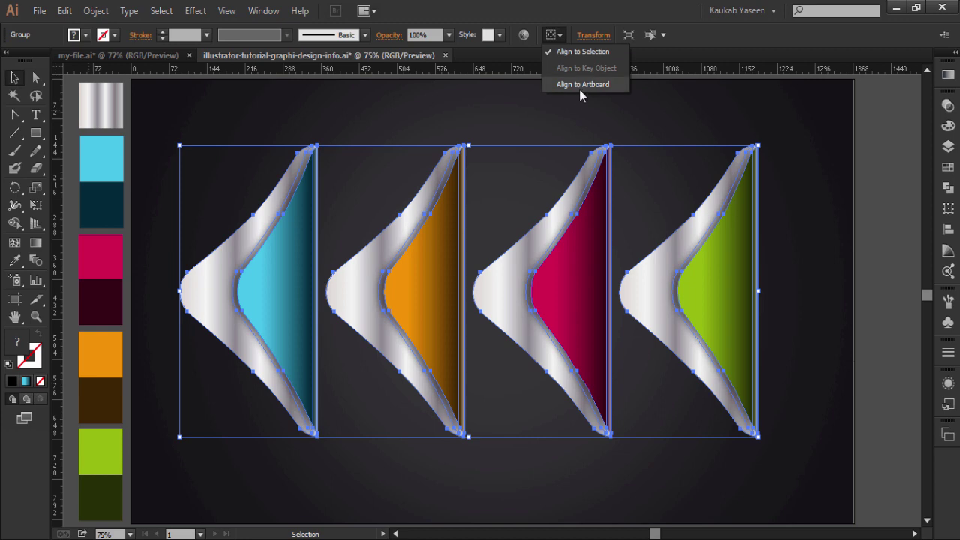
{"action": "left_click", "coordinate": [579, 90]}
{"action": "left_click", "coordinate": [597, 36]}
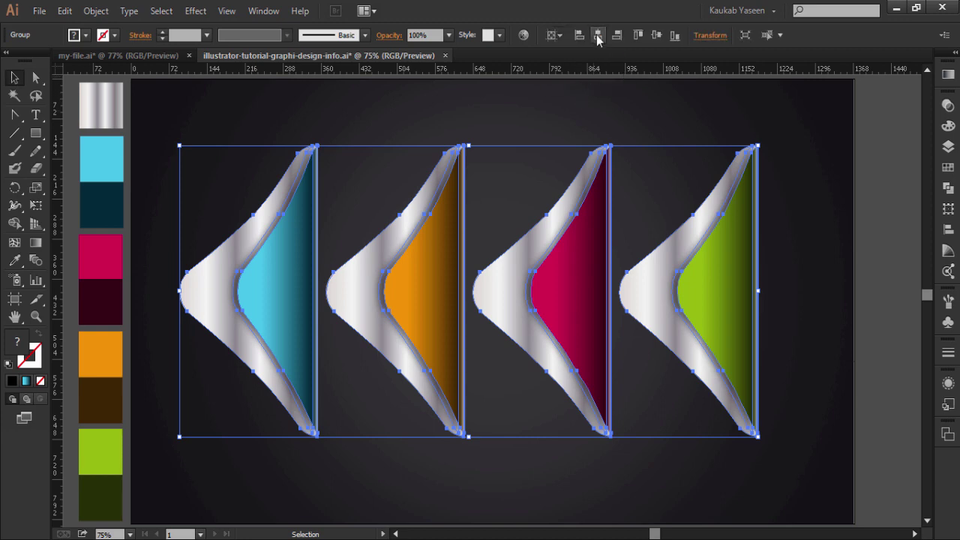
{"action": "left_click", "coordinate": [656, 35]}
{"action": "left_click", "coordinate": [656, 36]}
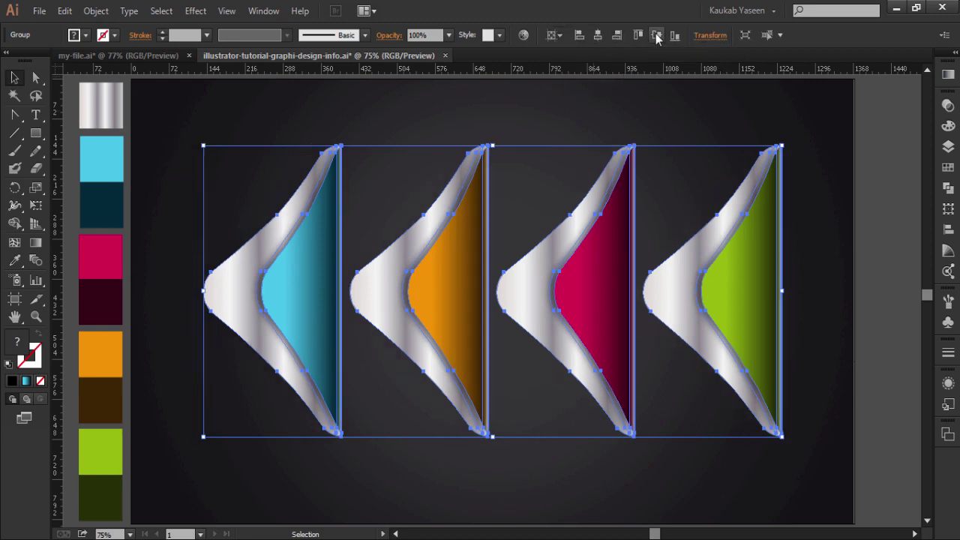
{"action": "left_click", "coordinate": [656, 35]}
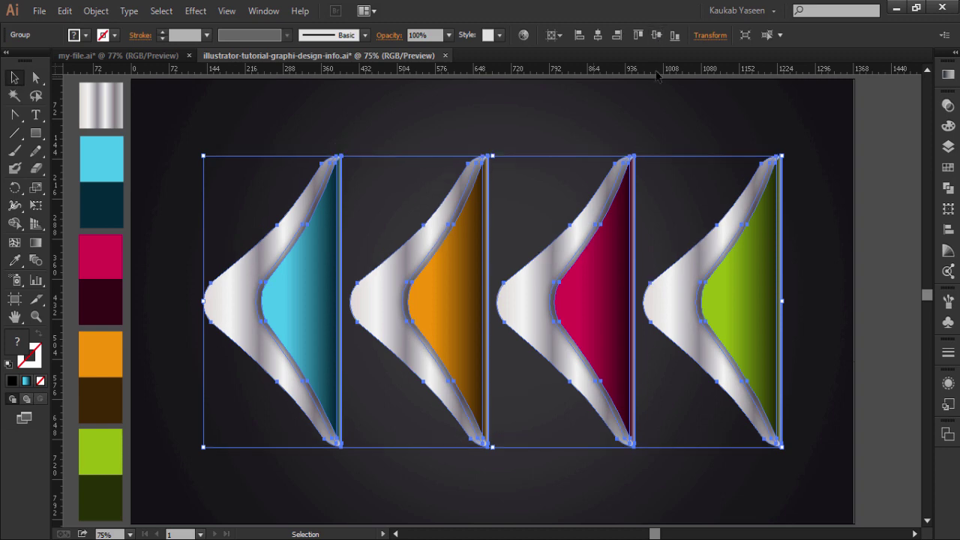
{"action": "left_click", "coordinate": [601, 107]}
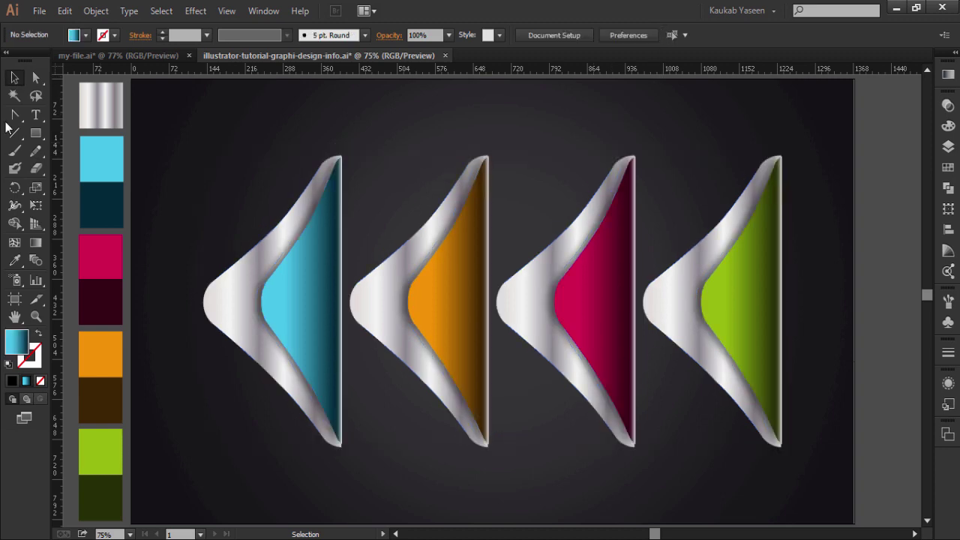
- Type a '01' label, place it on the blue ribbon's panel, and make it white
{"action": "left_click", "coordinate": [36, 115]}
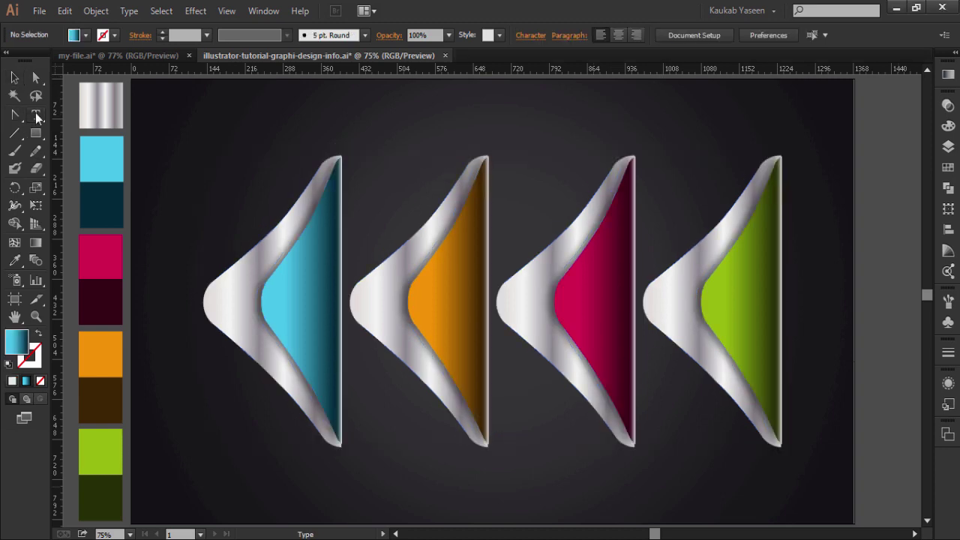
{"action": "left_click", "coordinate": [219, 157]}
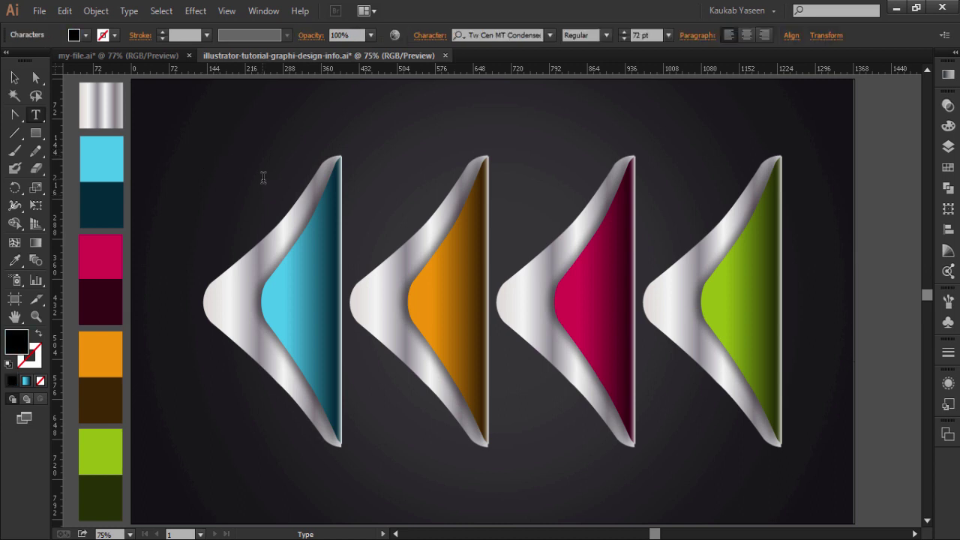
{"action": "type", "text": "01"}
{"action": "left_click", "coordinate": [13, 78]}
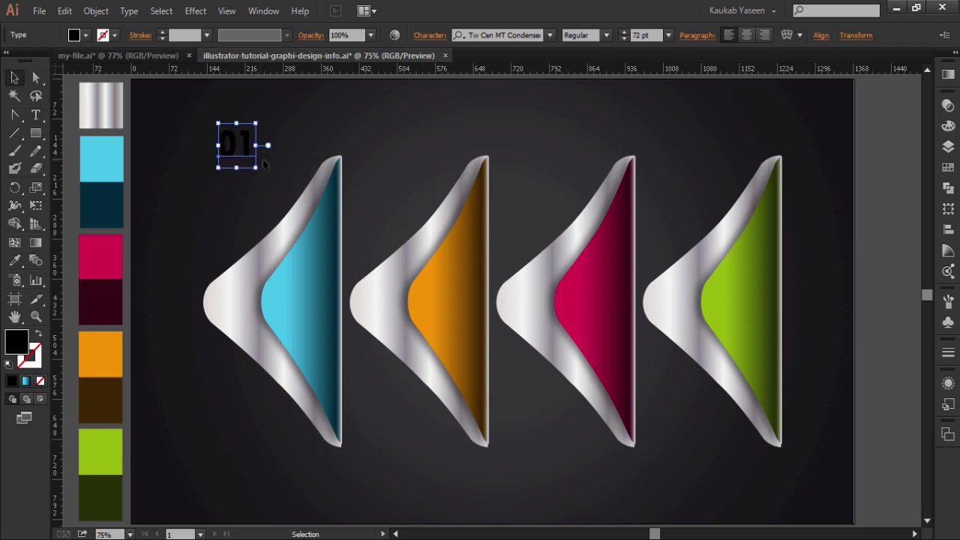
{"action": "left_click_drag", "start_coordinate": [247, 142], "coordinate": [316, 290]}
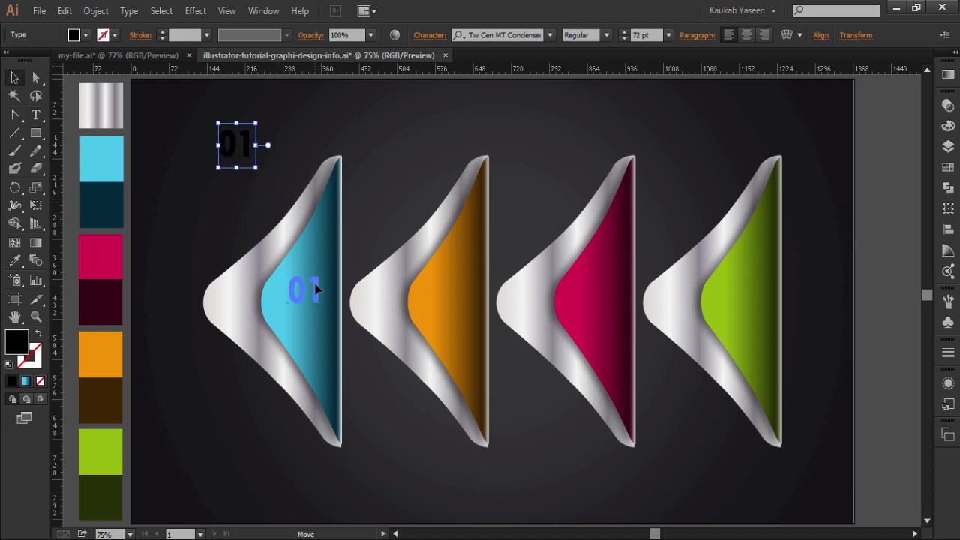
{"action": "left_click_drag", "start_coordinate": [315, 289], "coordinate": [316, 278]}
{"action": "left_click", "coordinate": [87, 35]}
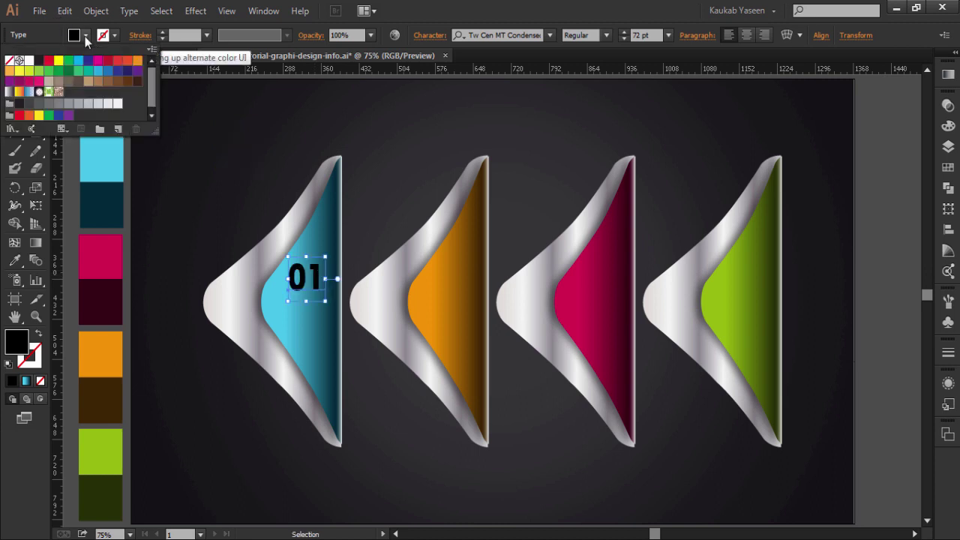
{"action": "left_click", "coordinate": [108, 103]}
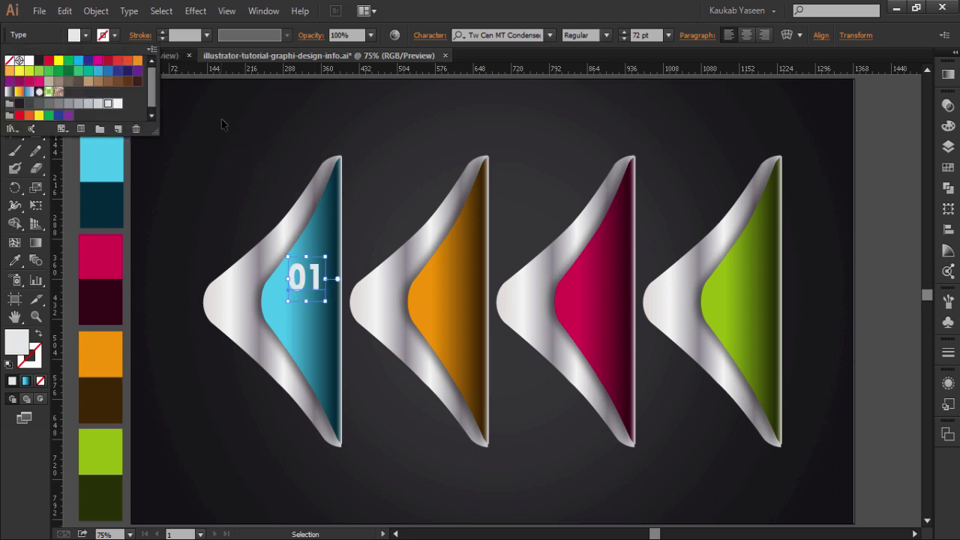
{"action": "left_click", "coordinate": [316, 280]}
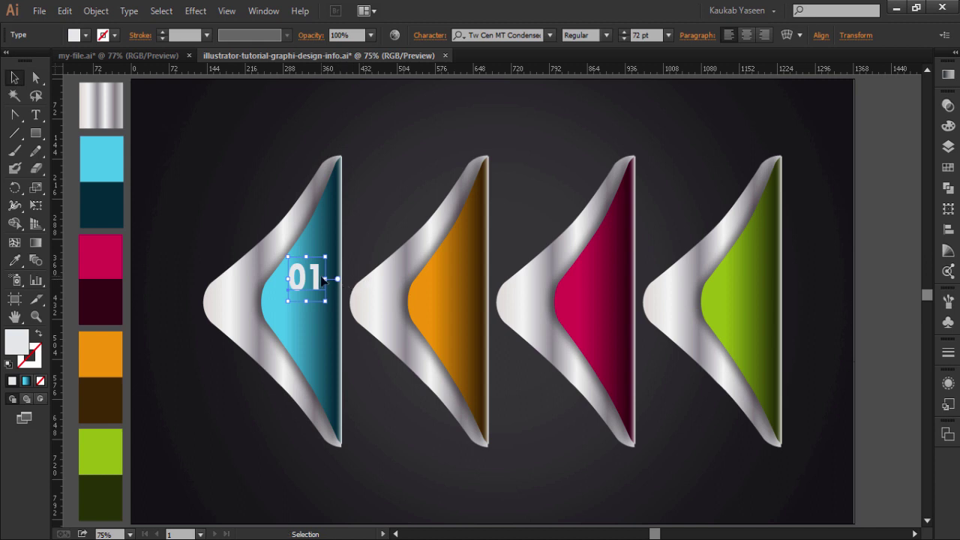
- Copy the 01 label onto the other ribbons and change the copies to 02, 03 and 04
{"action": "mouse_move", "coordinate": [317, 279]}
{"action": "left_mouse_down"}
{"action": "mouse_move", "coordinate": [461, 288]}
{"action": "mouse_move", "coordinate": [540, 275]}
{"action": "mouse_move", "coordinate": [759, 277]}
{"action": "left_mouse_up"}
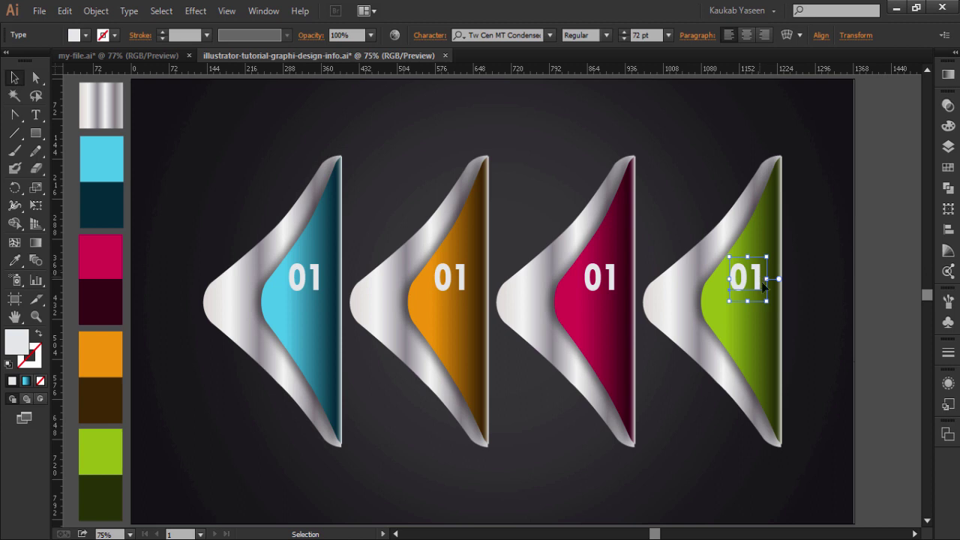
{"action": "left_click", "coordinate": [36, 115]}
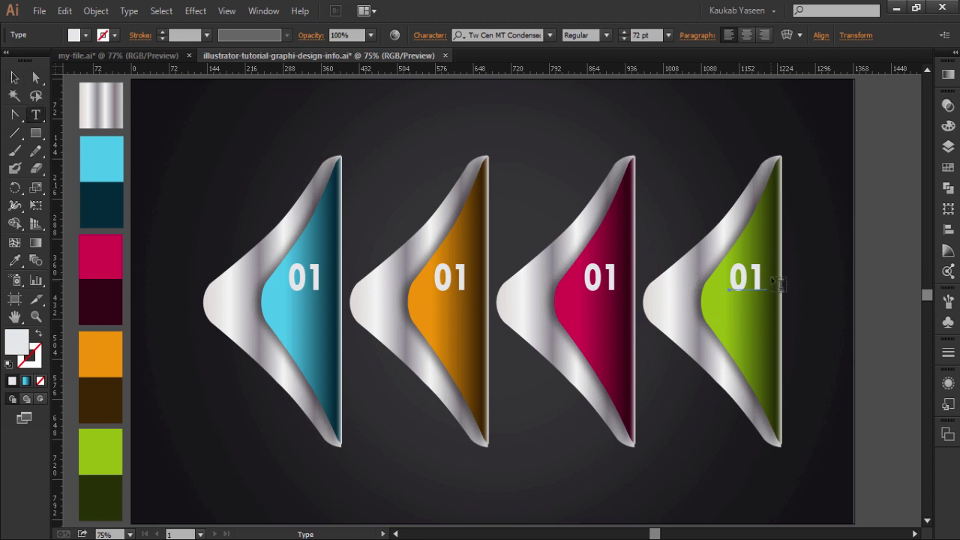
{"action": "left_click_drag", "start_coordinate": [757, 274], "coordinate": [746, 274]}
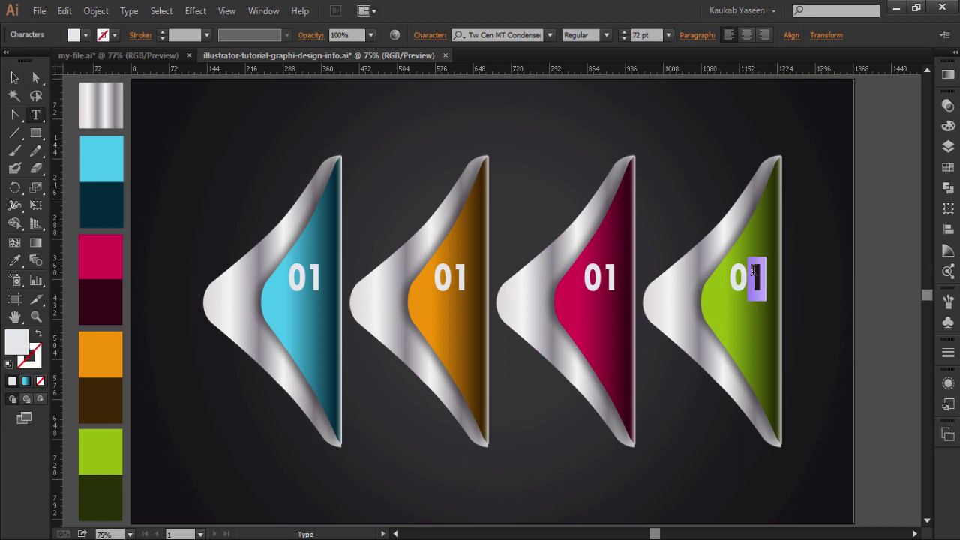
{"action": "type", "text": "4"}
{"action": "left_click_drag", "start_coordinate": [620, 278], "coordinate": [608, 278]}
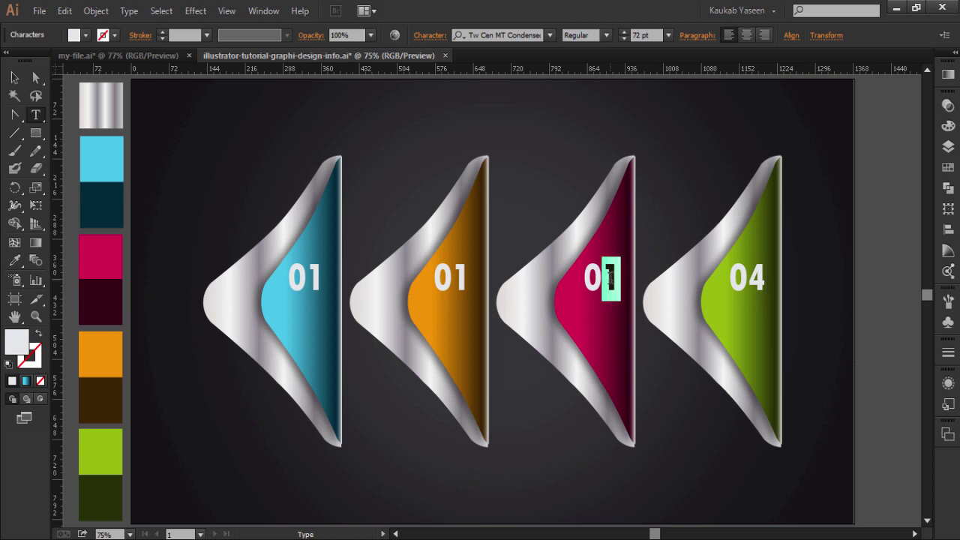
{"action": "type", "text": "3"}
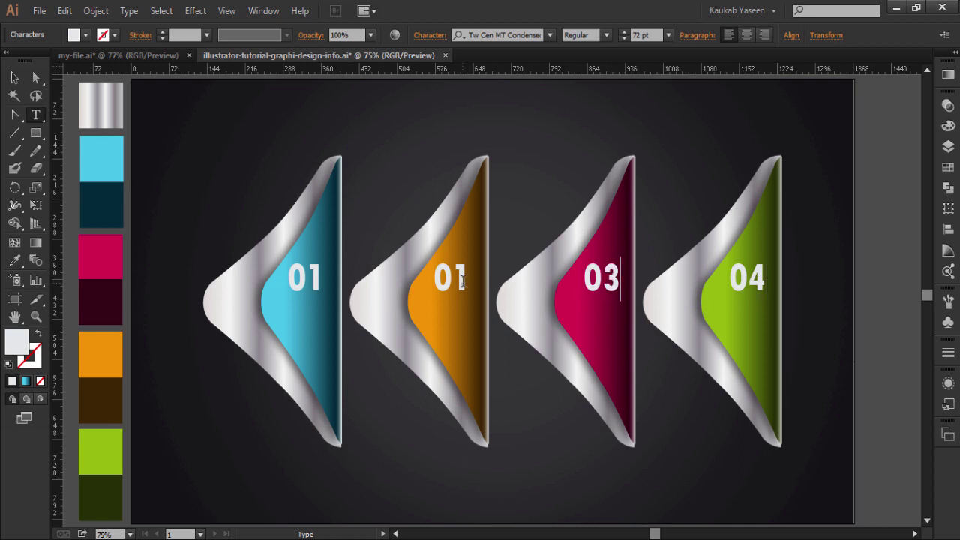
{"action": "left_click_drag", "start_coordinate": [470, 277], "coordinate": [452, 277]}
{"action": "type", "text": "2"}
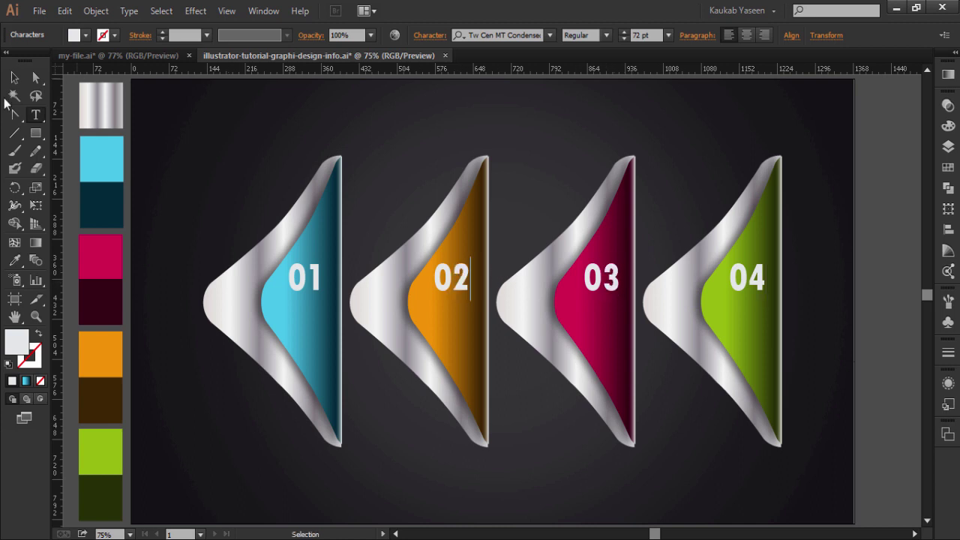
{"action": "left_click", "coordinate": [15, 77]}
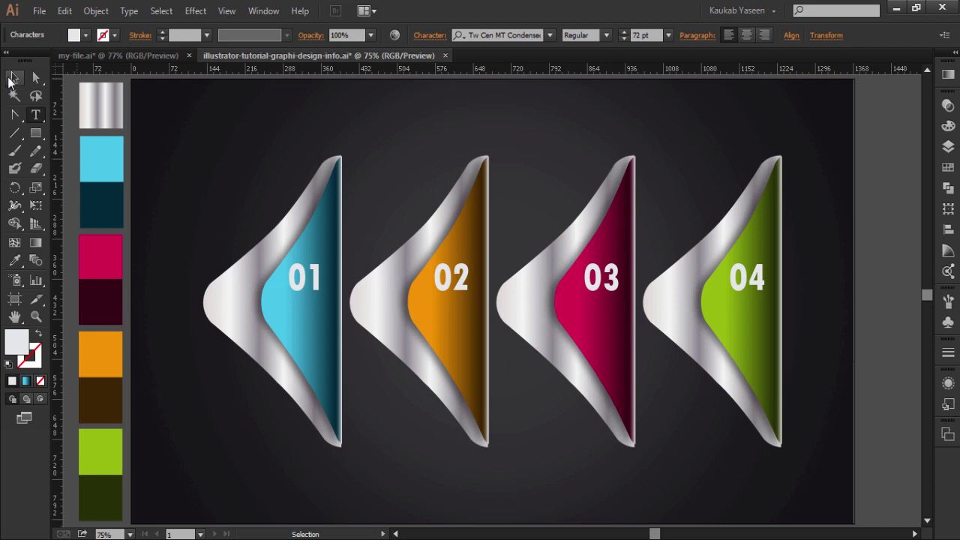
{"action": "left_click", "coordinate": [177, 134]}
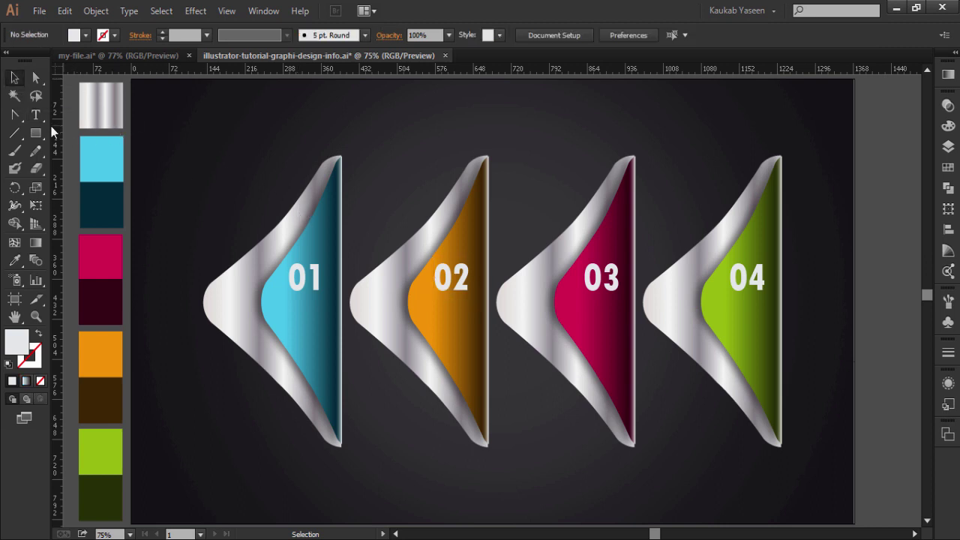
- Paste the INFOGRAPHICS caption group and position it just beneath 01 on the blue ribbon
{"action": "key", "text": "ctrl+v"}
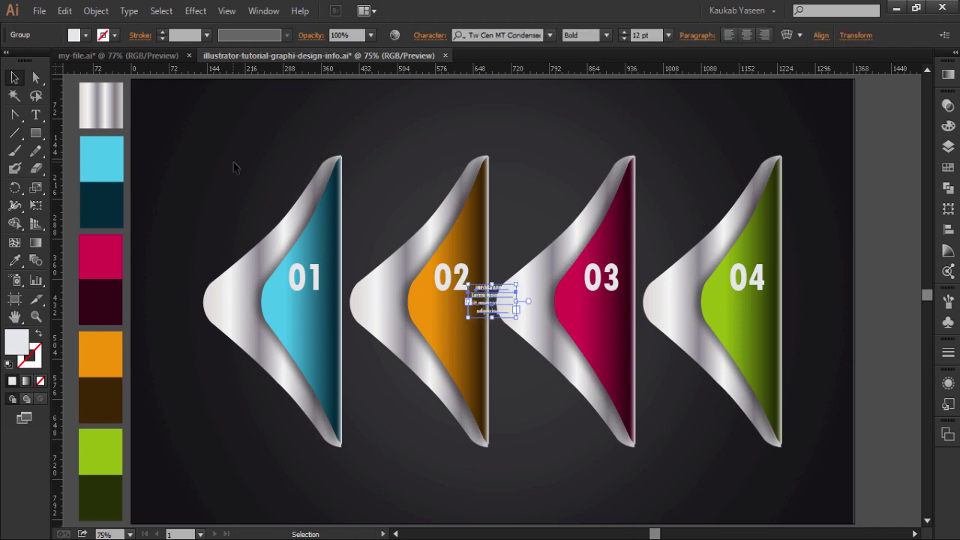
{"action": "left_click_drag", "start_coordinate": [497, 301], "coordinate": [312, 314]}
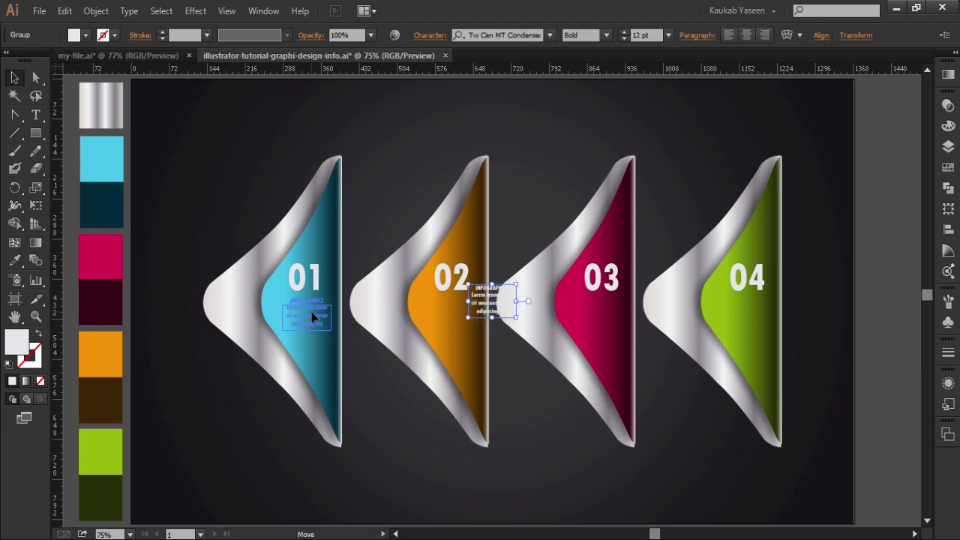
{"action": "left_click_drag", "start_coordinate": [311, 313], "coordinate": [312, 313]}
{"action": "left_click", "coordinate": [381, 393]}
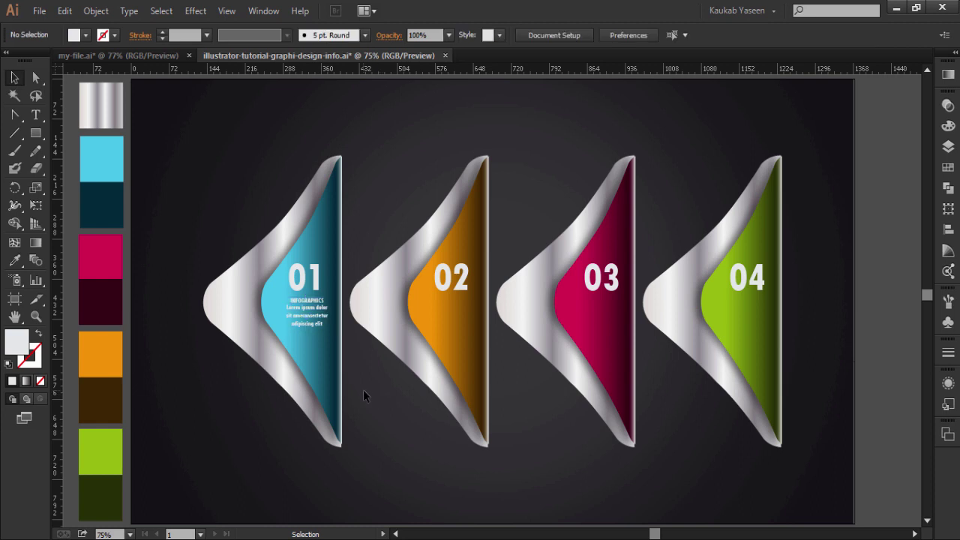
{"action": "left_click", "coordinate": [307, 315]}
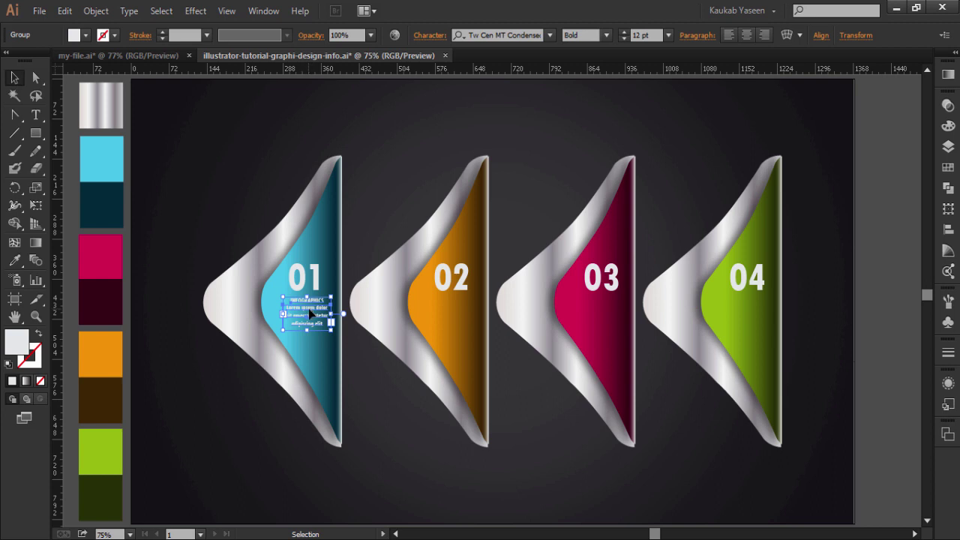
- Alt-drag a copy of the 01 INFOGRAPHICS text block onto panel 02, then onto panel 03
{"action": "left_click_drag", "start_coordinate": [310, 315], "coordinate": [433, 319]}
{"action": "left_click_drag", "start_coordinate": [455, 319], "coordinate": [454, 319]}
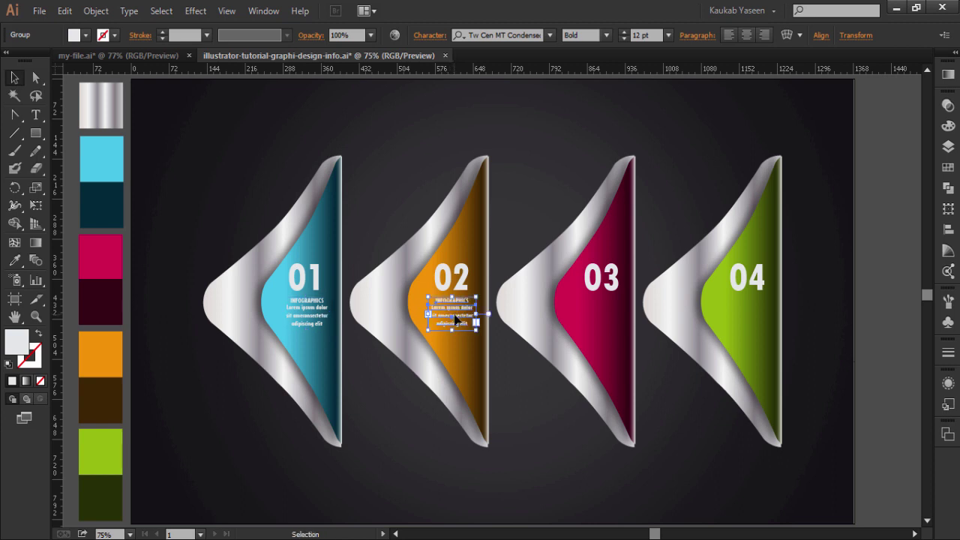
{"action": "left_click", "coordinate": [454, 318], "text": "shift"}
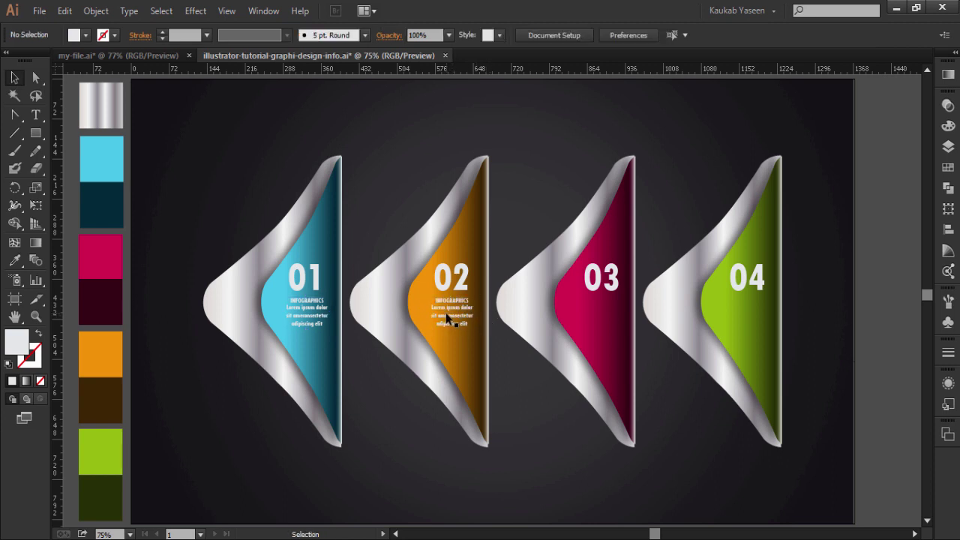
{"action": "left_click", "coordinate": [446, 312]}
{"action": "mouse_move", "coordinate": [446, 313]}
{"action": "left_mouse_down"}
{"action": "mouse_move", "coordinate": [596, 324]}
{"action": "mouse_move", "coordinate": [732, 320]}
{"action": "left_mouse_up"}
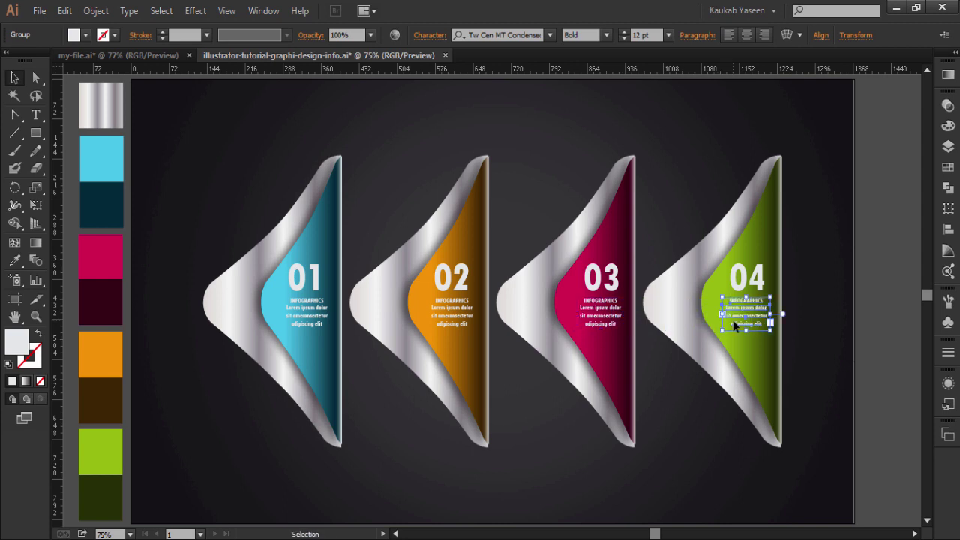
- Horizontally centre the numbers 04 and 03 over their INFOGRAPHICS text blocks
{"action": "left_click", "coordinate": [745, 282], "text": "shift"}
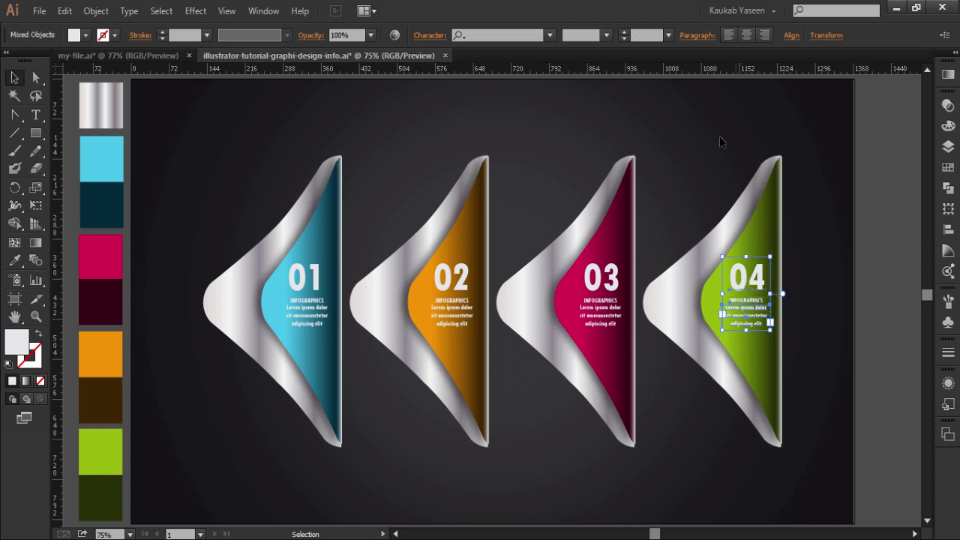
{"action": "left_click", "coordinate": [790, 36]}
{"action": "left_click", "coordinate": [677, 78]}
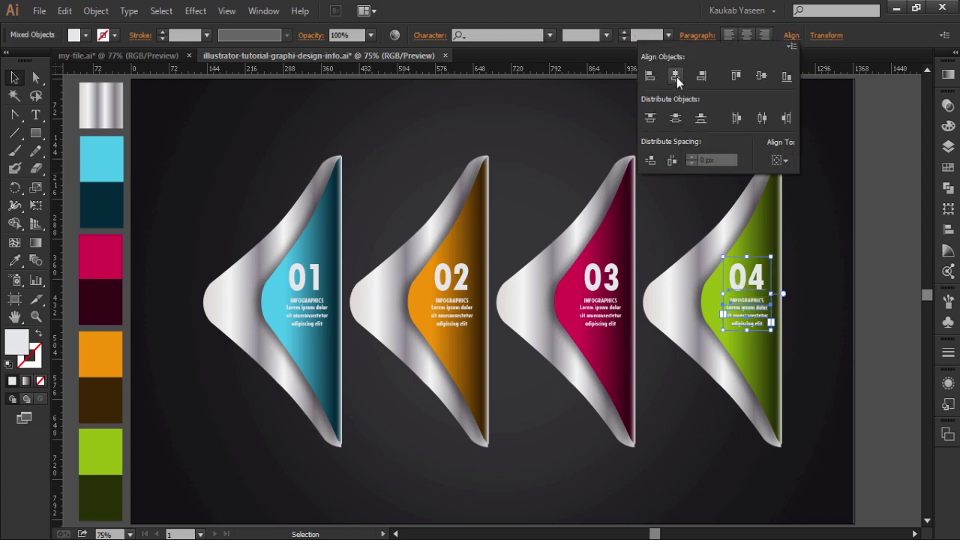
{"action": "left_click", "coordinate": [602, 293]}
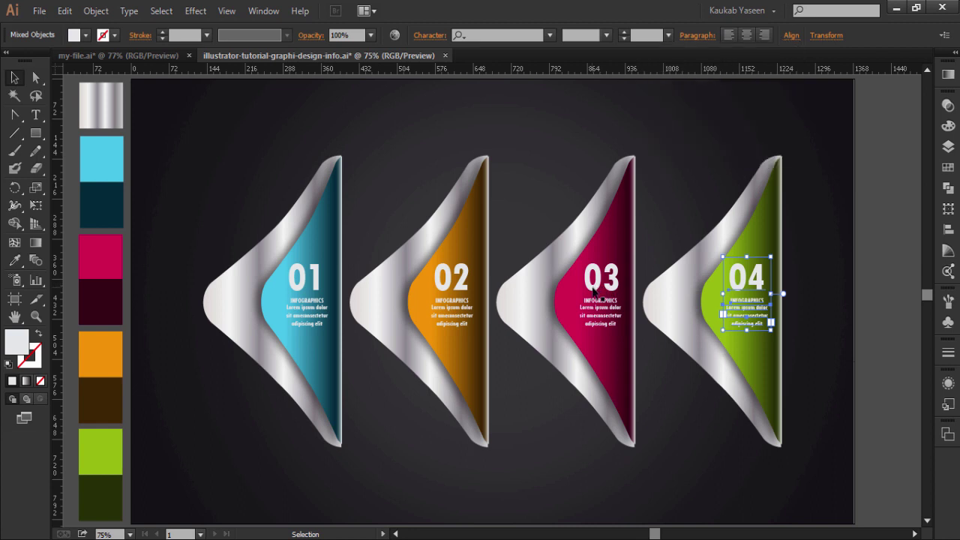
{"action": "left_click", "coordinate": [600, 289]}
{"action": "left_click", "coordinate": [598, 321], "text": "shift"}
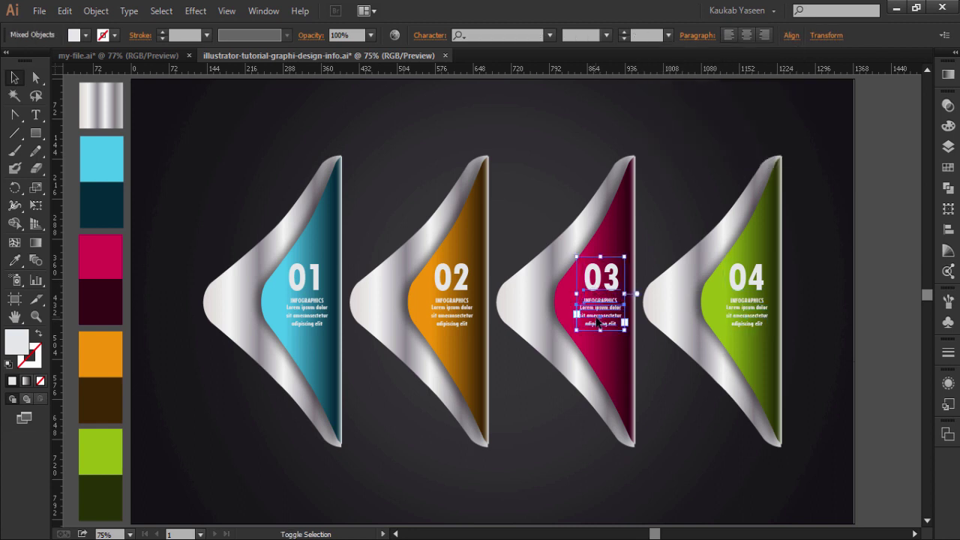
{"action": "left_click", "coordinate": [788, 35]}
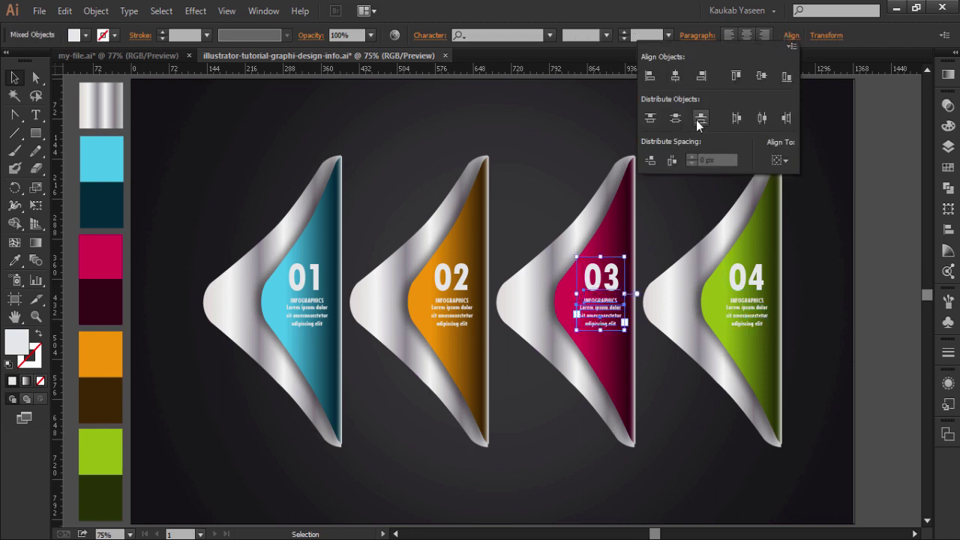
{"action": "left_click", "coordinate": [674, 76]}
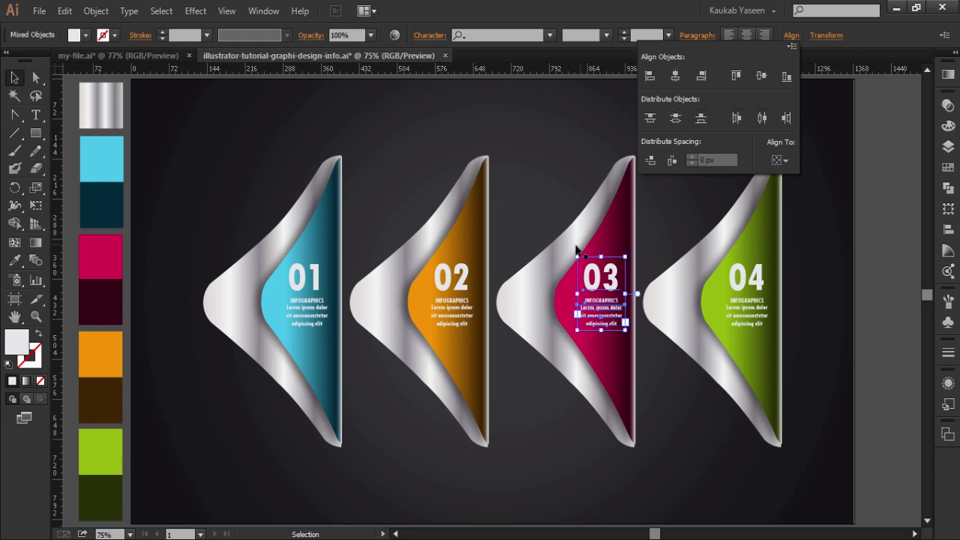
{"action": "key", "text": "t"}
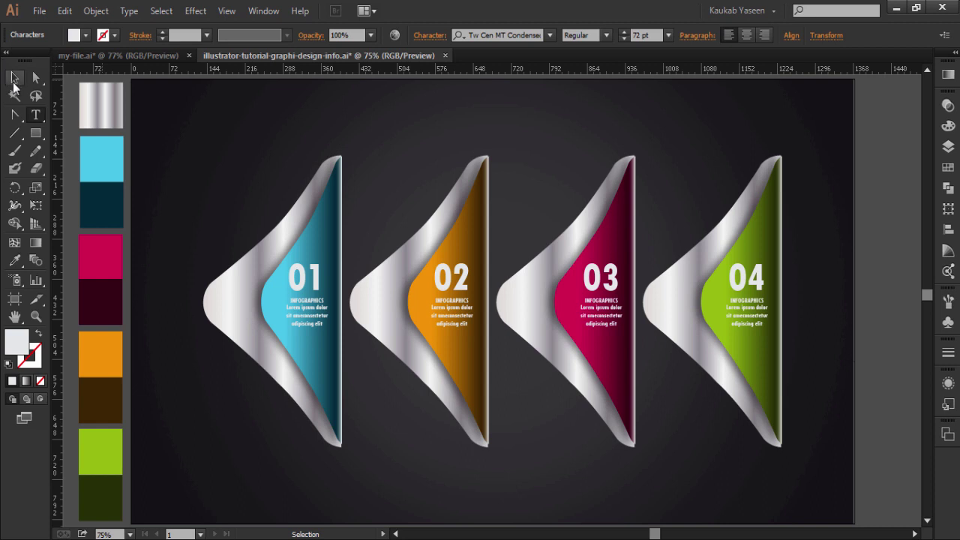
- Horizontally centre 02 over its text block, then select 01 with its text for aligning
{"action": "left_click", "coordinate": [15, 77]}
{"action": "left_click", "coordinate": [454, 329], "text": "shift"}
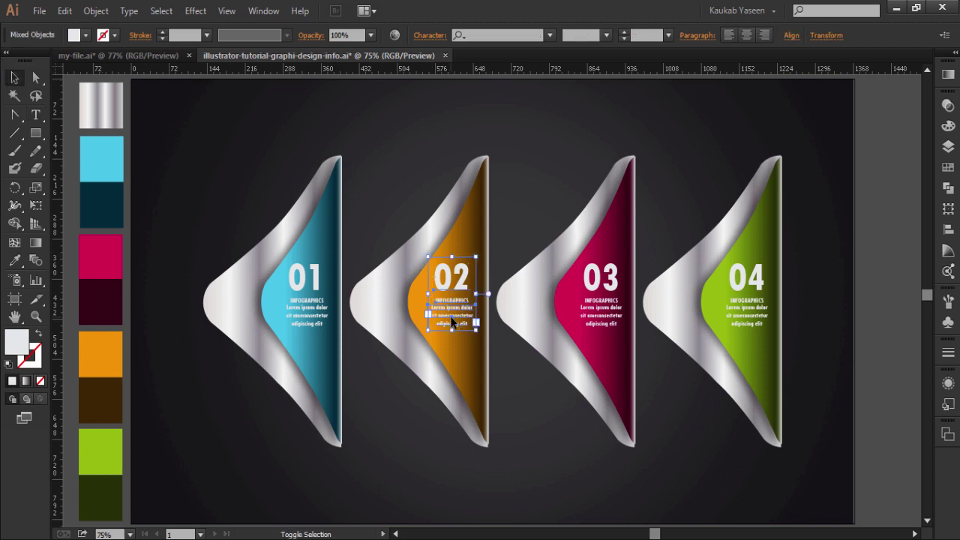
{"action": "left_click", "coordinate": [791, 37]}
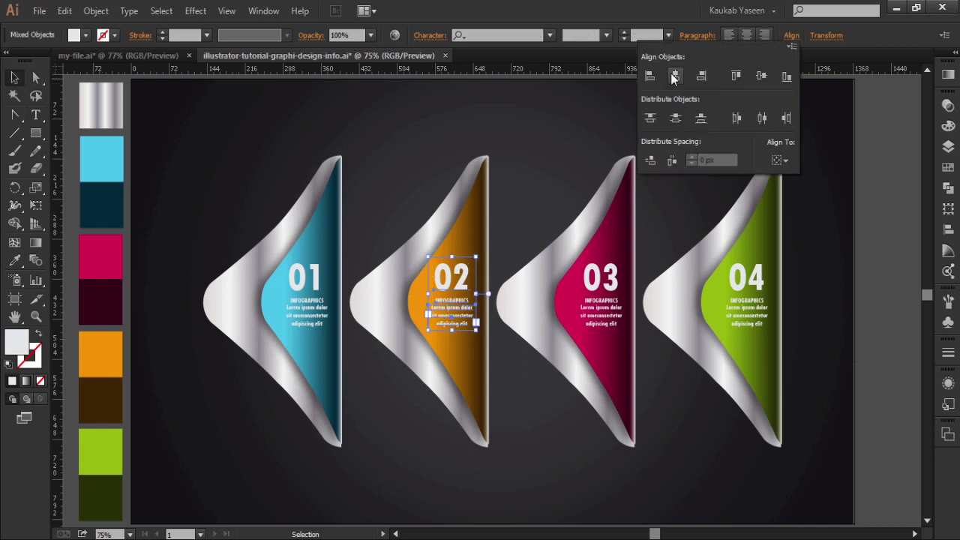
{"action": "double_click", "coordinate": [323, 279]}
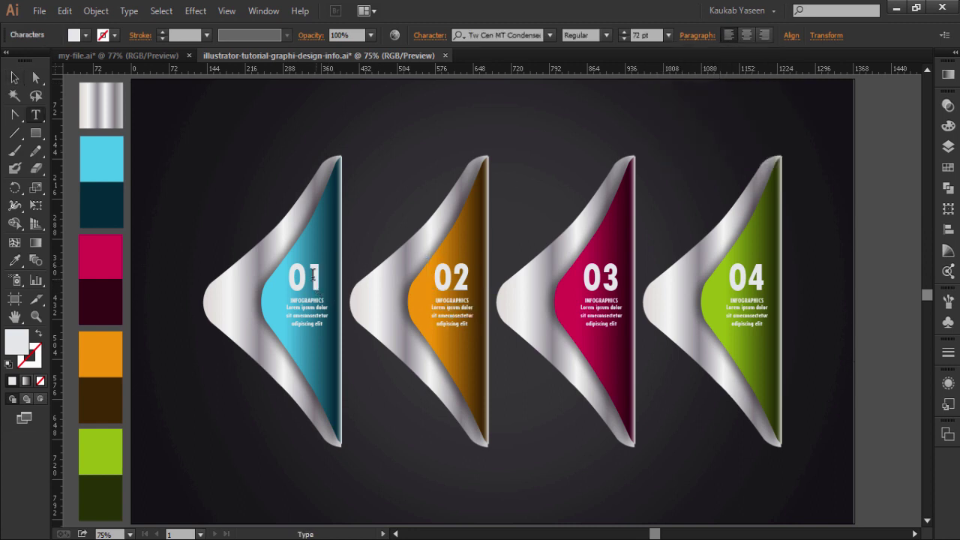
{"action": "left_click", "coordinate": [14, 77]}
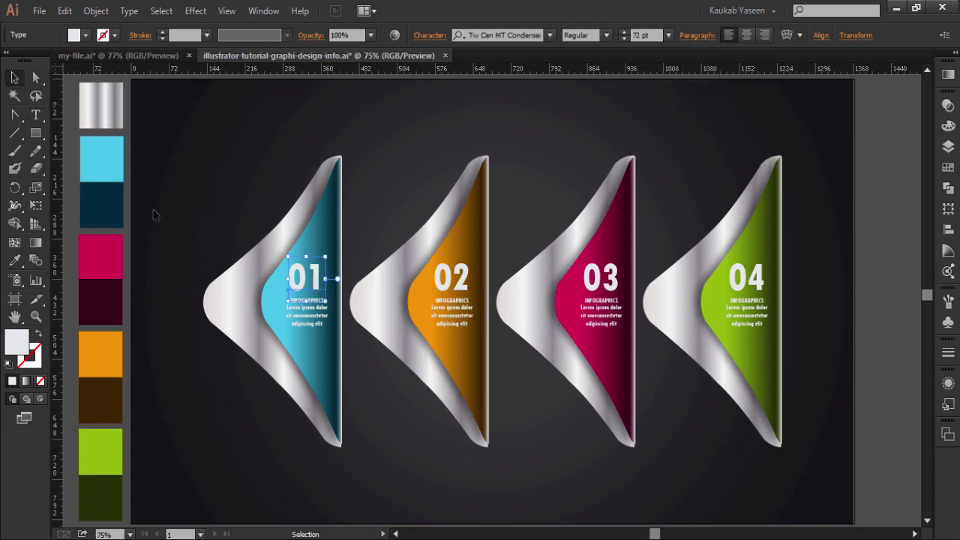
{"action": "left_click", "coordinate": [305, 313], "text": "shift"}
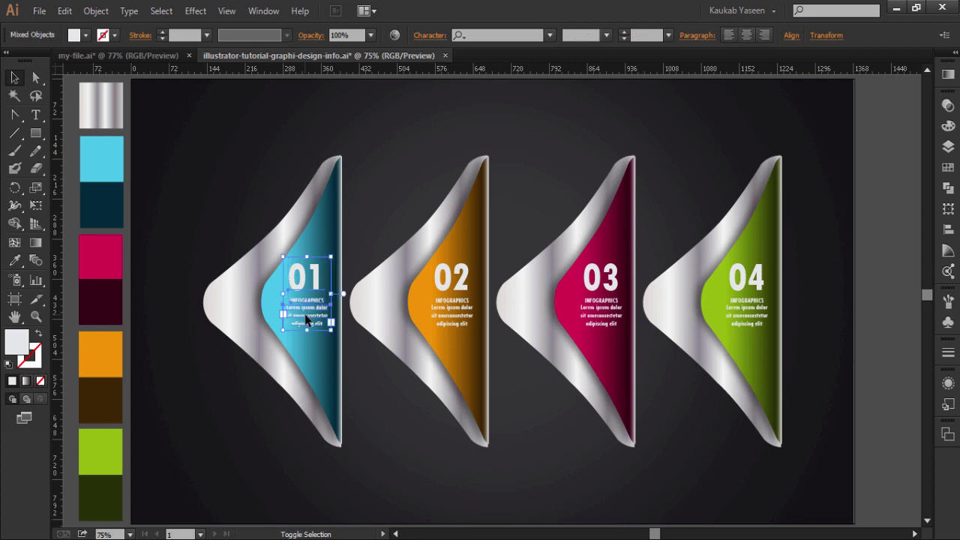
{"action": "left_click", "coordinate": [791, 36]}
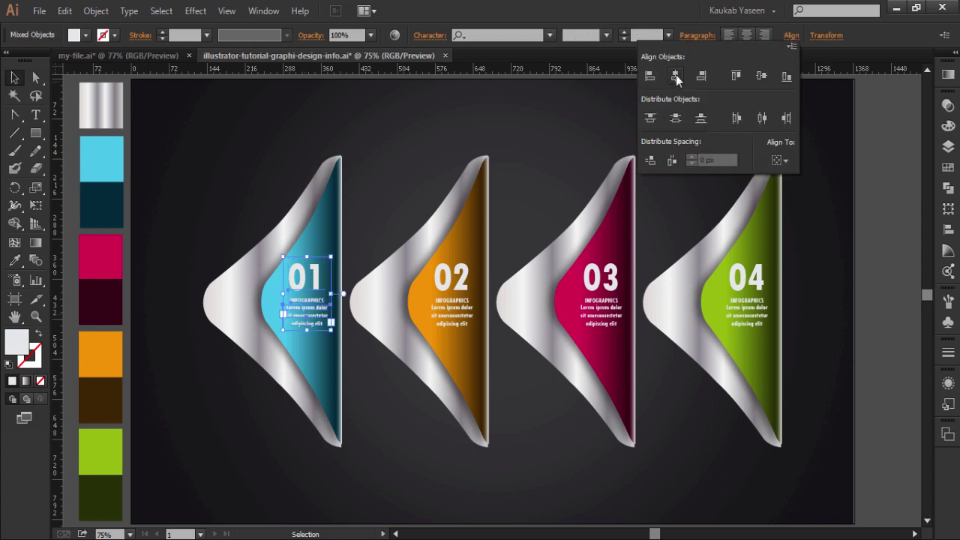
- Group the 01 and 02 numbers each with their text blocks
{"action": "right_click", "coordinate": [307, 303]}
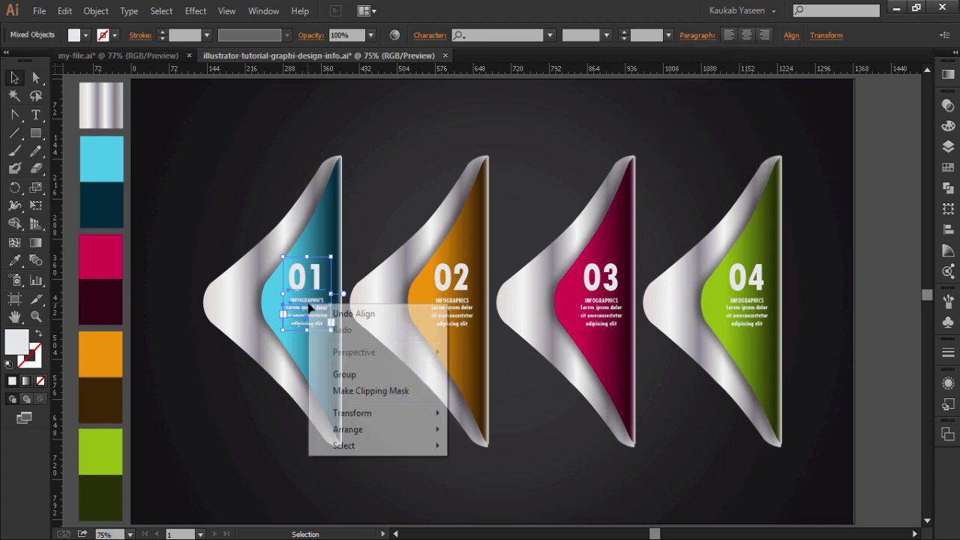
{"action": "left_click", "coordinate": [337, 375]}
{"action": "left_click", "coordinate": [461, 281]}
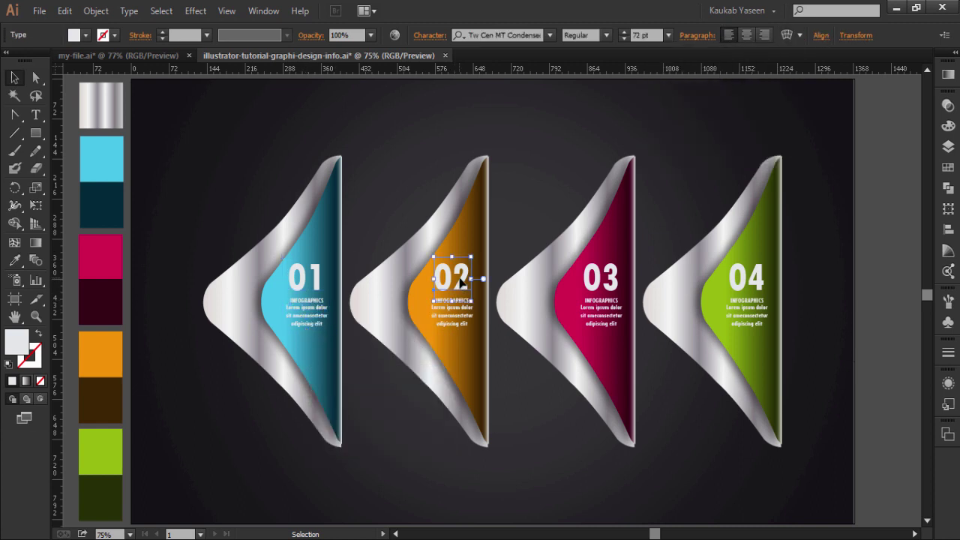
{"action": "left_click", "coordinate": [453, 315], "text": "shift"}
{"action": "right_click", "coordinate": [450, 316]}
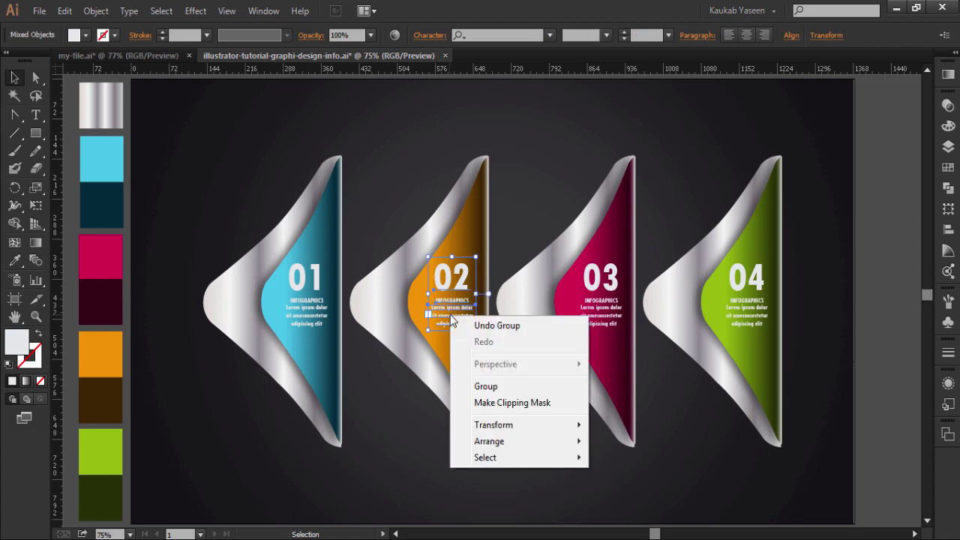
{"action": "left_click", "coordinate": [480, 386]}
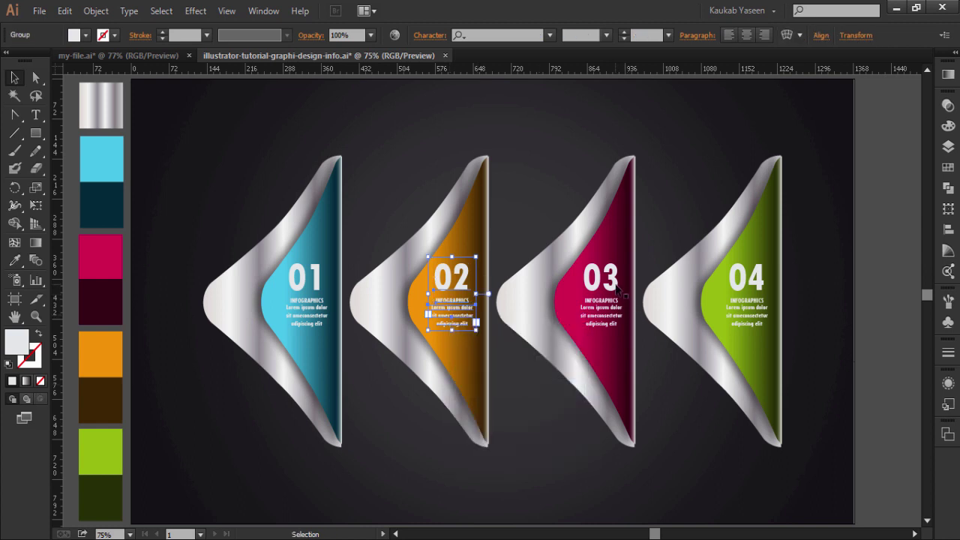
- Group the 03 and 04 numbers each with their text blocks
{"action": "left_click", "coordinate": [614, 284]}
{"action": "left_click", "coordinate": [593, 322], "text": "shift"}
{"action": "right_click", "coordinate": [589, 317]}
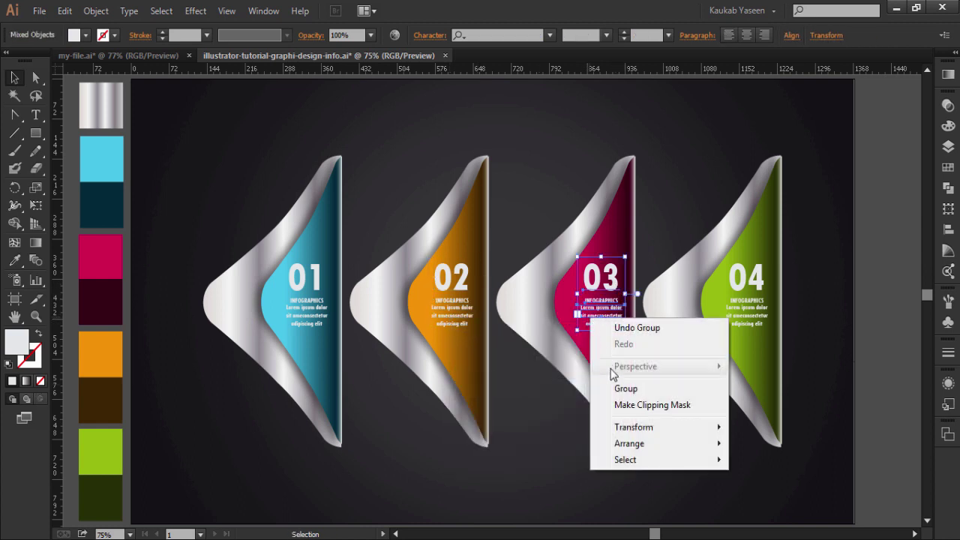
{"action": "left_click", "coordinate": [615, 385]}
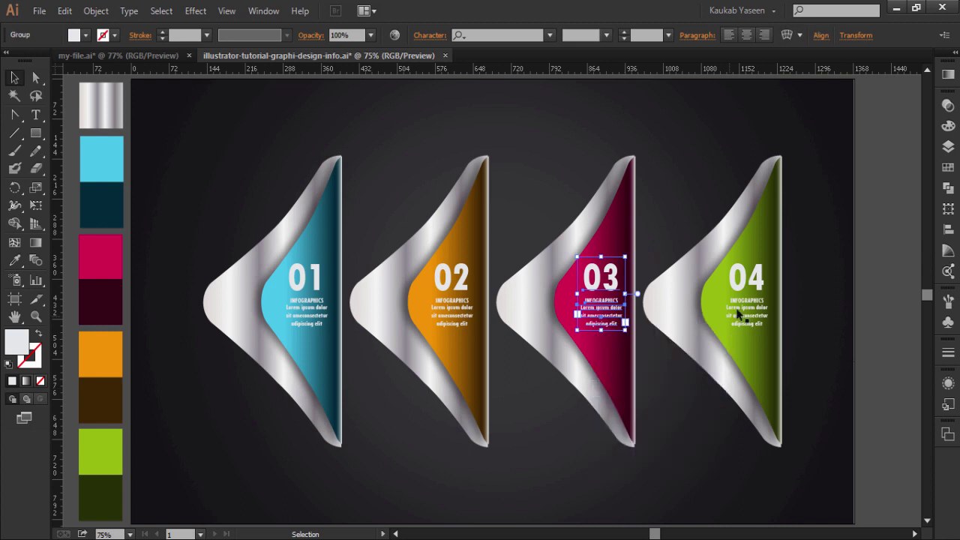
{"action": "left_click", "coordinate": [752, 272]}
{"action": "left_click", "coordinate": [746, 318], "text": "shift"}
{"action": "right_click", "coordinate": [746, 318]}
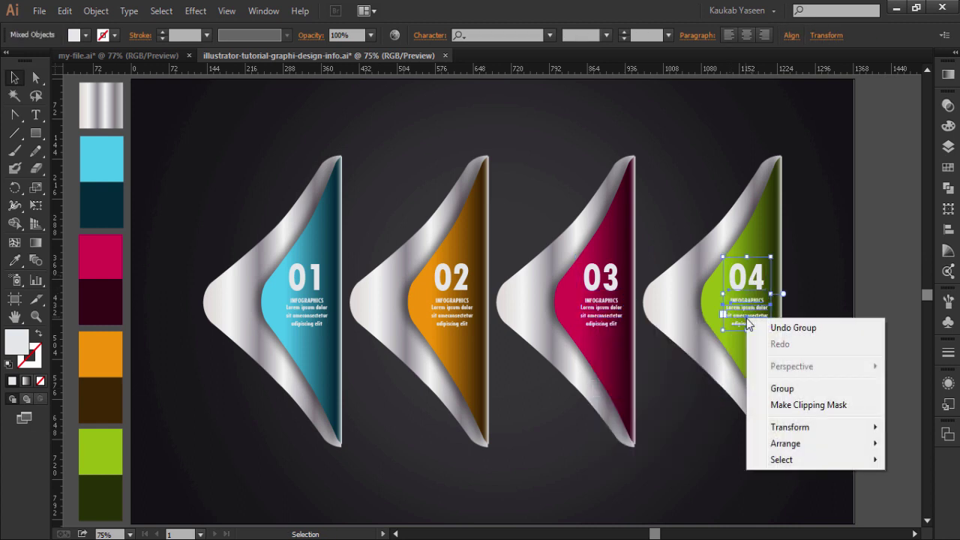
{"action": "left_click", "coordinate": [781, 388]}
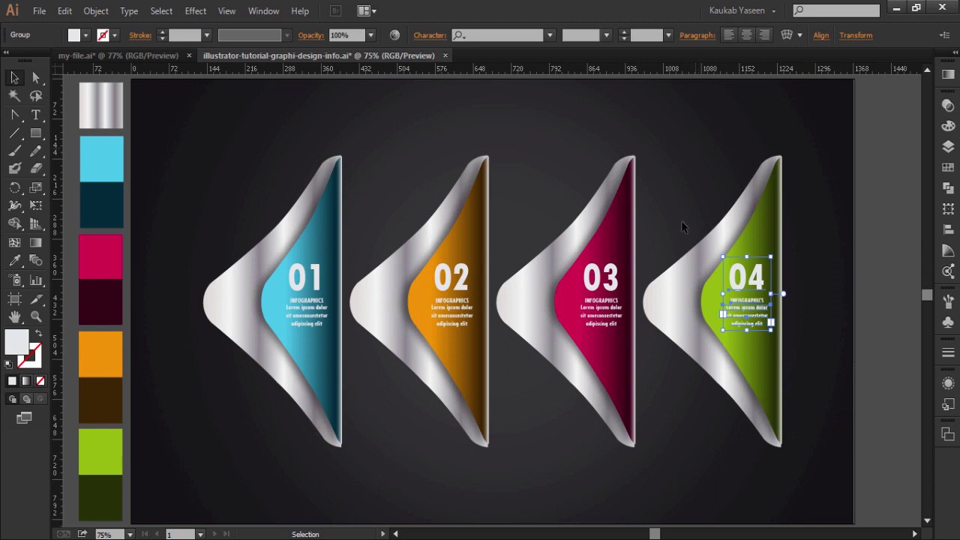
- Select all four label groups and apply Horizontal Distribute Center, then deselect
{"action": "left_click", "coordinate": [606, 306], "text": "shift"}
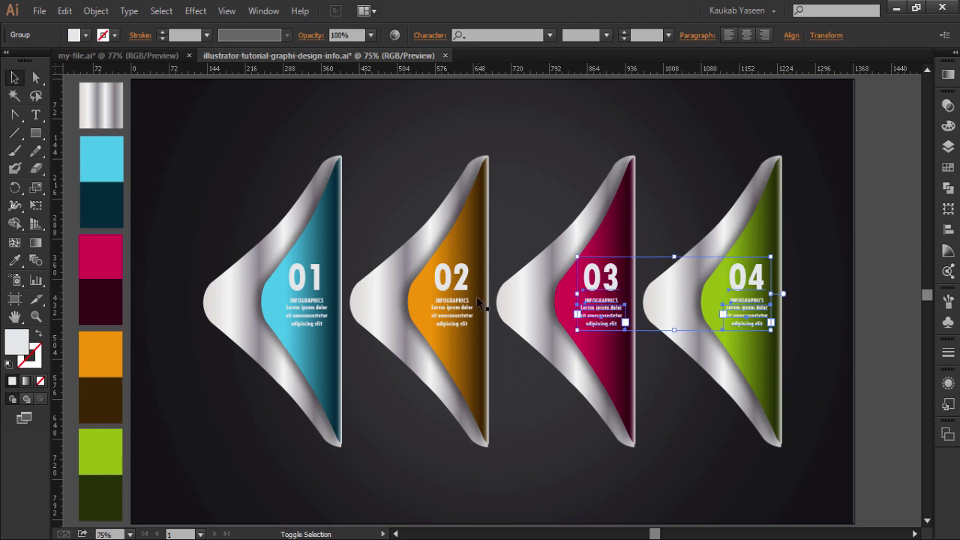
{"action": "left_click", "coordinate": [452, 308], "text": "shift"}
{"action": "left_click", "coordinate": [296, 305], "text": "shift"}
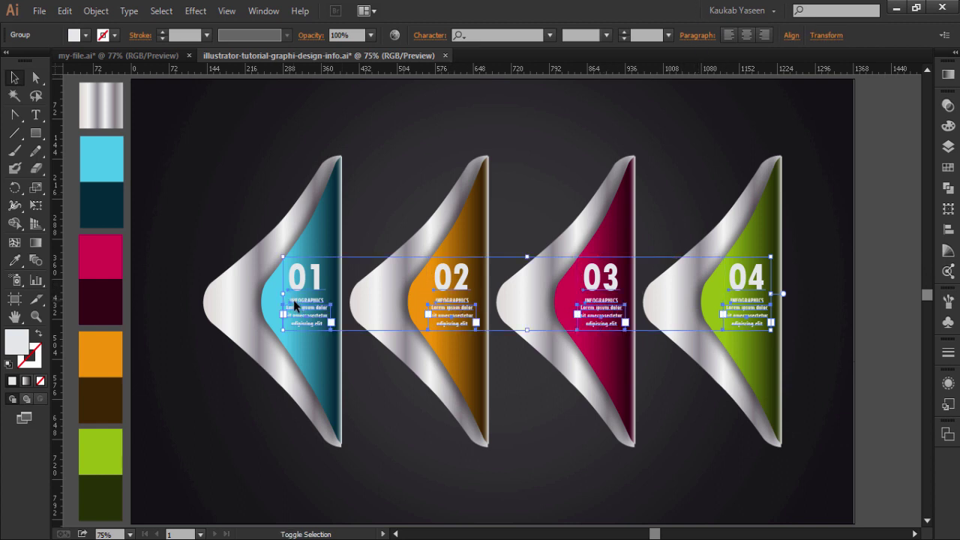
{"action": "left_click", "coordinate": [790, 36]}
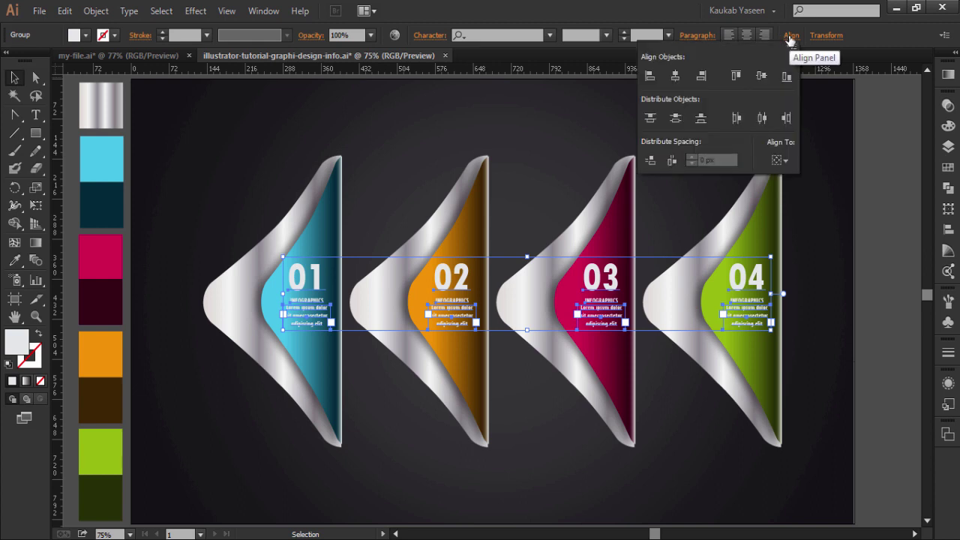
{"action": "left_click", "coordinate": [760, 120]}
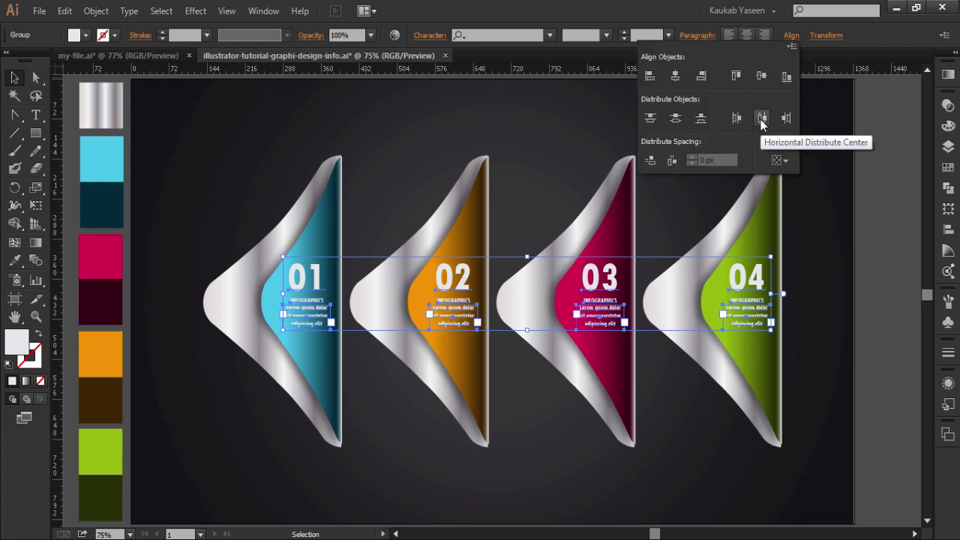
{"action": "left_click", "coordinate": [902, 198]}
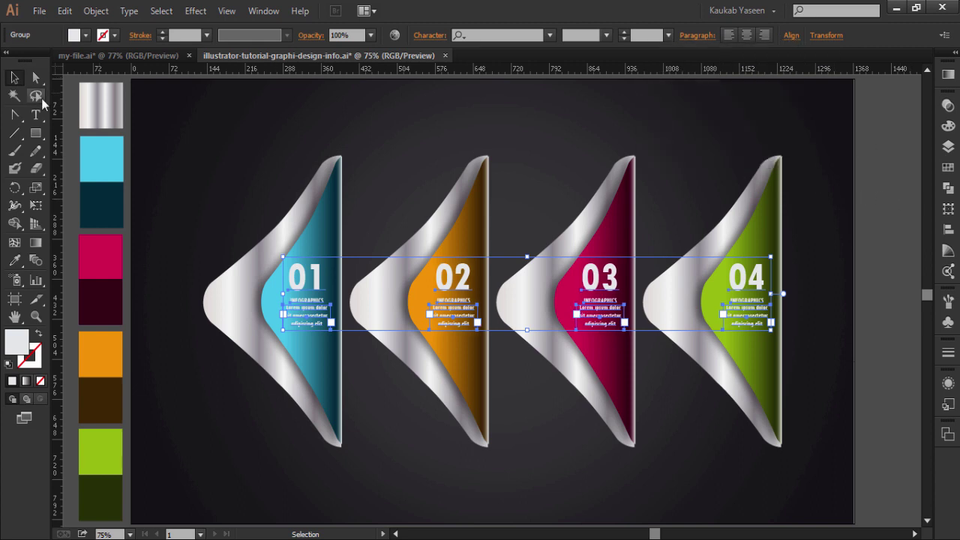
{"action": "left_click", "coordinate": [173, 151]}
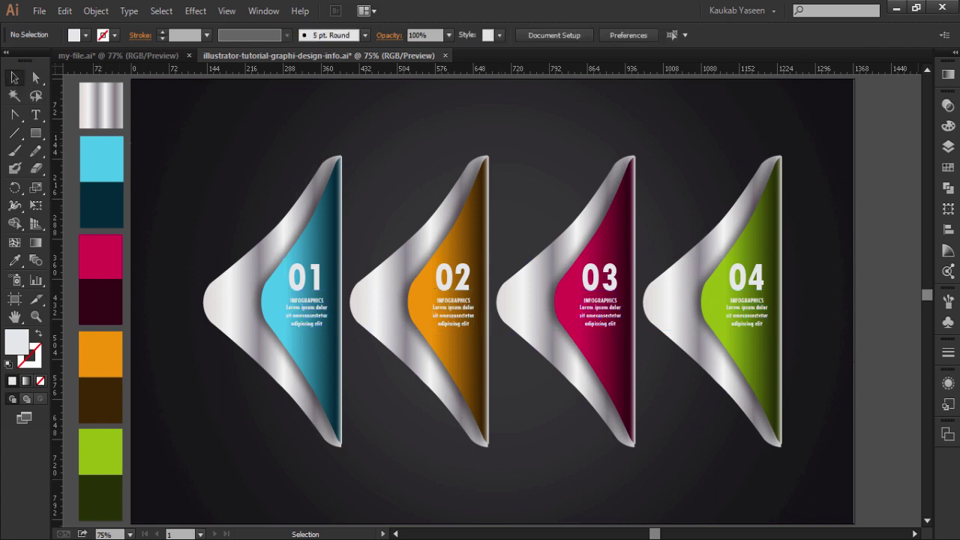
- Add and reposition stops near the left end of the 01 silver curl's gradient
{"action": "left_click", "coordinate": [224, 320]}
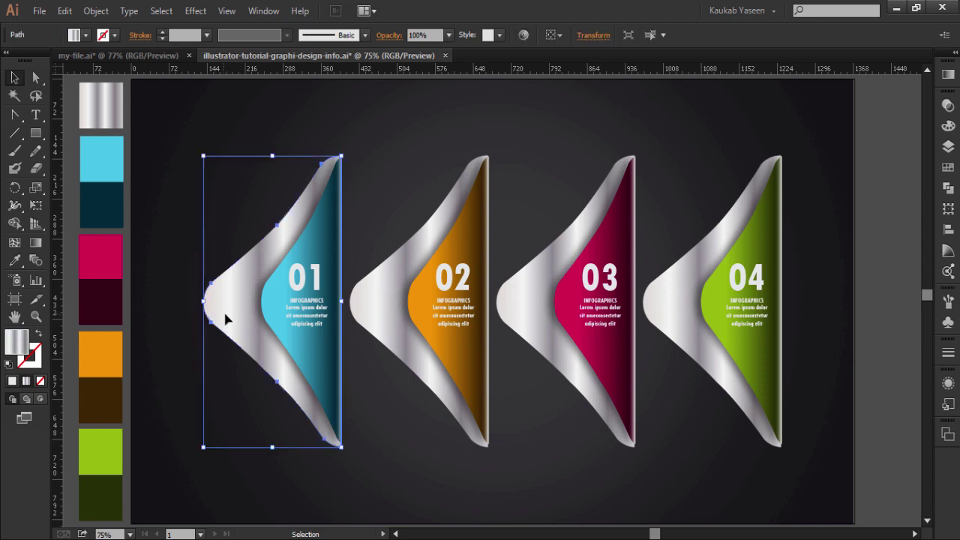
{"action": "left_click", "coordinate": [947, 74]}
{"action": "left_click", "coordinate": [768, 179]}
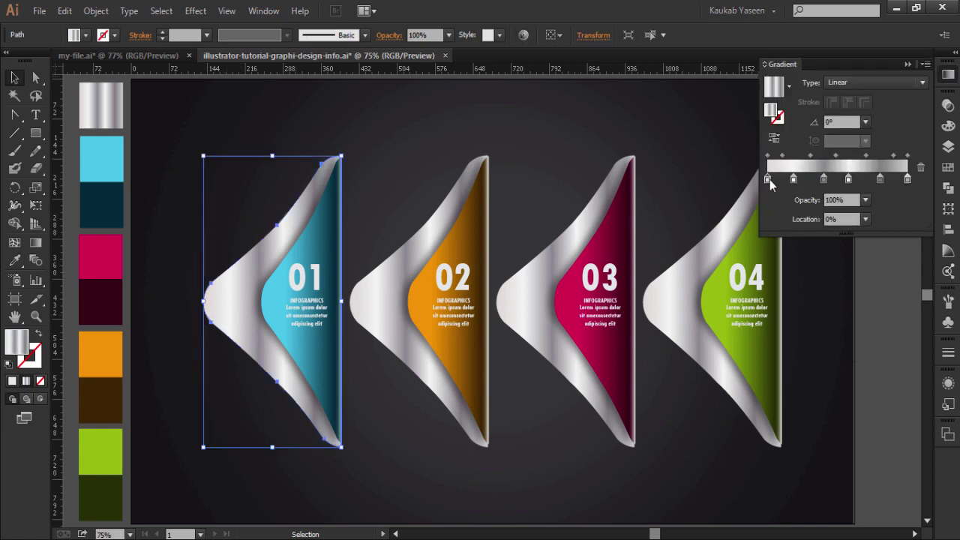
{"action": "mouse_move", "coordinate": [770, 179]}
{"action": "left_mouse_down"}
{"action": "mouse_move", "coordinate": [790, 187]}
{"action": "mouse_move", "coordinate": [782, 184]}
{"action": "left_mouse_up"}
{"action": "left_click_drag", "start_coordinate": [767, 179], "coordinate": [793, 281]}
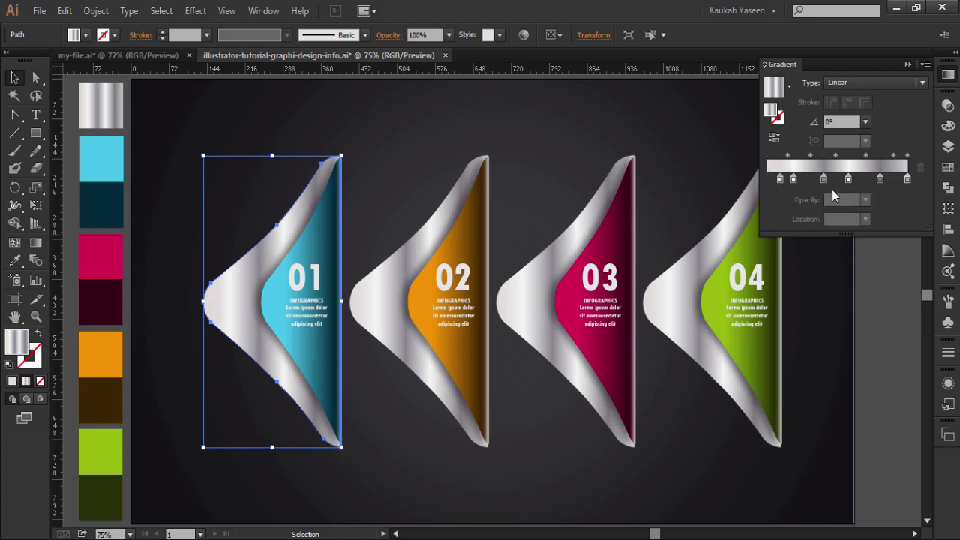
{"action": "left_click", "coordinate": [824, 180]}
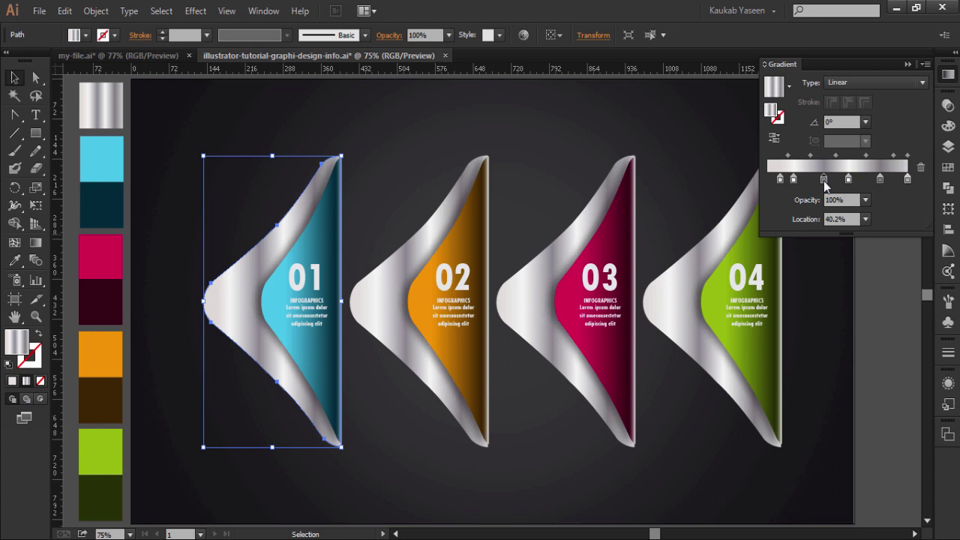
{"action": "left_click_drag", "start_coordinate": [824, 185], "coordinate": [772, 184]}
{"action": "key", "text": "alt"}
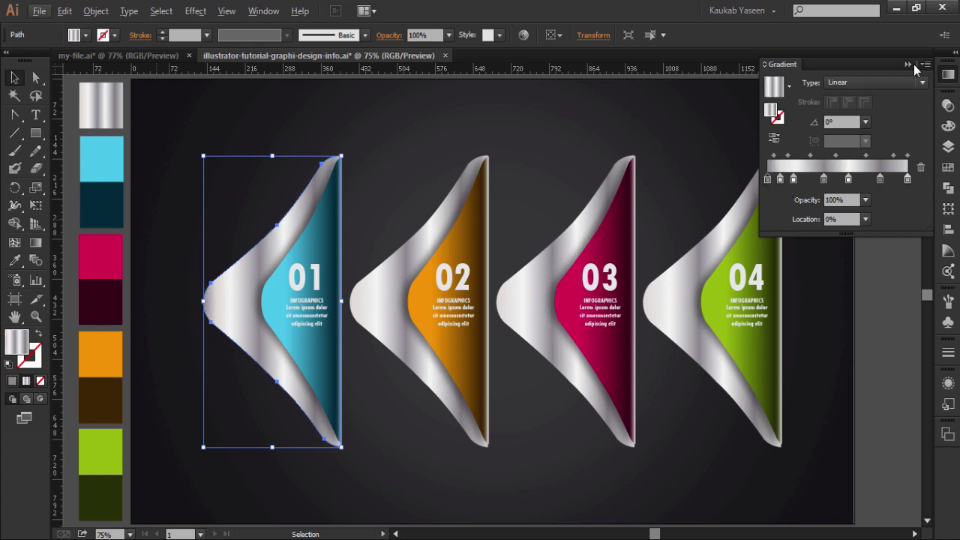
{"action": "left_click", "coordinate": [908, 64]}
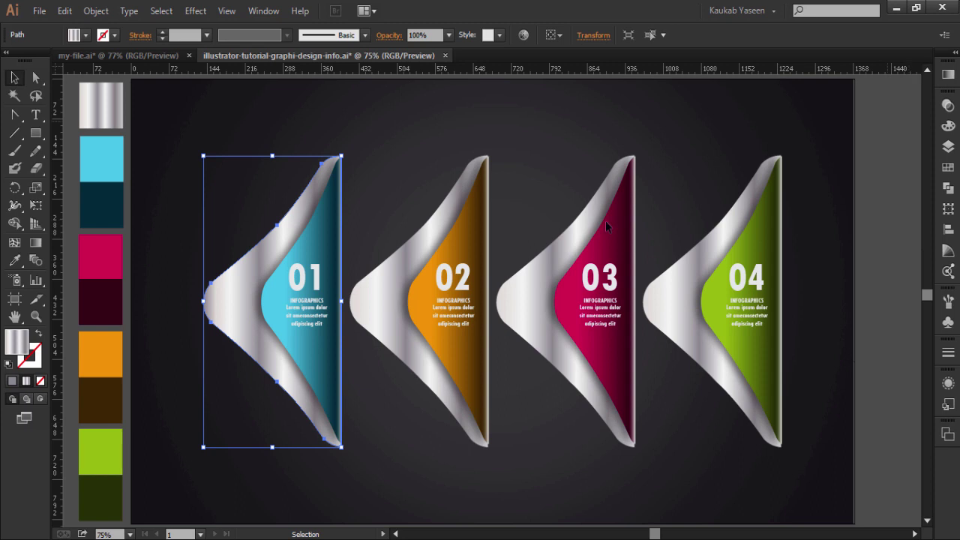
{"action": "left_click", "coordinate": [164, 182]}
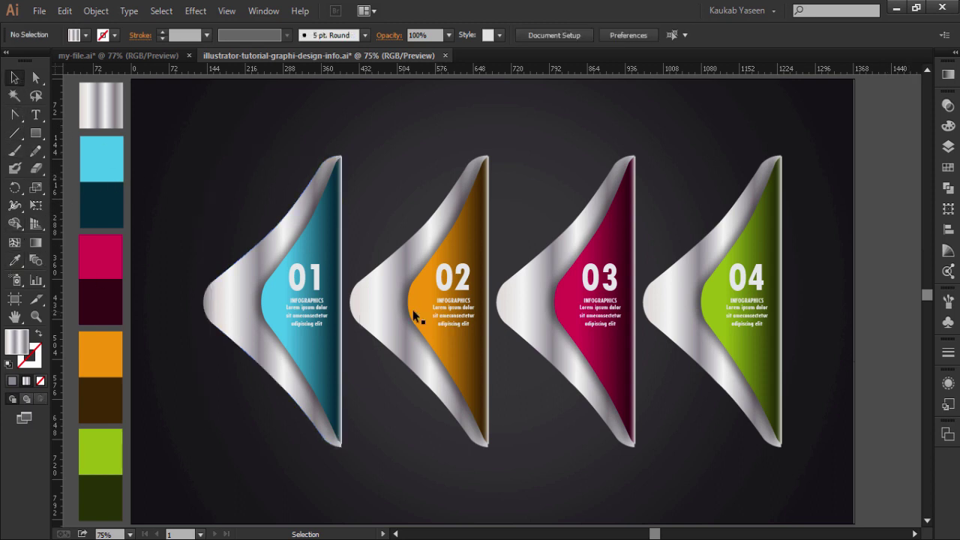
- Eyedropper the 01 silver gradient onto the silver curls of banners 02, 03 and 04
{"action": "left_click", "coordinate": [385, 312]}
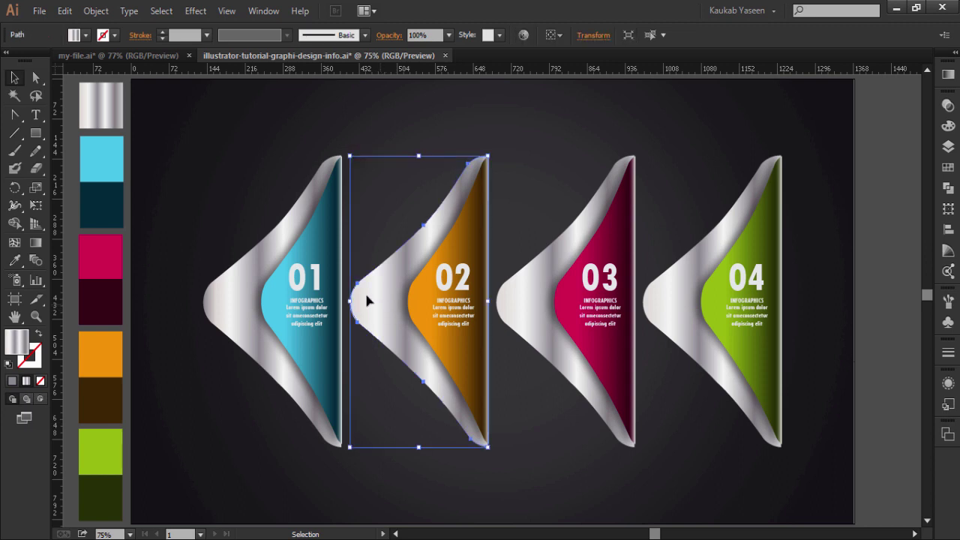
{"action": "left_click", "coordinate": [15, 260]}
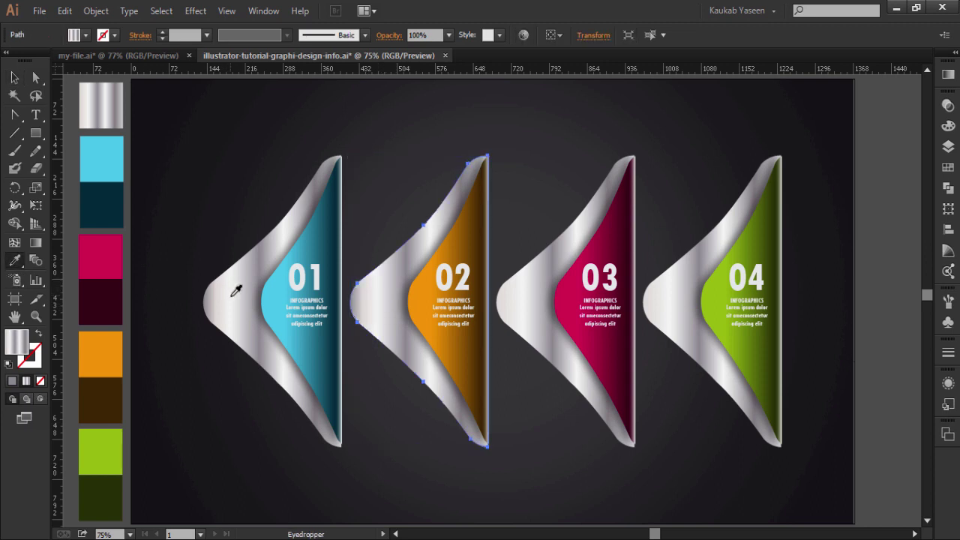
{"action": "key", "text": "v"}
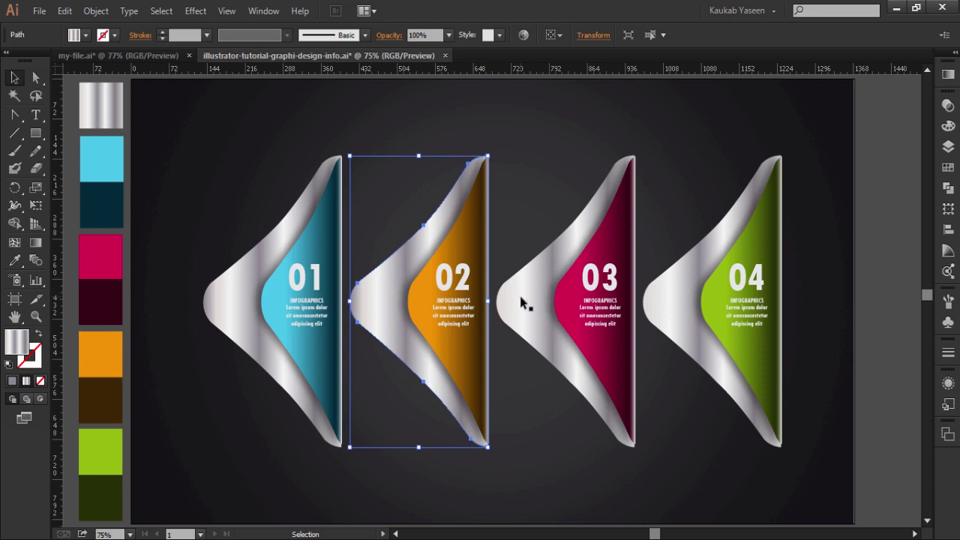
{"action": "left_click", "coordinate": [521, 294]}
{"action": "key", "text": "i"}
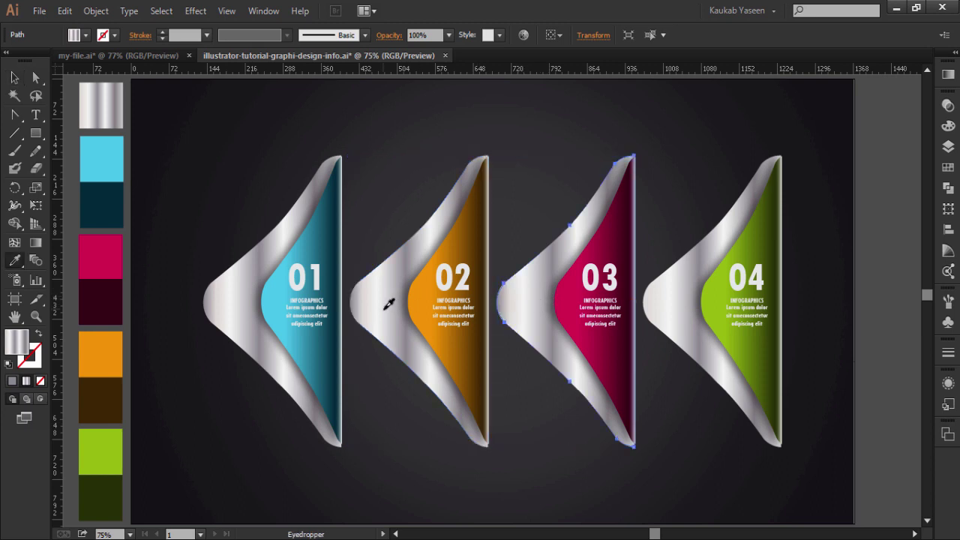
{"action": "key", "text": "v"}
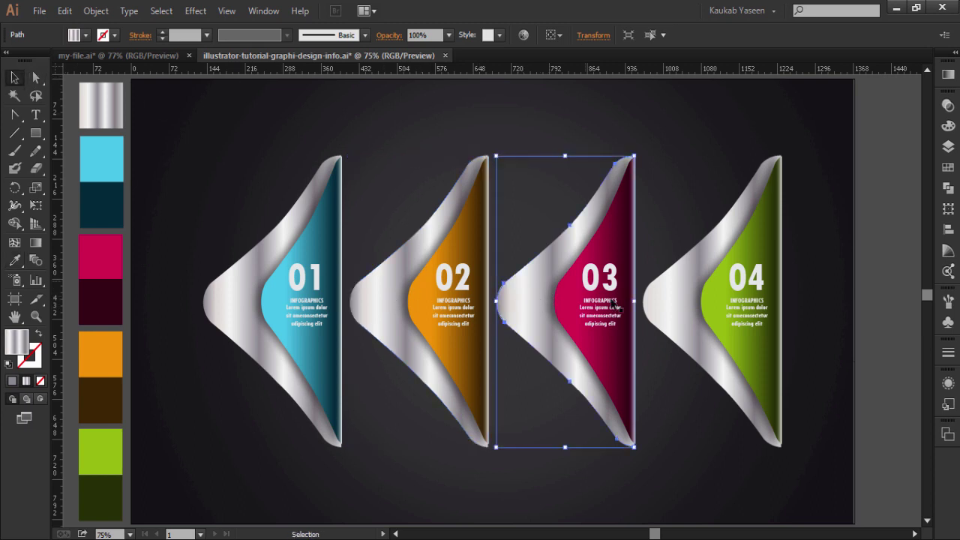
{"action": "left_click", "coordinate": [679, 310]}
{"action": "key", "text": "i"}
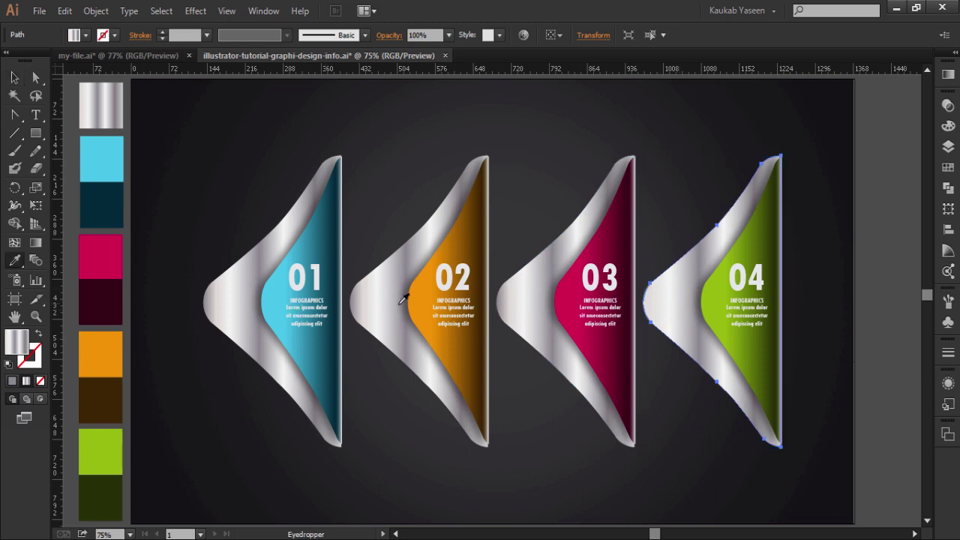
{"action": "key", "text": "v"}
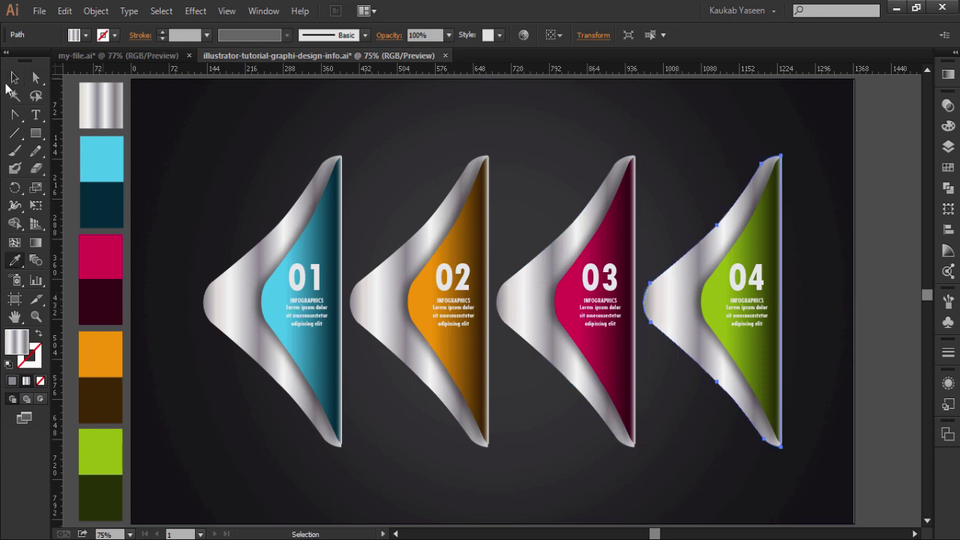
{"action": "left_click", "coordinate": [190, 143]}
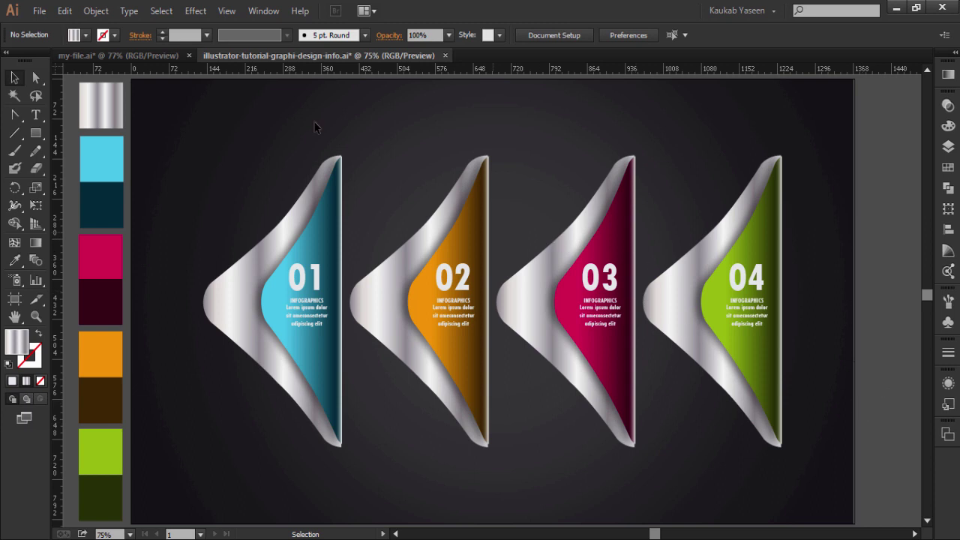
- Marquee-select all four banners and drag a corner handle inward to scale them down
{"action": "mouse_move", "coordinate": [167, 111]}
{"action": "left_mouse_down"}
{"action": "mouse_move", "coordinate": [827, 454]}
{"action": "mouse_move", "coordinate": [828, 474]}
{"action": "left_mouse_up"}
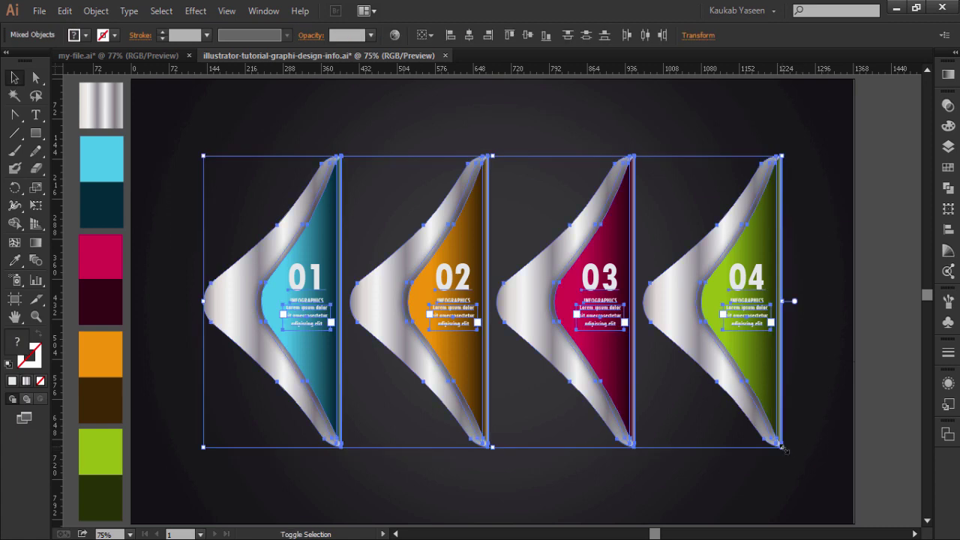
{"action": "mouse_move", "coordinate": [785, 448]}
{"action": "left_mouse_down"}
{"action": "mouse_move", "coordinate": [747, 433]}
{"action": "mouse_move", "coordinate": [750, 442]}
{"action": "left_mouse_up"}
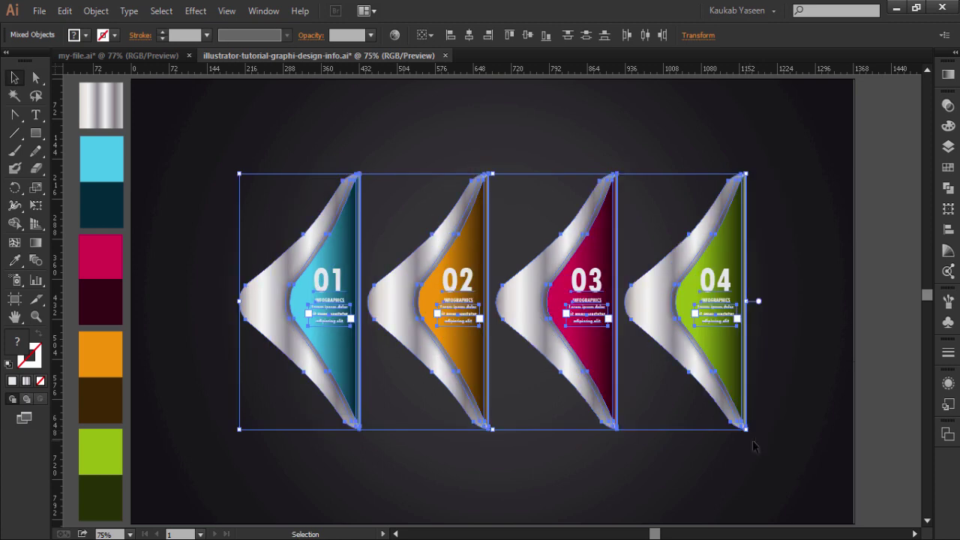